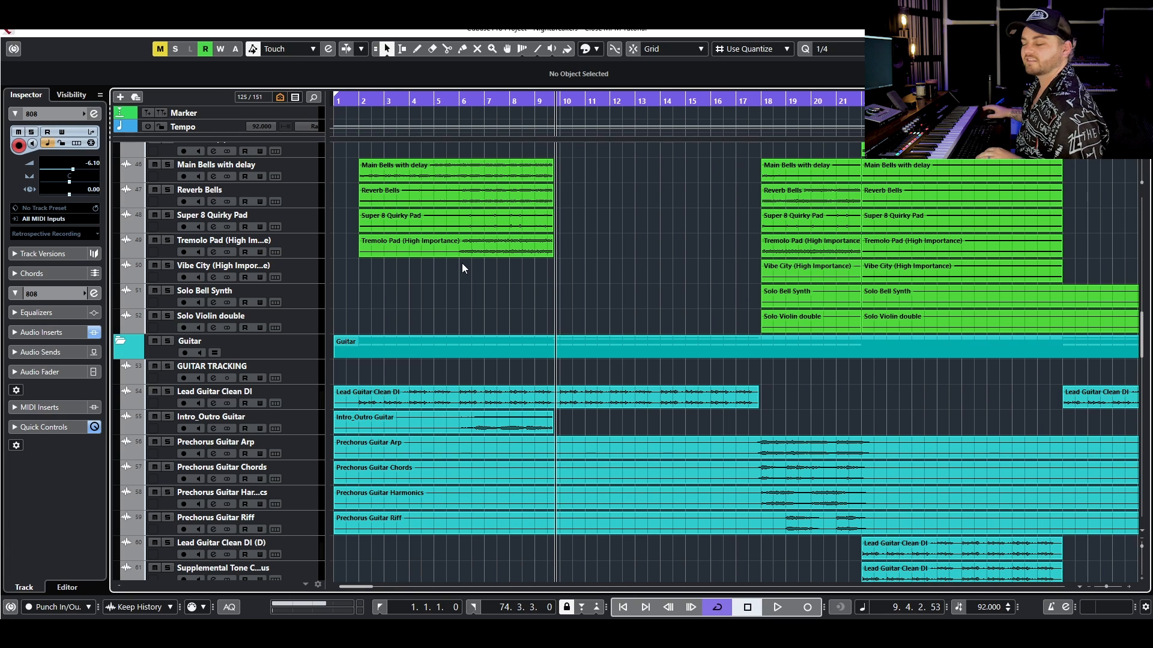
- Mute the 808 track in the Bass folder
scroll(553, 212, up, 3)
scroll(553, 213, left, 3)
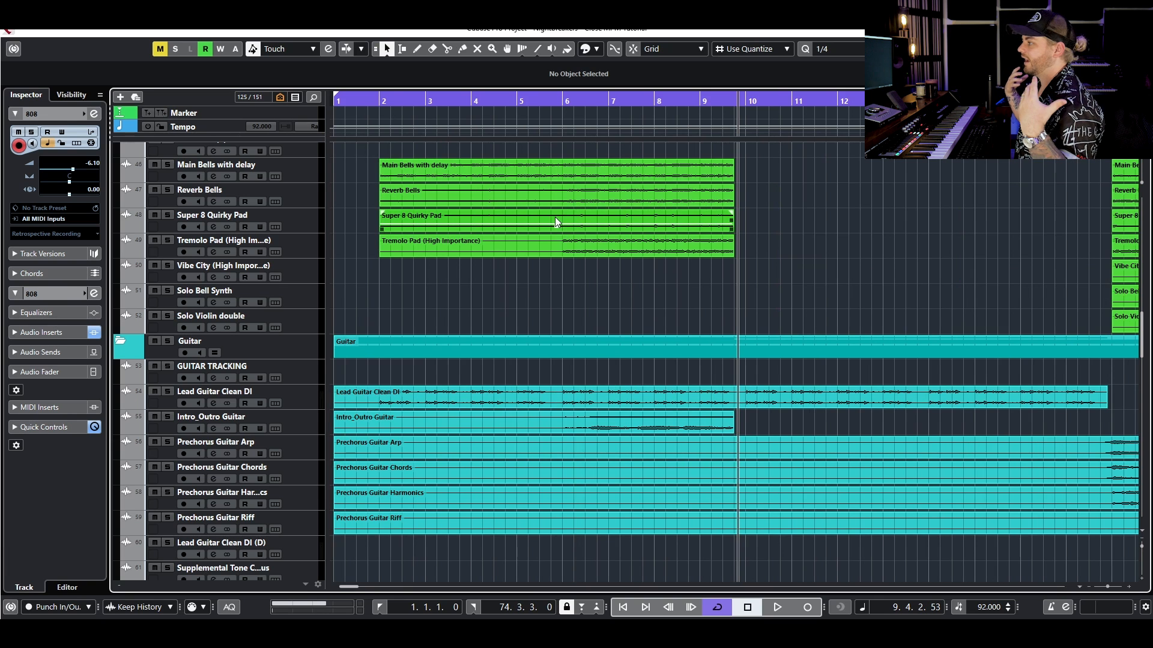
scroll(560, 222, up, 5)
scroll(550, 238, down, 3)
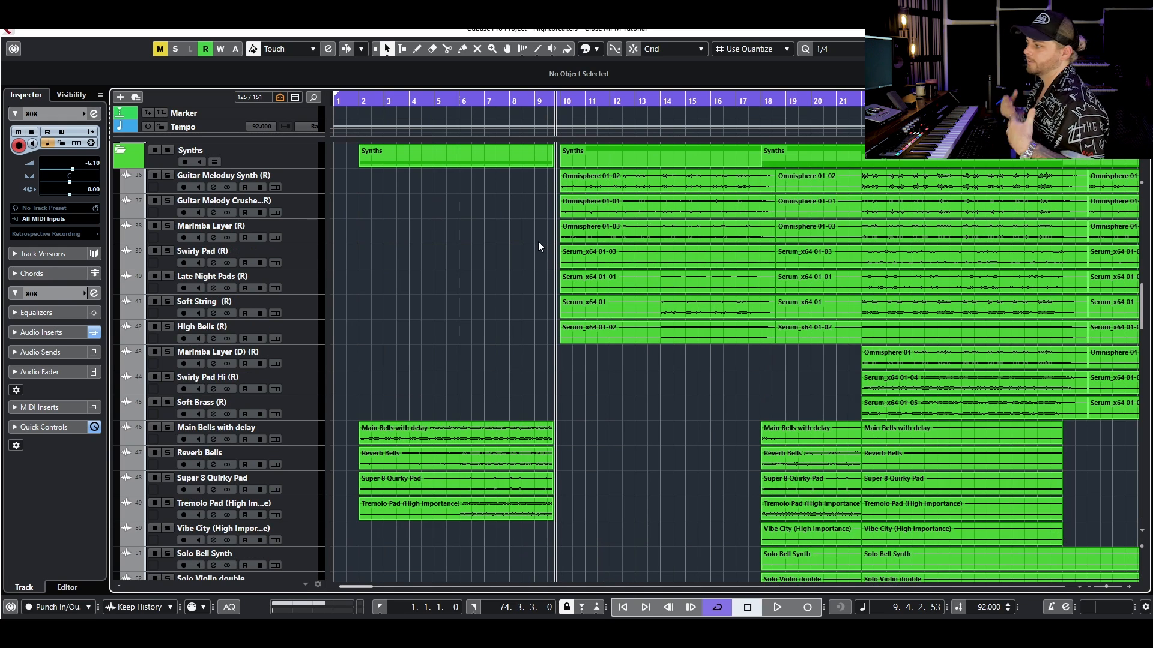
scroll(783, 182, up, 10)
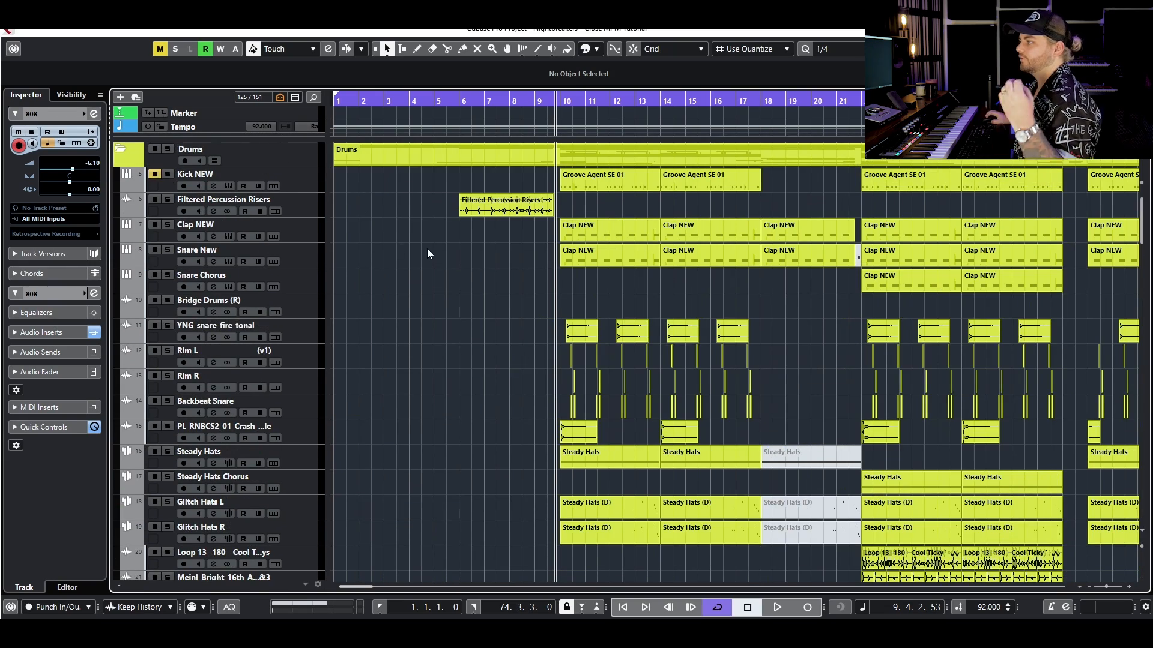
scroll(448, 280, down, 15)
scroll(494, 307, down, 4)
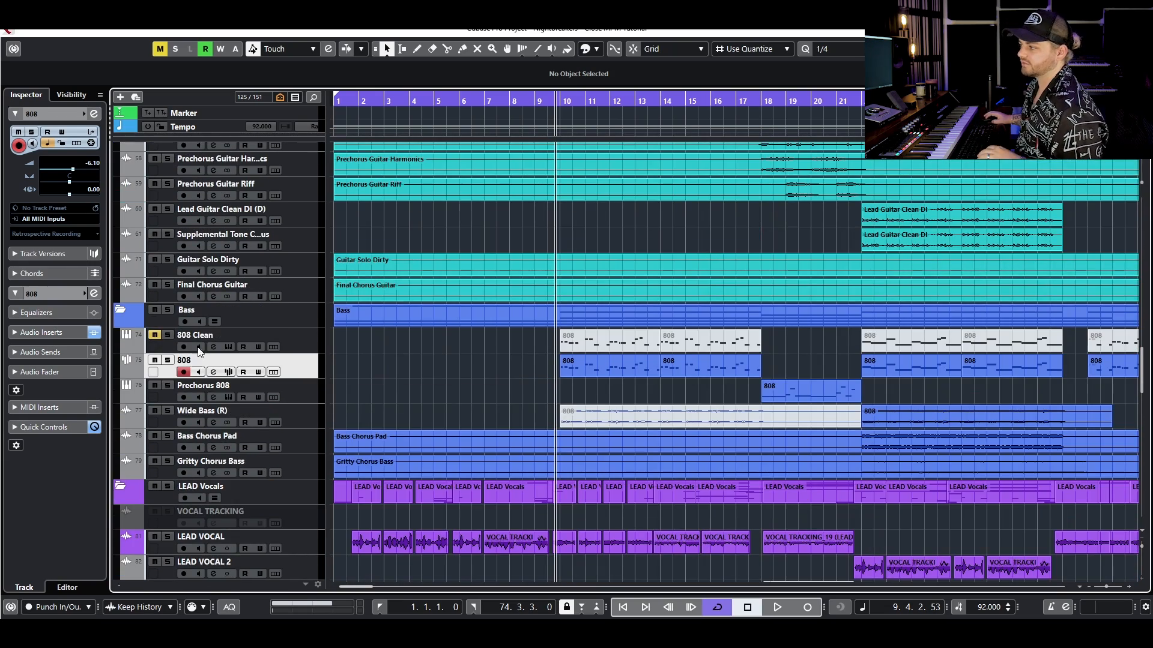
click(154, 361)
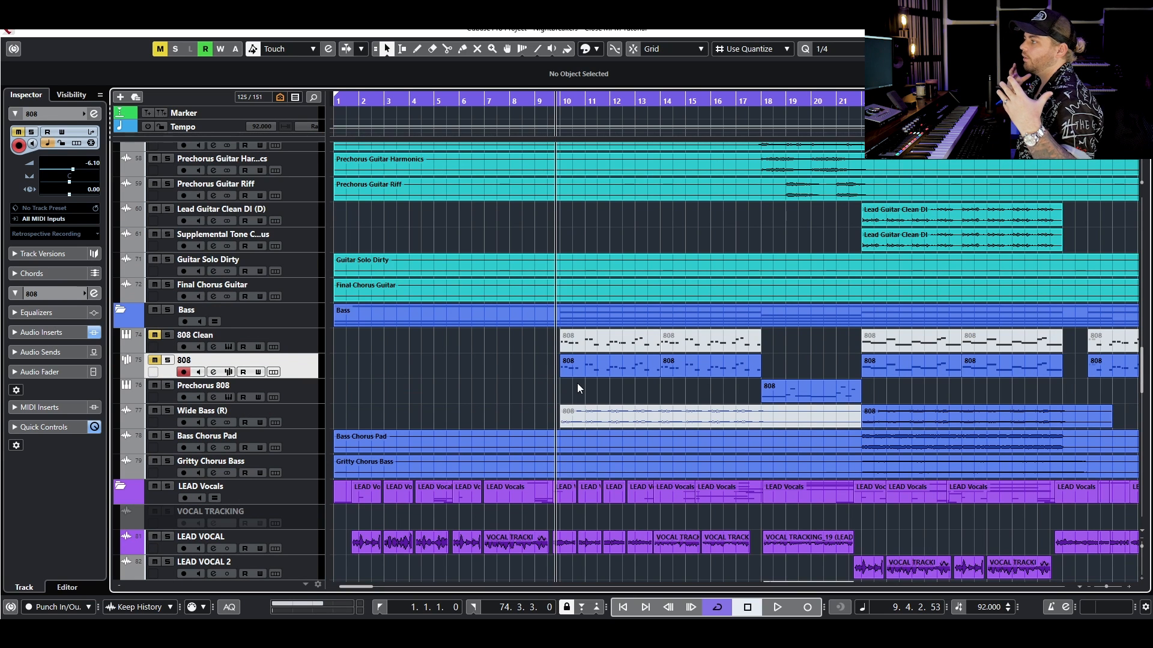
- Play the arrangement from bar 9 with the 808 muted, checking the synth, guitar and FX tracks
scroll(582, 319, up, 5)
key(space)
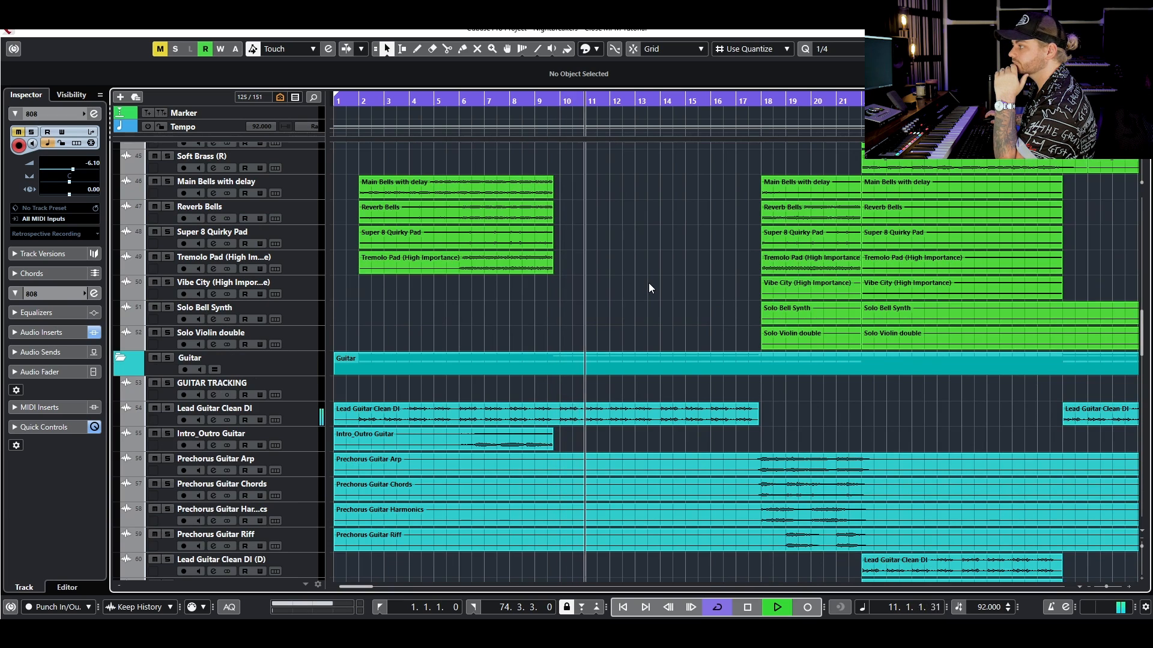
scroll(648, 282, up, 5)
scroll(632, 311, down, 4)
scroll(632, 311, down, 20)
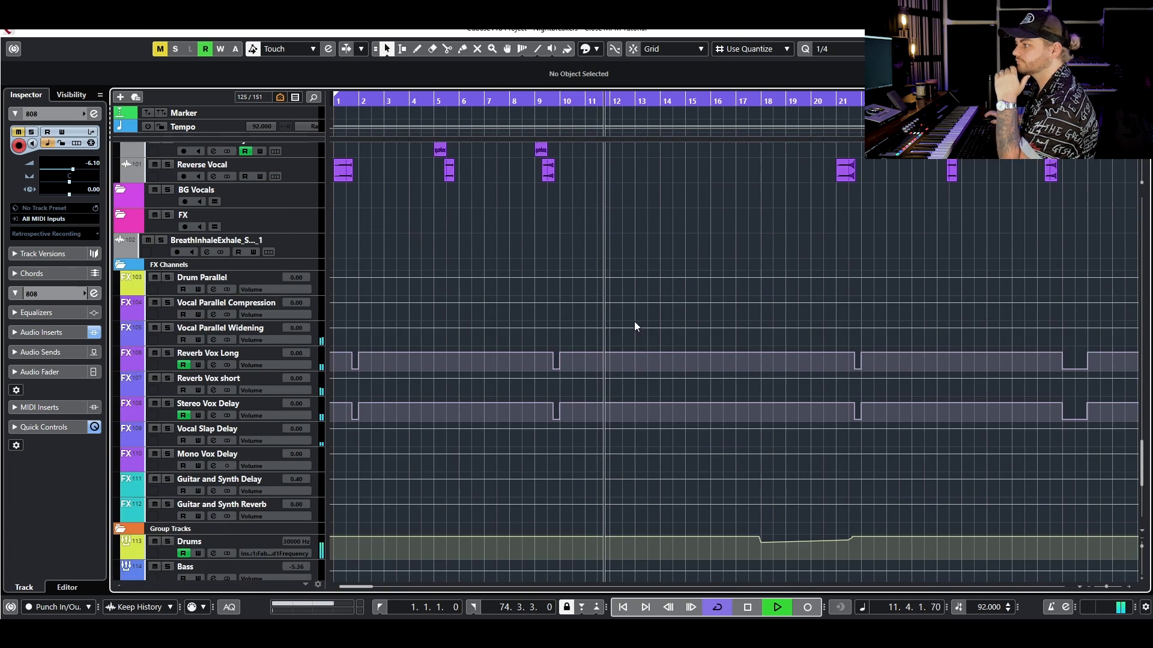
key(space)
scroll(361, 474, down, 4)
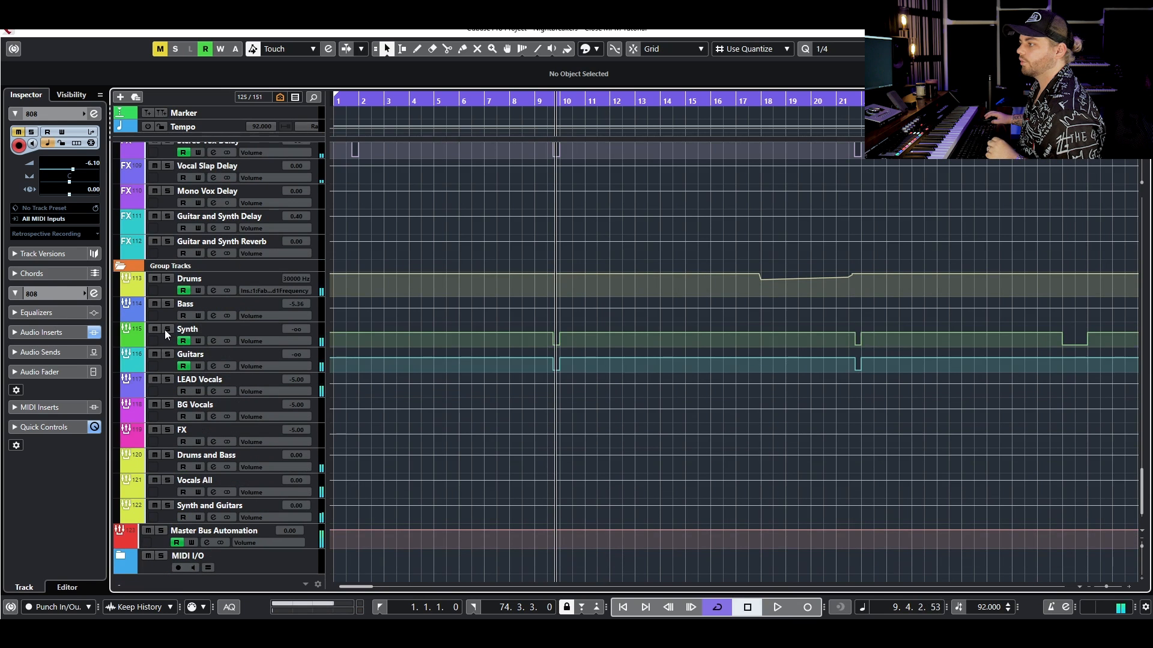
- Solo the Synth group track and audition it with its channel settings open
click(167, 329)
click(213, 341)
drag(869, 335, 491, 210)
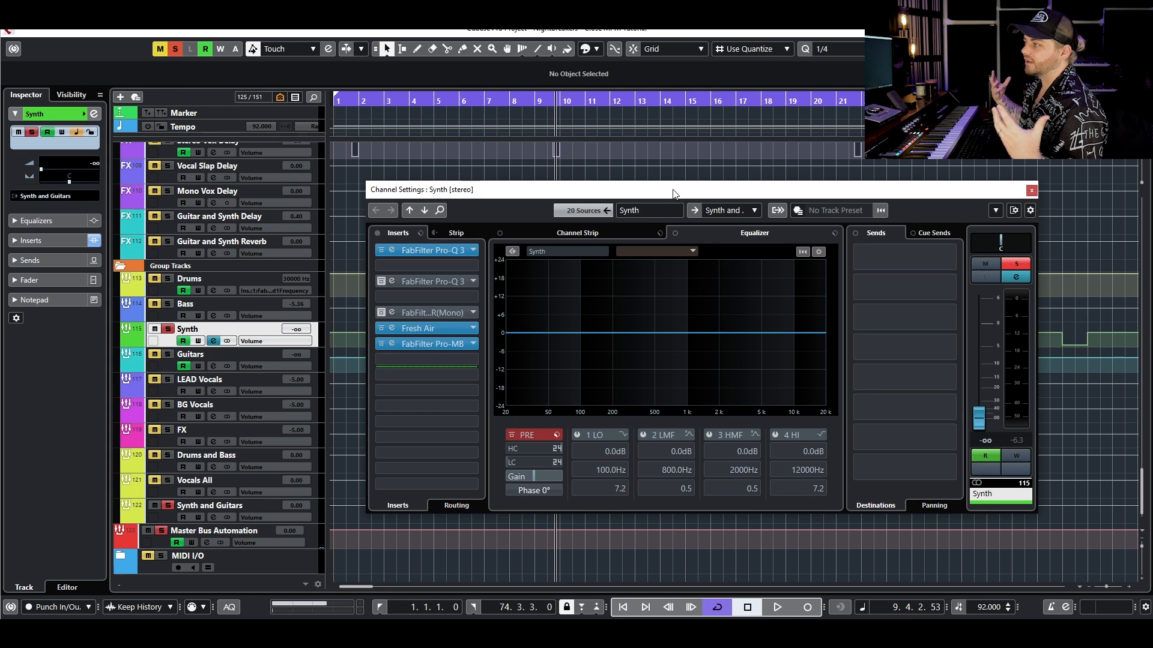
key(space)
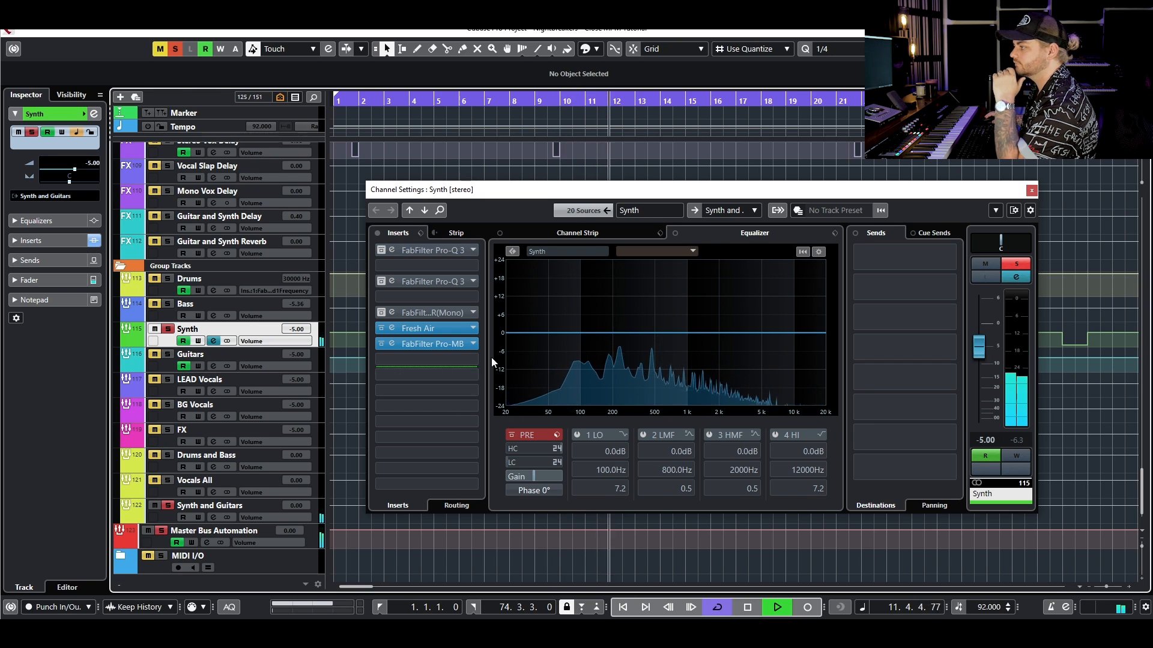
key(space)
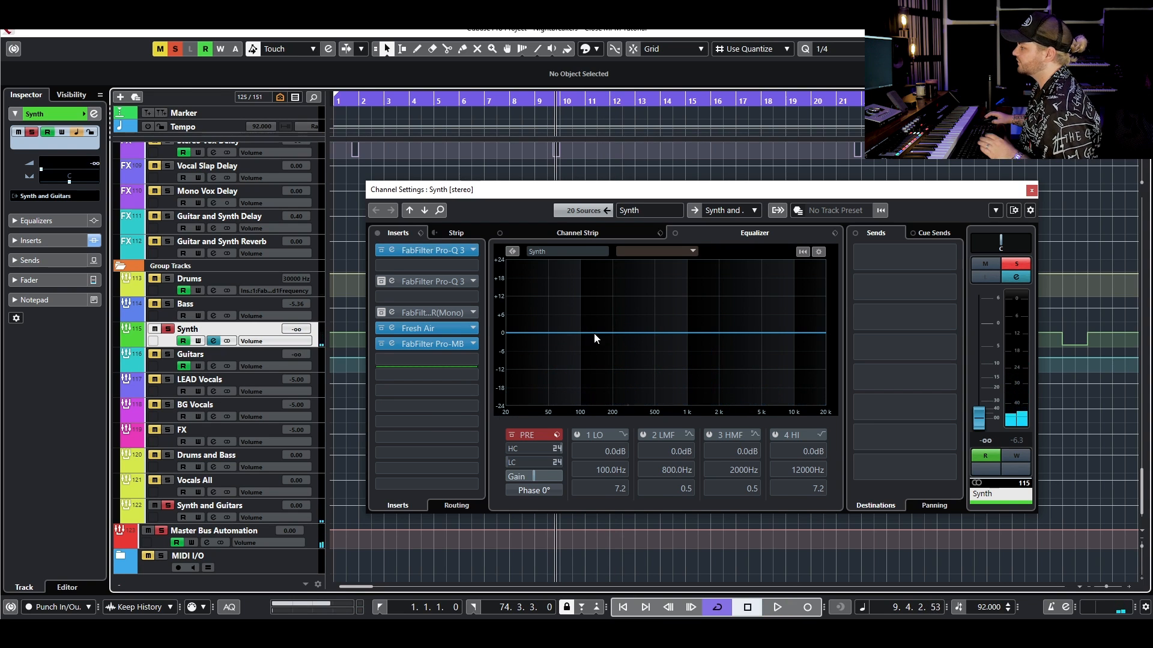
- Switch the solo from the Synth group to the Drums group and audition it with its channel settings open
click(170, 330)
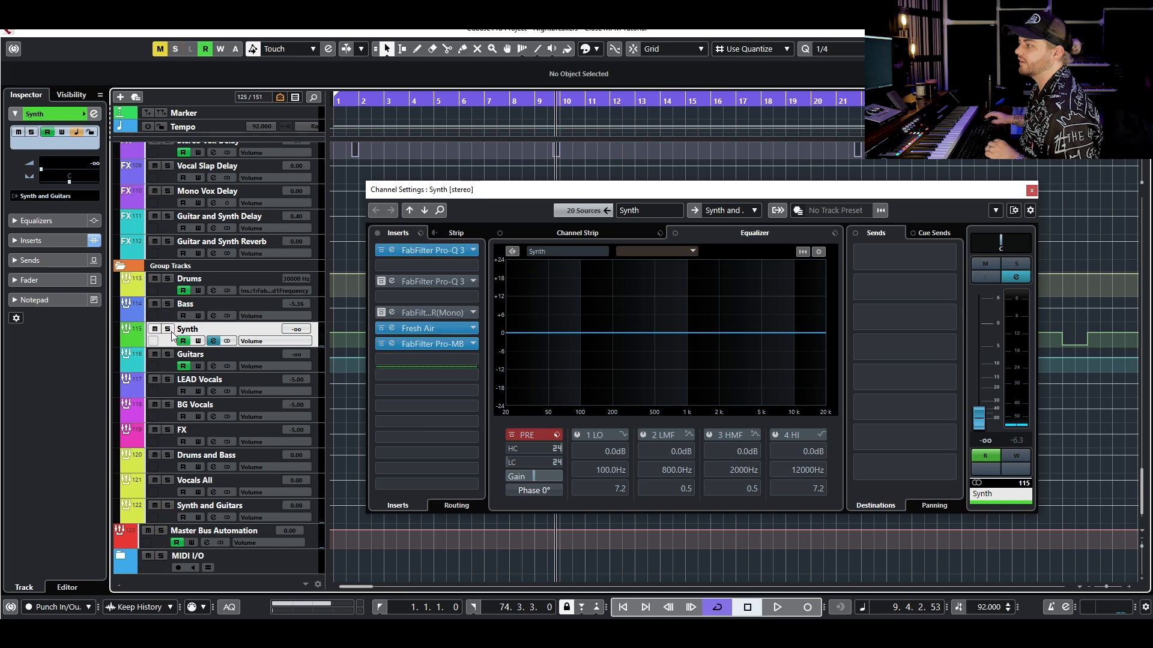
click(167, 282)
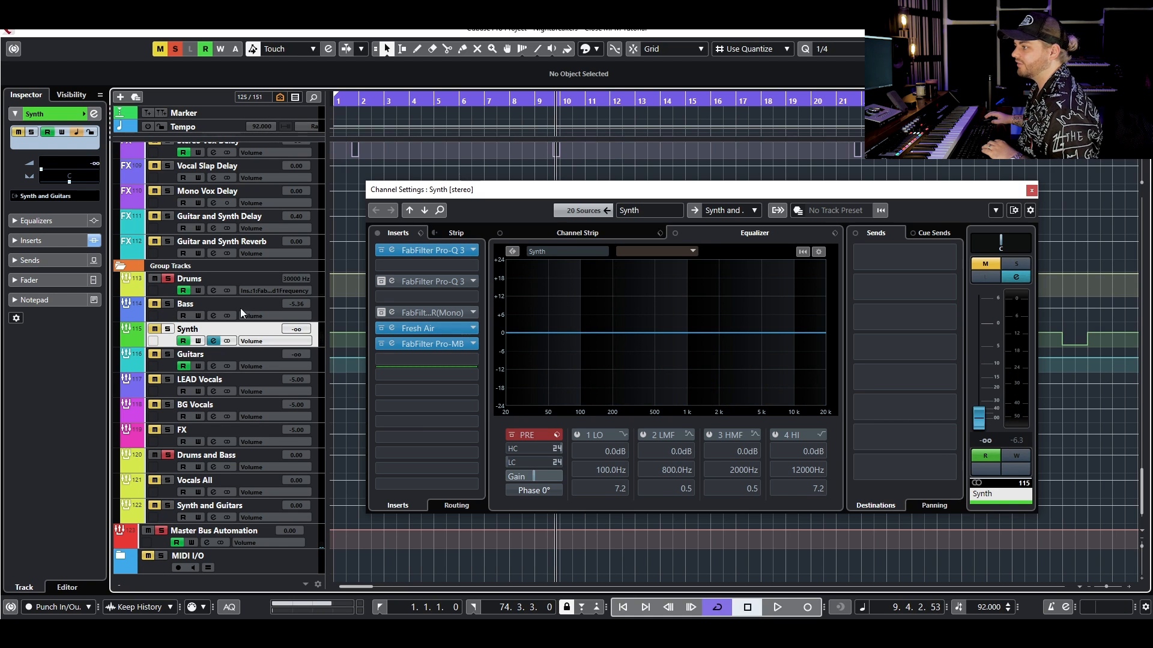
click(311, 285)
click(316, 284)
click(316, 283)
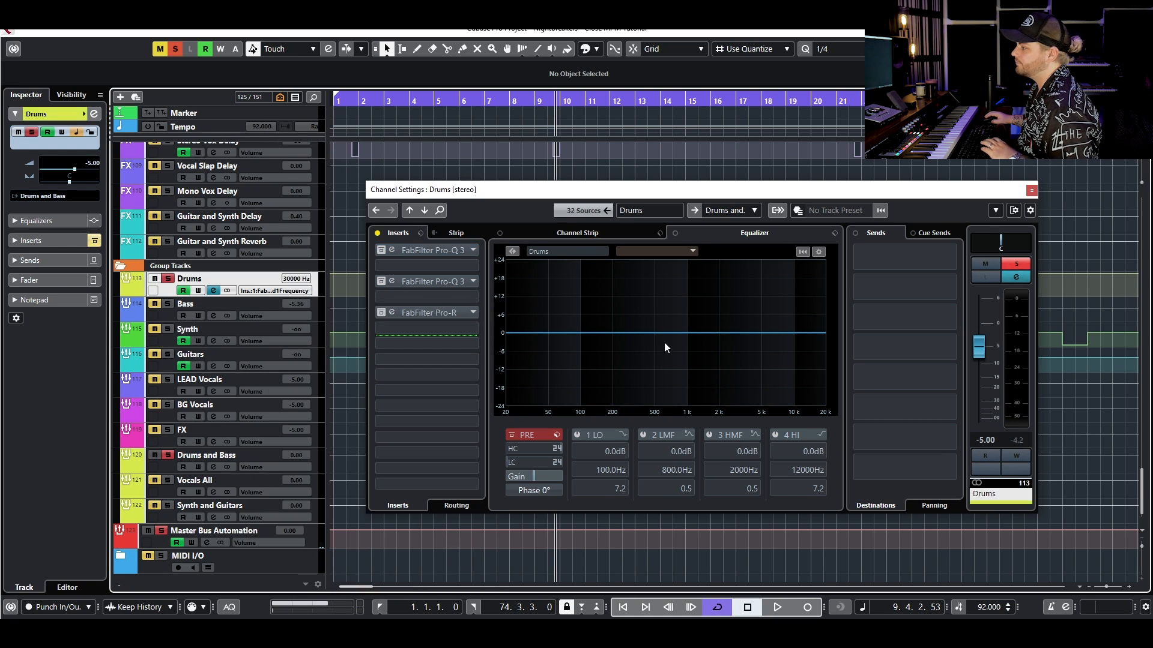
key(space)
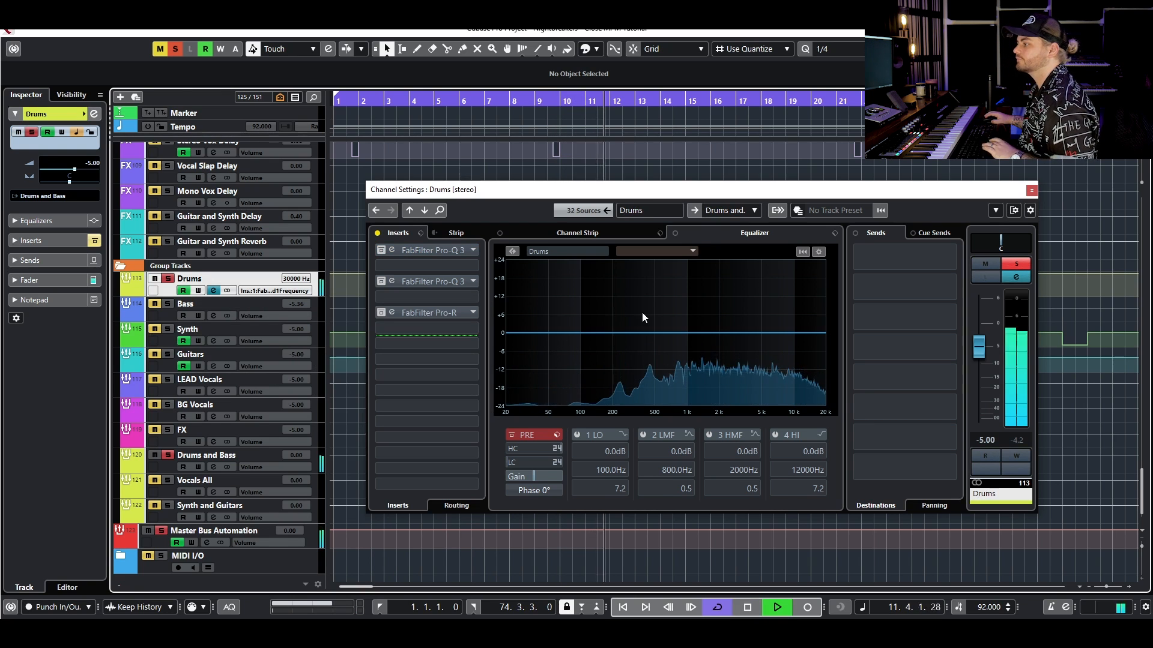
key(space)
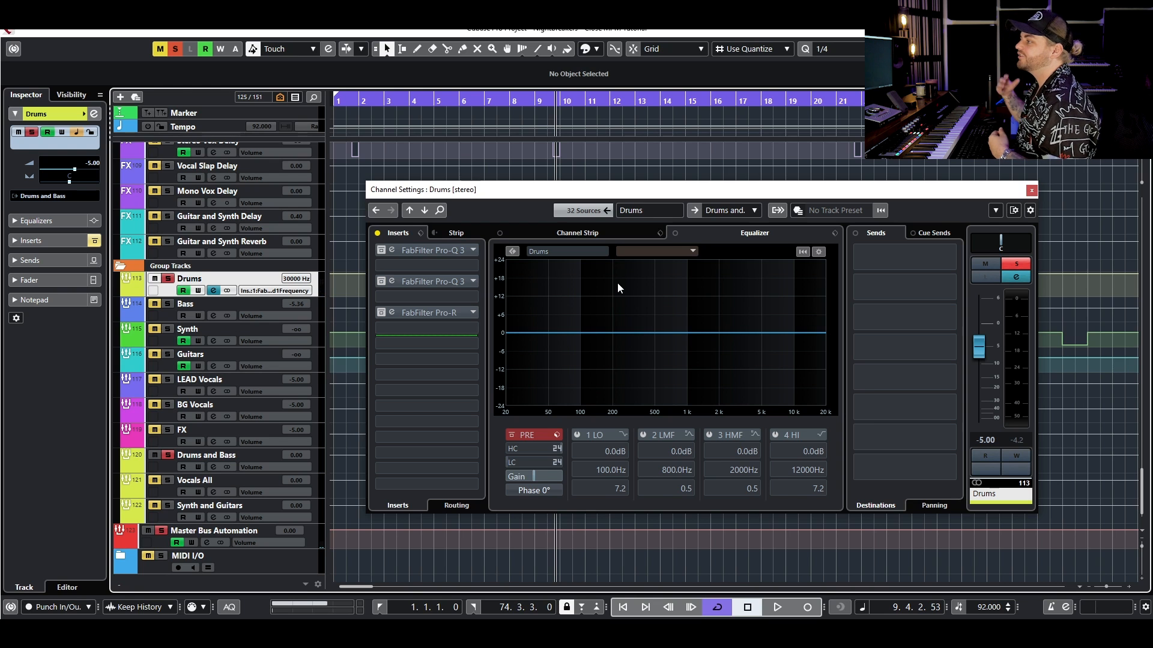
- Close the Drums channel settings, clear all solos and unmute the Kick NEW track in the Drums folder
click(1030, 191)
click(175, 48)
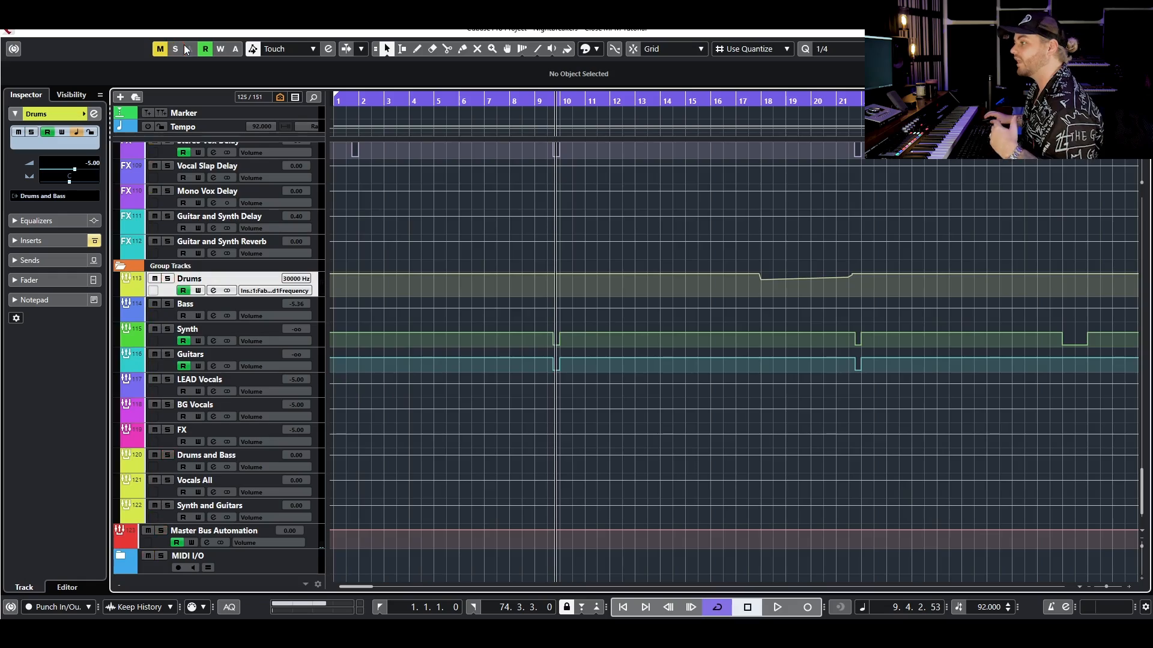
scroll(435, 294, up, 15)
scroll(507, 282, up, 15)
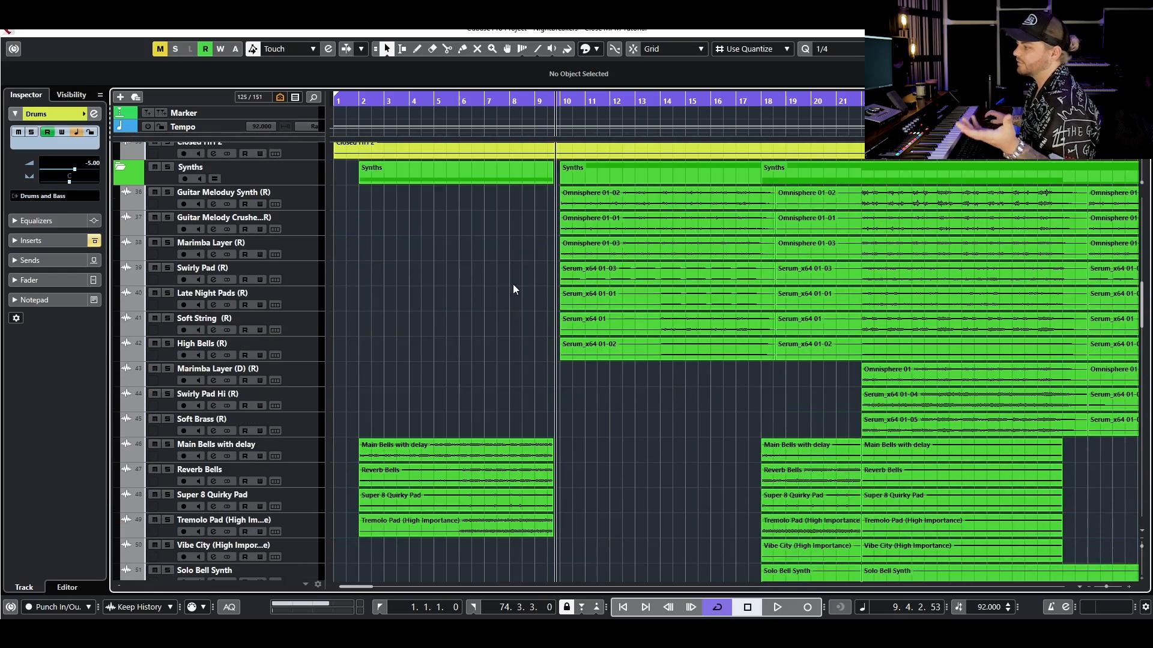
scroll(512, 284, down, 12)
scroll(420, 257, up, 10)
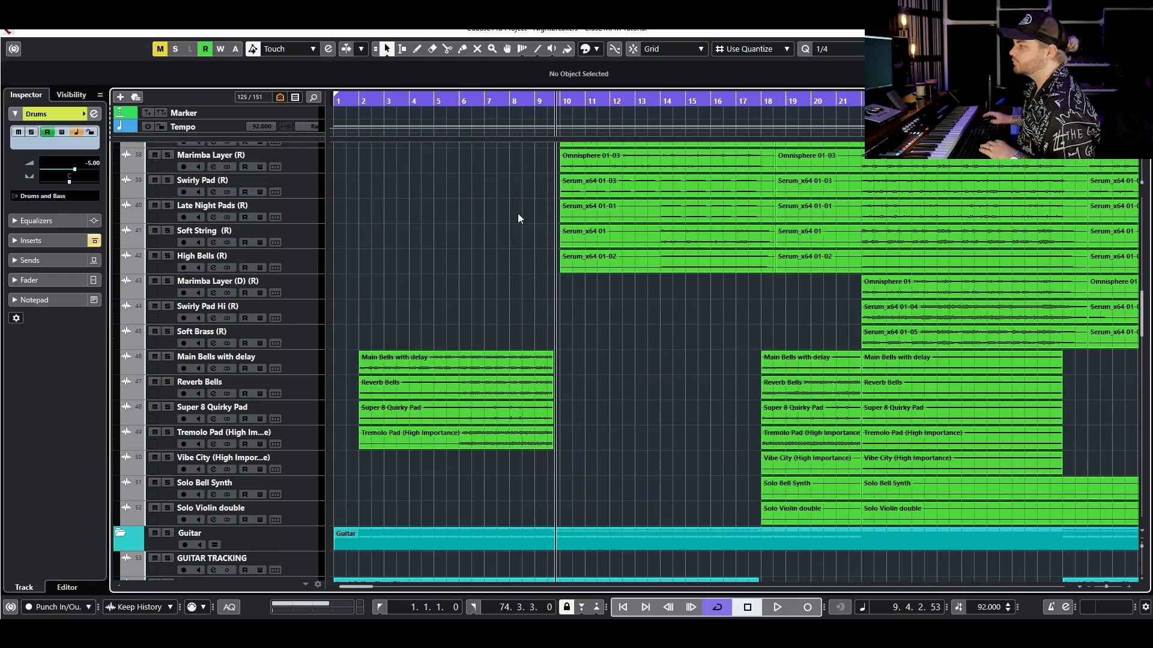
scroll(521, 210, down, 15)
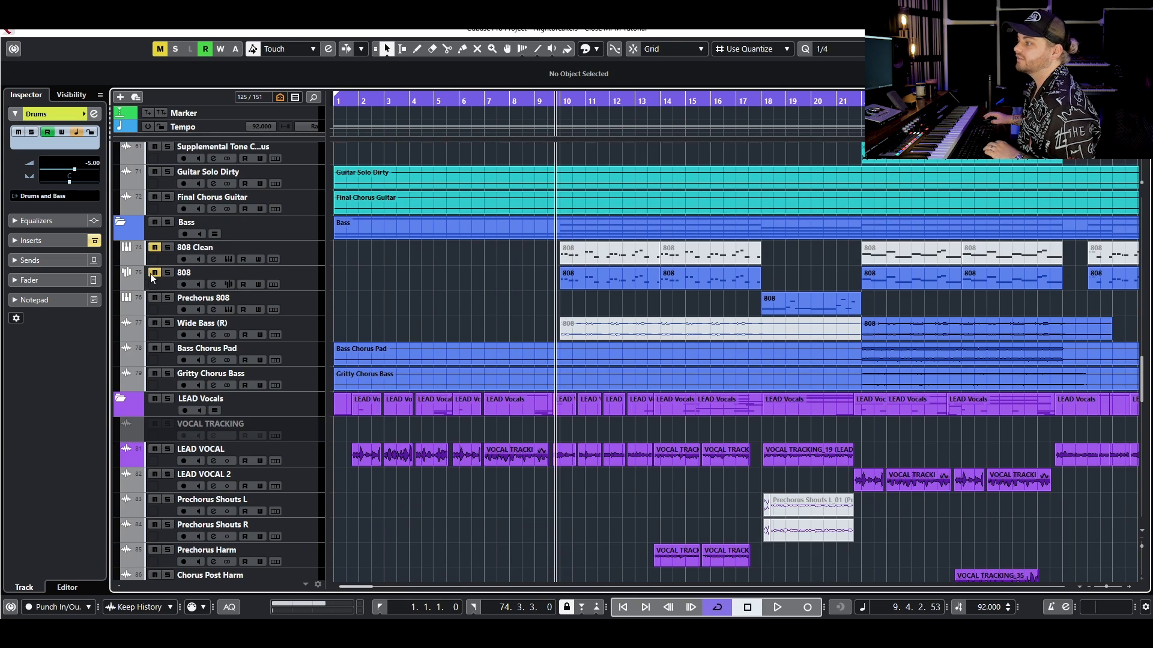
scroll(394, 279, up, 20)
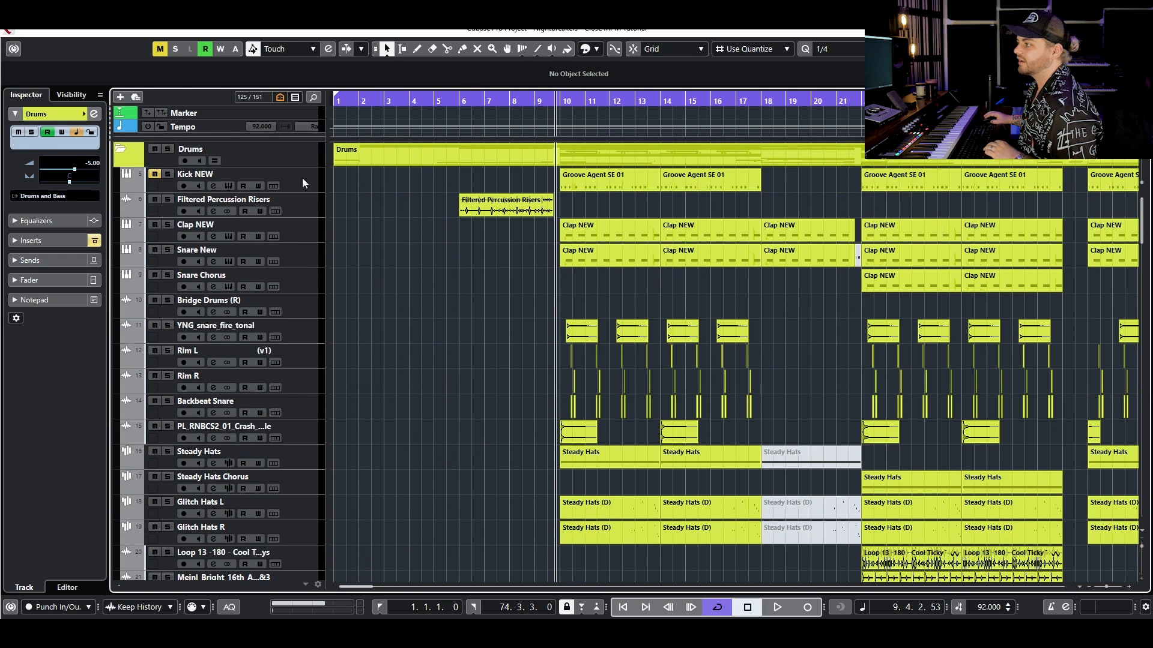
click(301, 178)
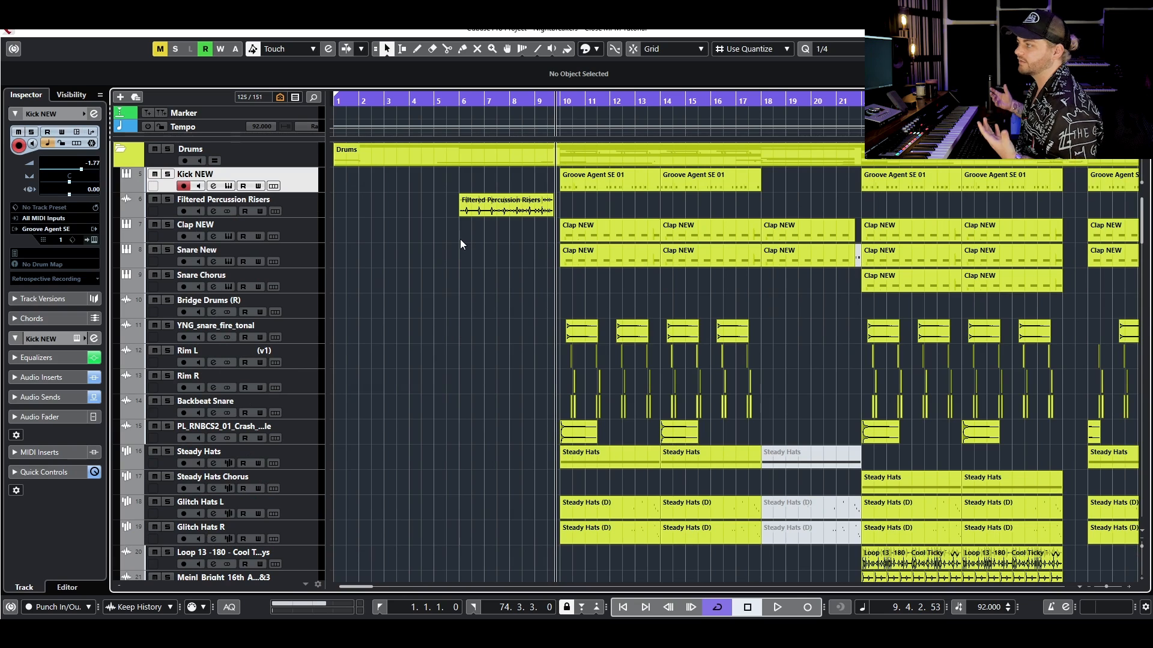
- Play the arrangement from bar 9 with the kick unmuted while reviewing the drum and synth tracks
key(space)
scroll(494, 286, down, 4)
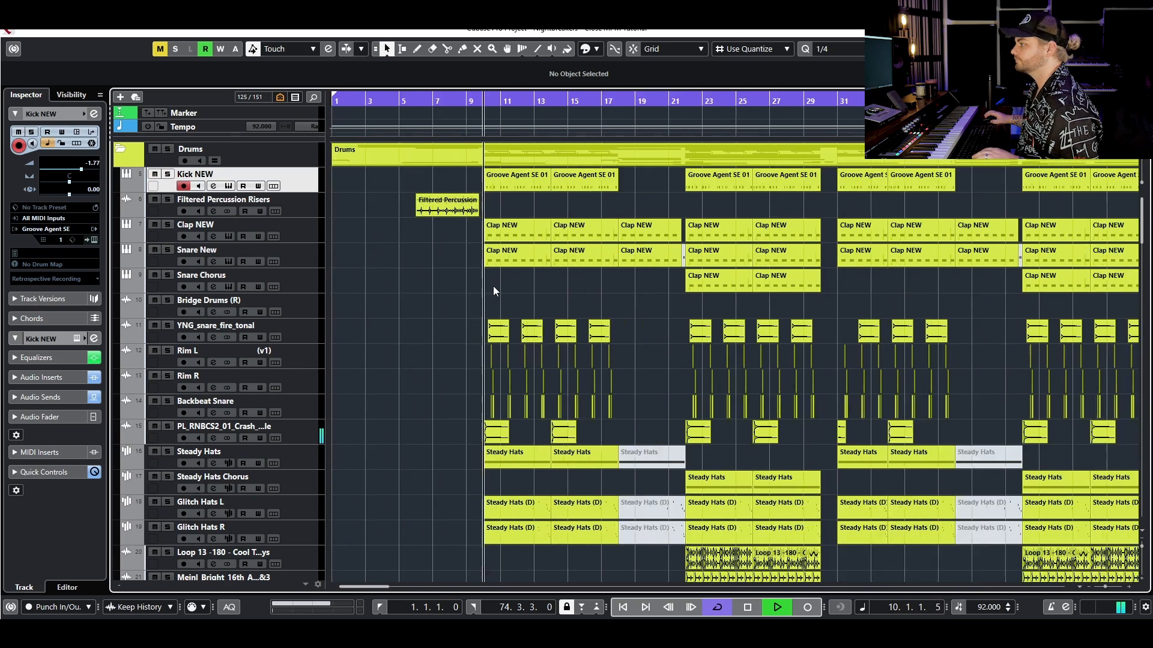
scroll(493, 287, down, 2)
scroll(494, 286, down, 15)
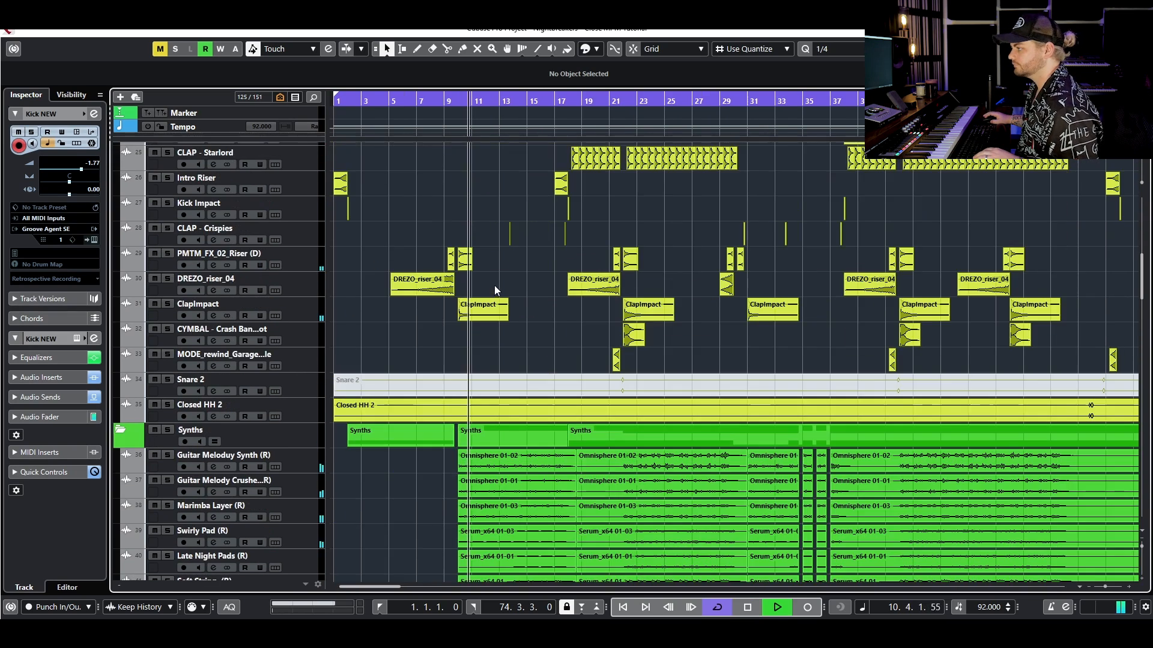
scroll(526, 279, up, 2)
scroll(525, 276, up, 4)
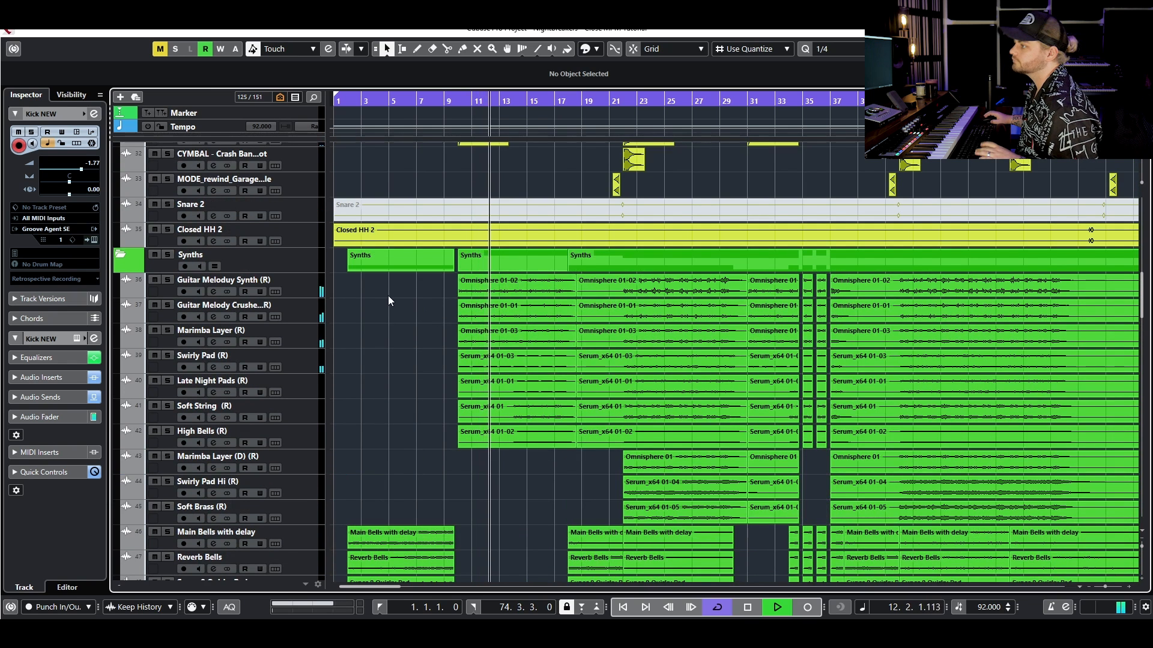
key(space)
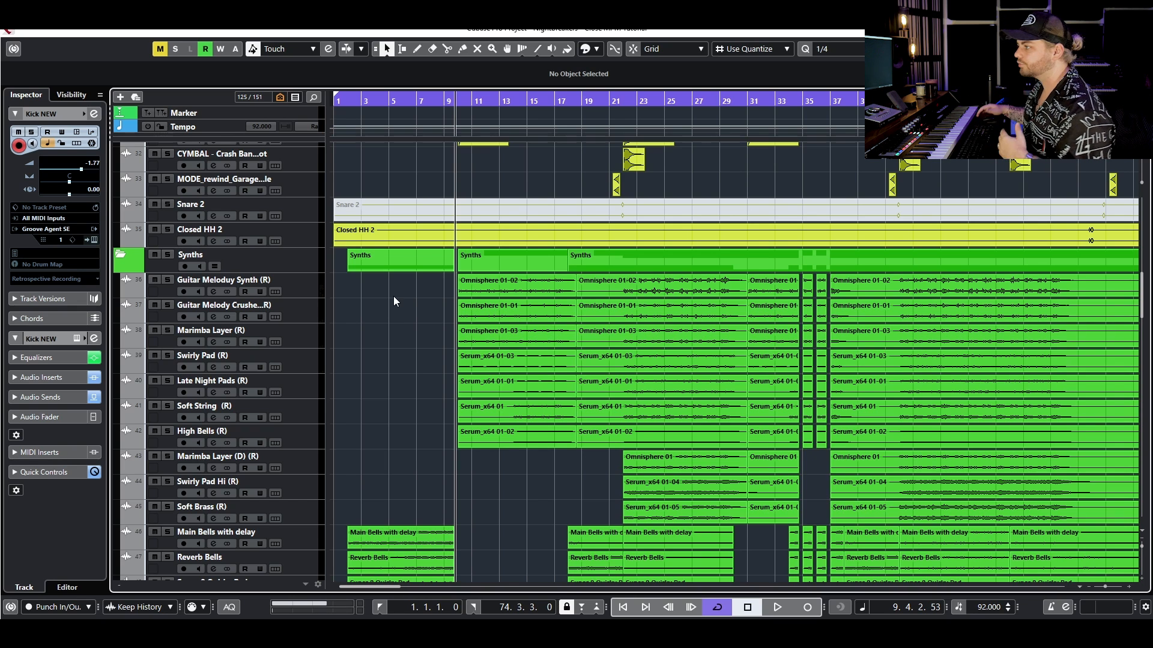
- Solo the Kick NEW track and audition it with its channel settings open below the track
scroll(420, 387, up, 10)
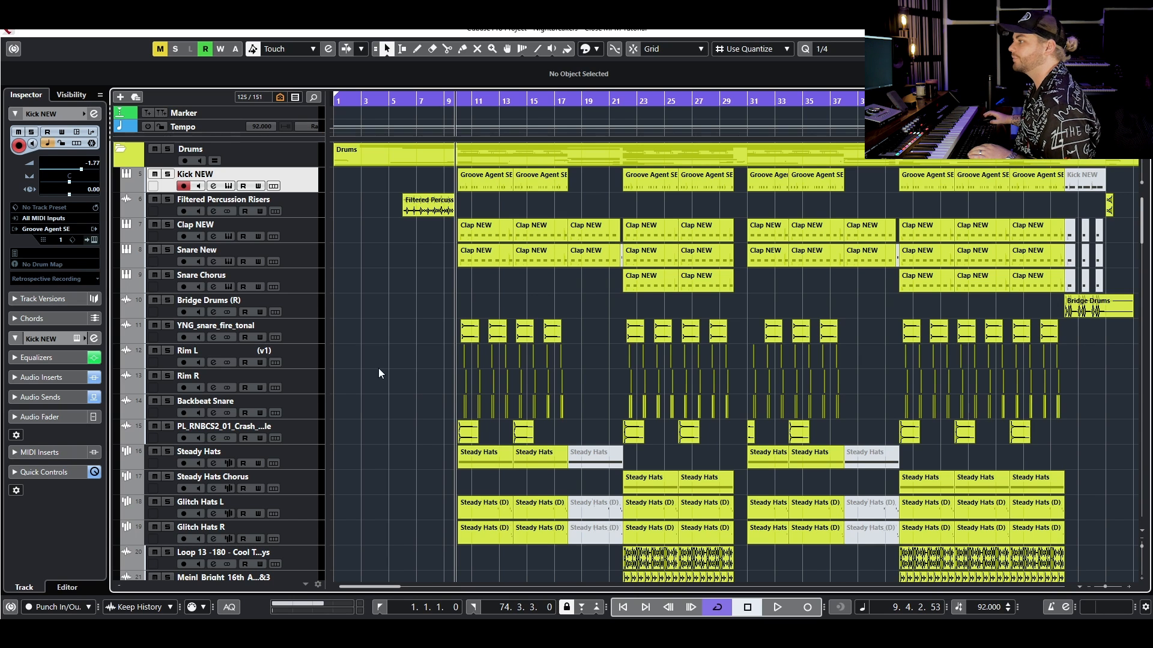
click(168, 174)
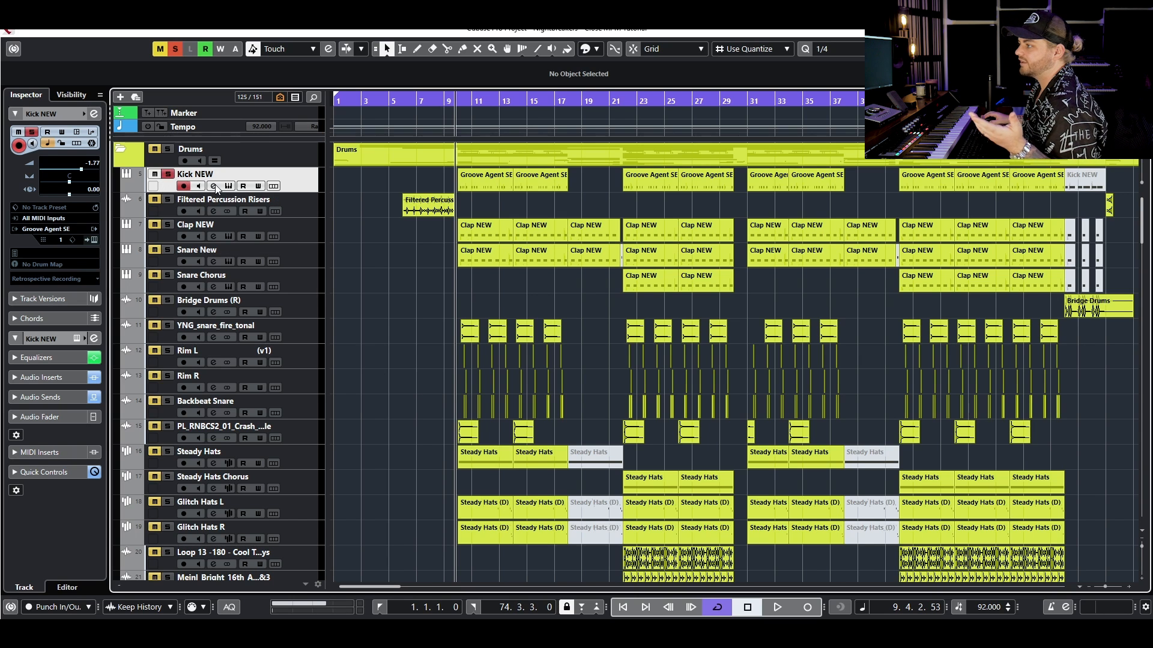
click(214, 187)
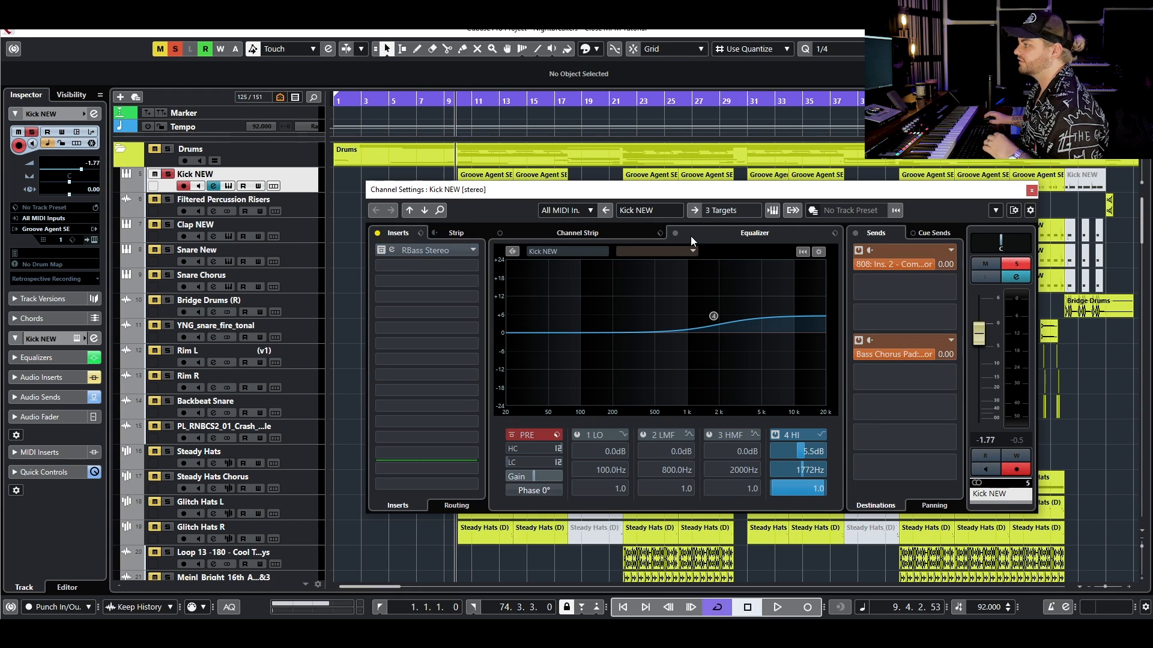
drag(694, 193, 642, 349)
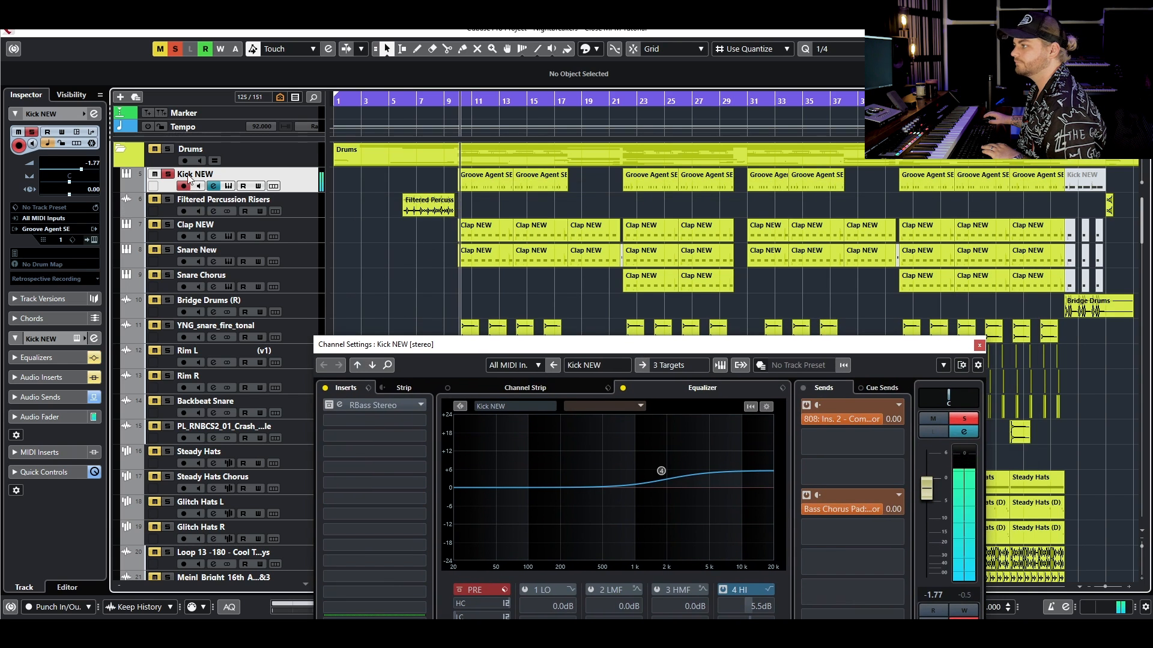
key(space)
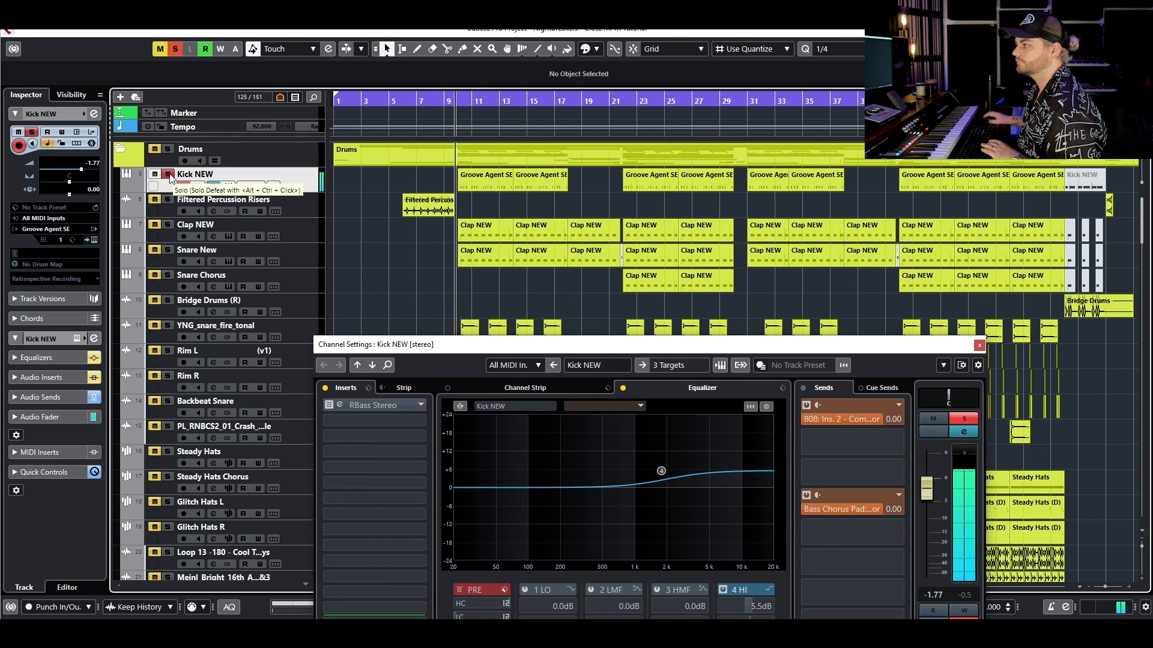
- Clear all solos and listen to the kick in the full mix
click(168, 149)
click(174, 49)
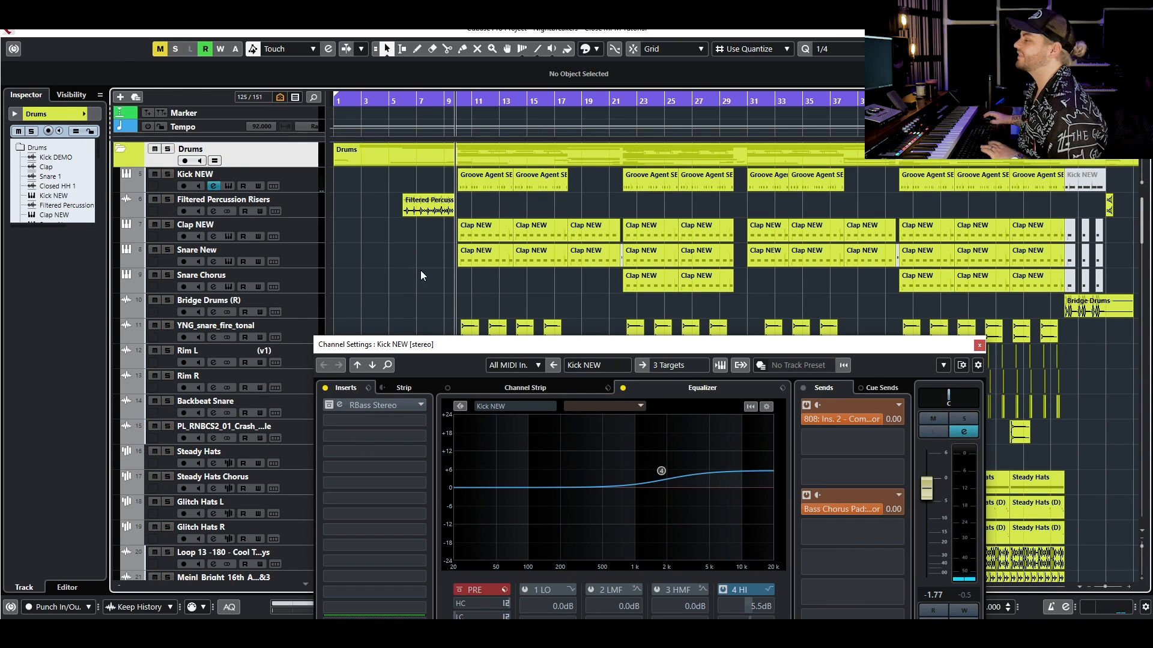
key(space)
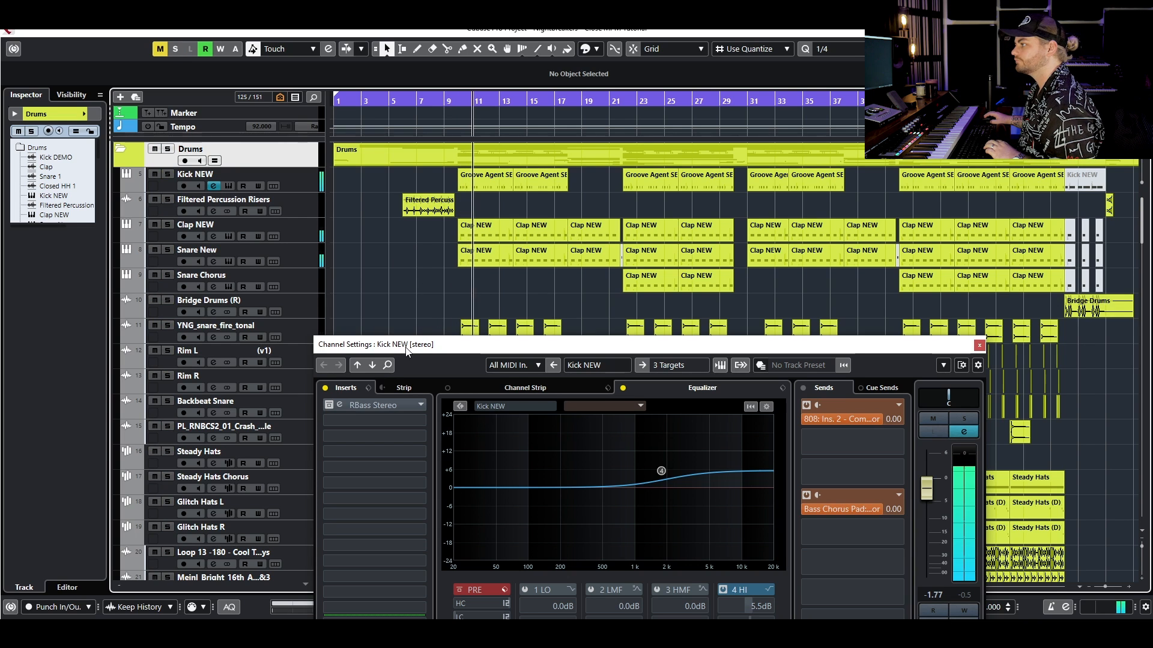
key(space)
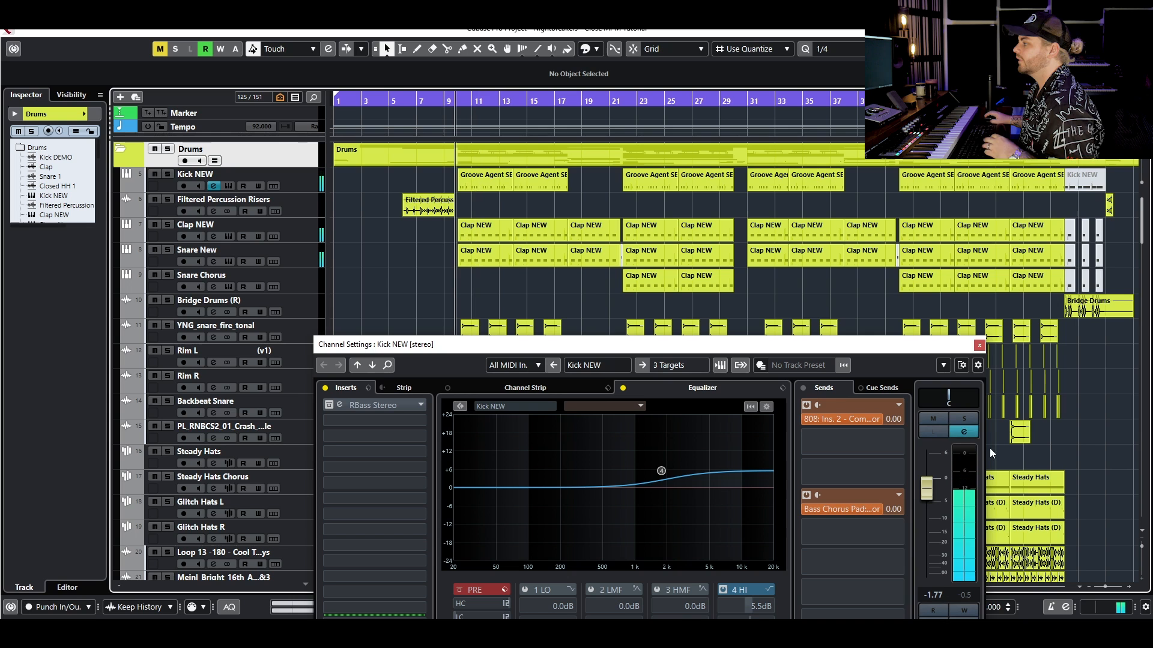
- Take the equalizer and the RBass Stereo insert out of bypass on the Kick NEW channel
click(625, 387)
click(330, 405)
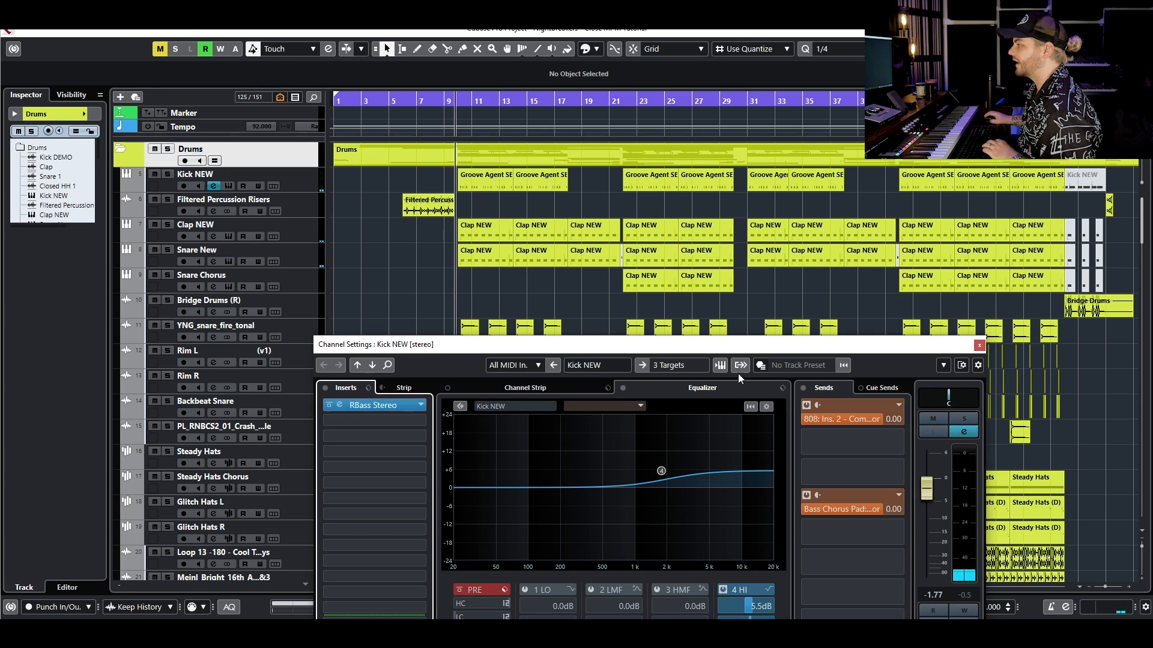
- Close the kick's channel settings, then solo the 808 track in the Bass folder and audition it with its channel settings open
click(979, 345)
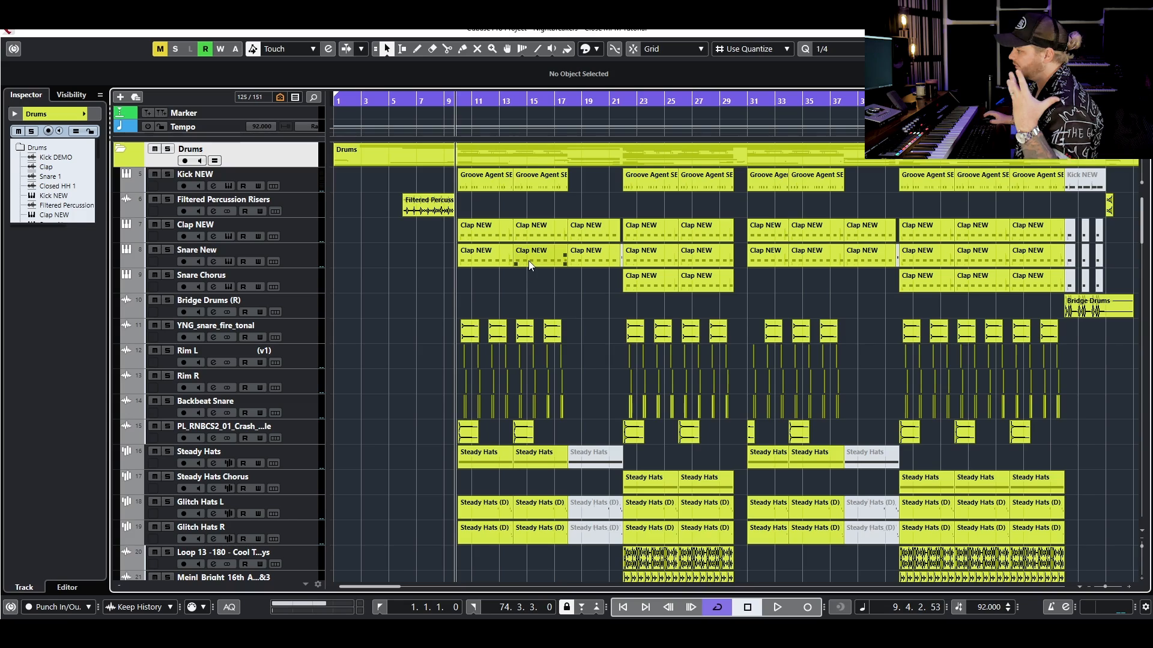
scroll(547, 242, down, 10)
scroll(417, 290, up, 7)
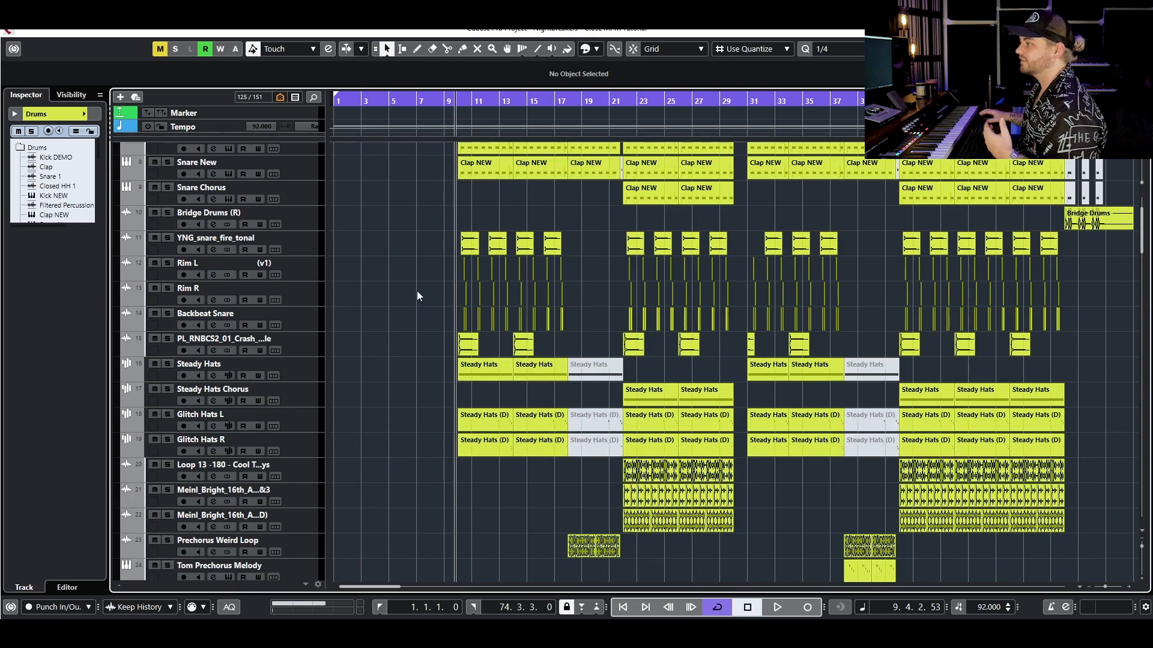
scroll(415, 327, down, 15)
scroll(360, 325, down, 20)
scroll(273, 301, up, 6)
click(168, 360)
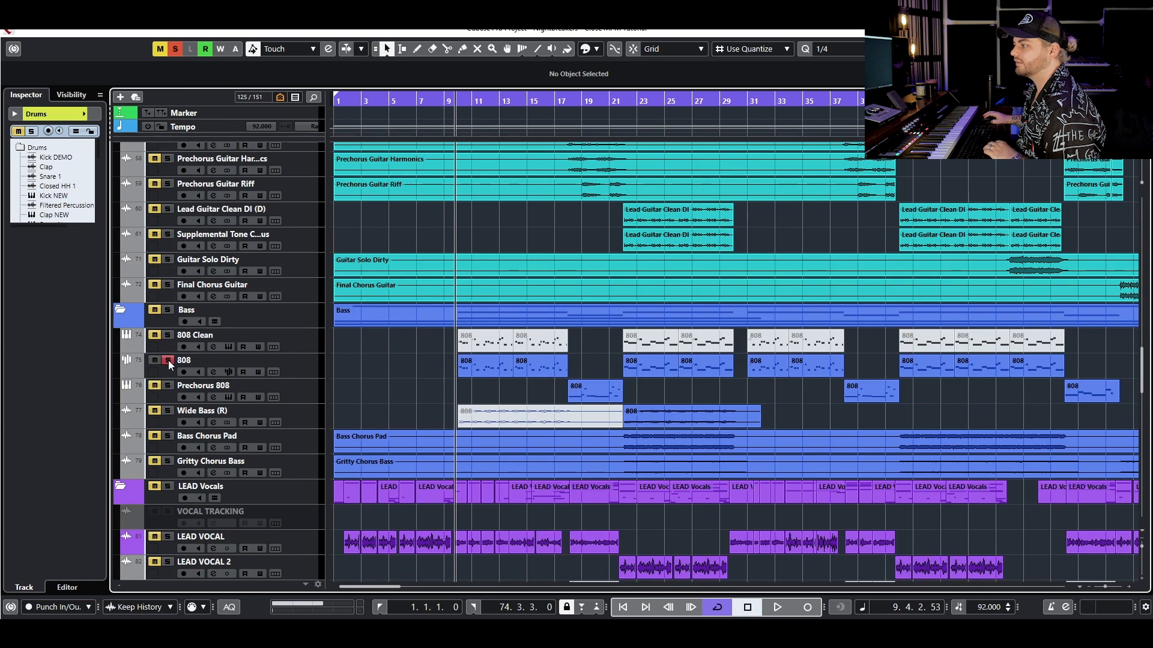
click(214, 372)
drag(395, 349, 411, 450)
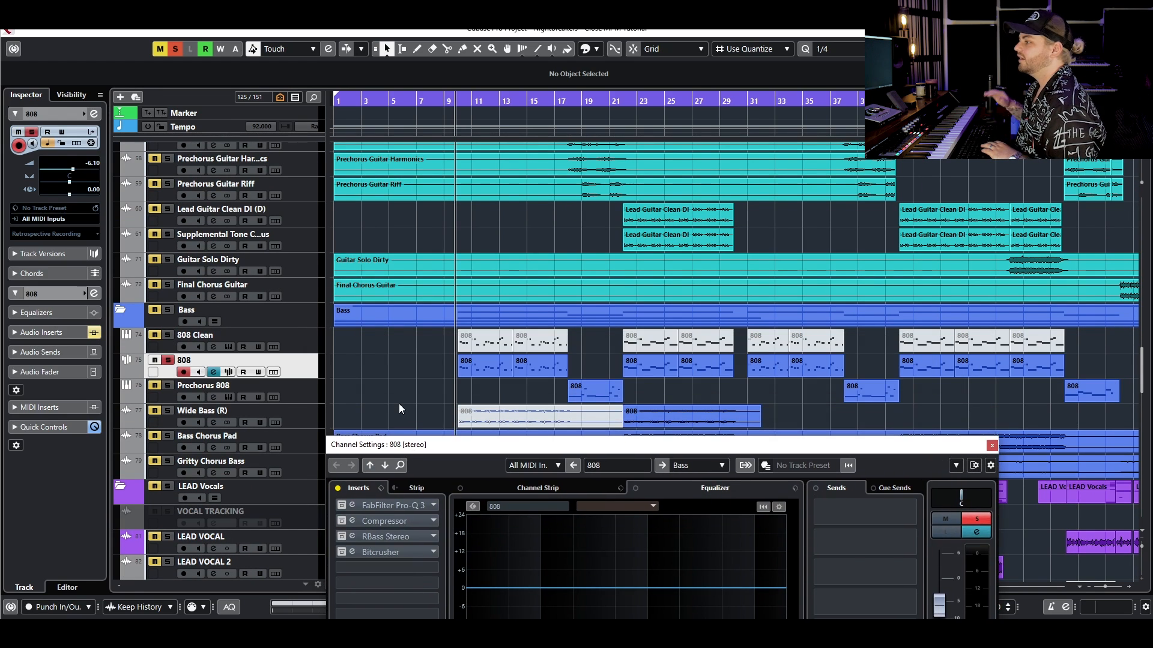
key(space)
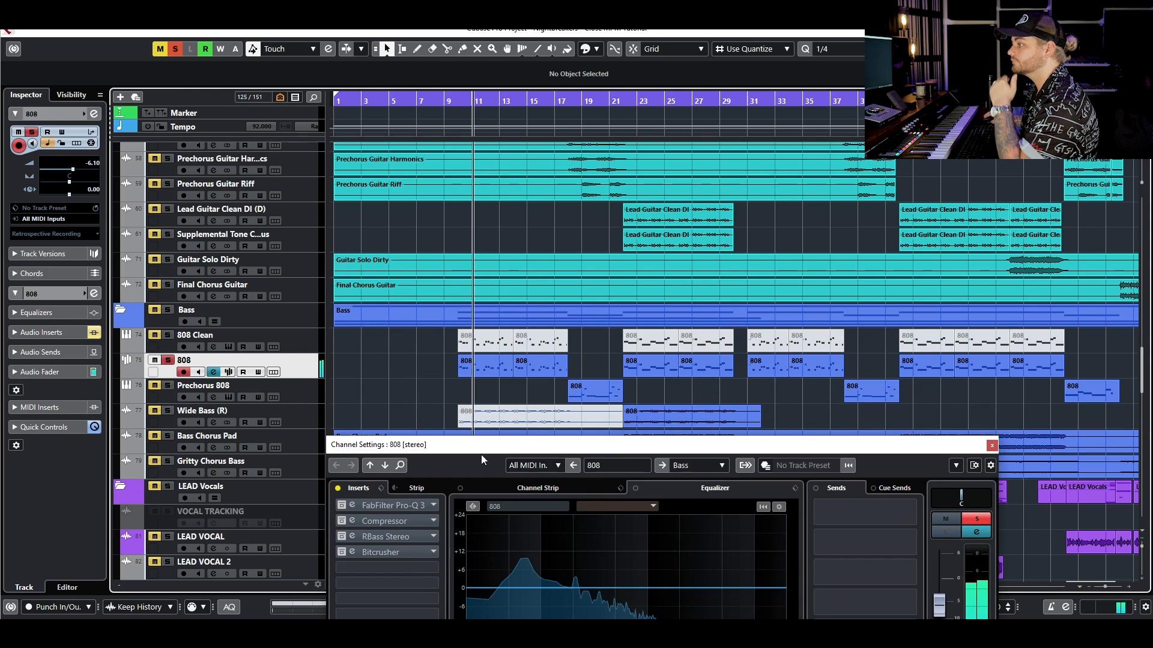
- Mute the 808 track and unmute the first two 808 Clean events, between bars 10 and 18
click(155, 361)
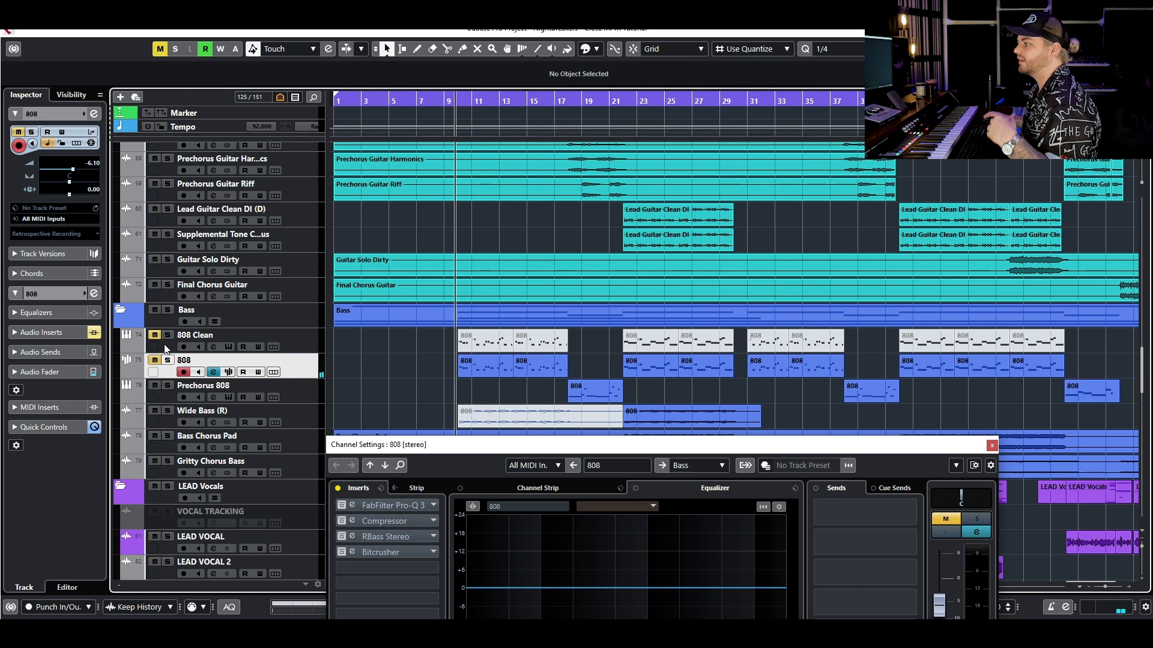
click(300, 339)
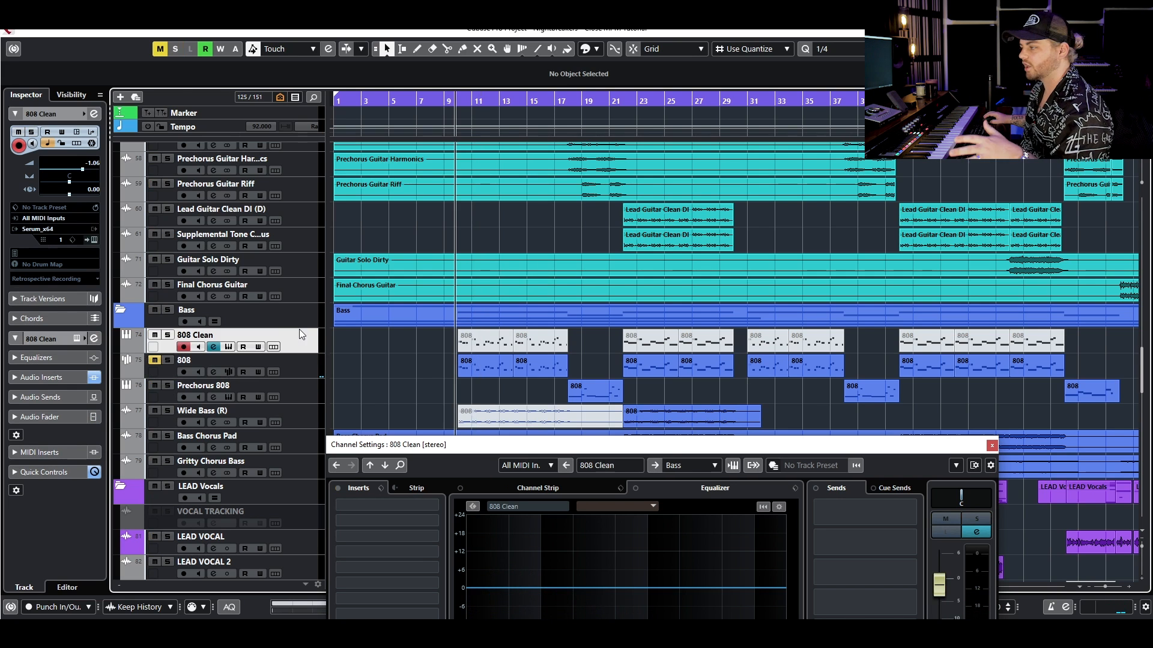
key(g)
drag(375, 340, 451, 344)
key(h)
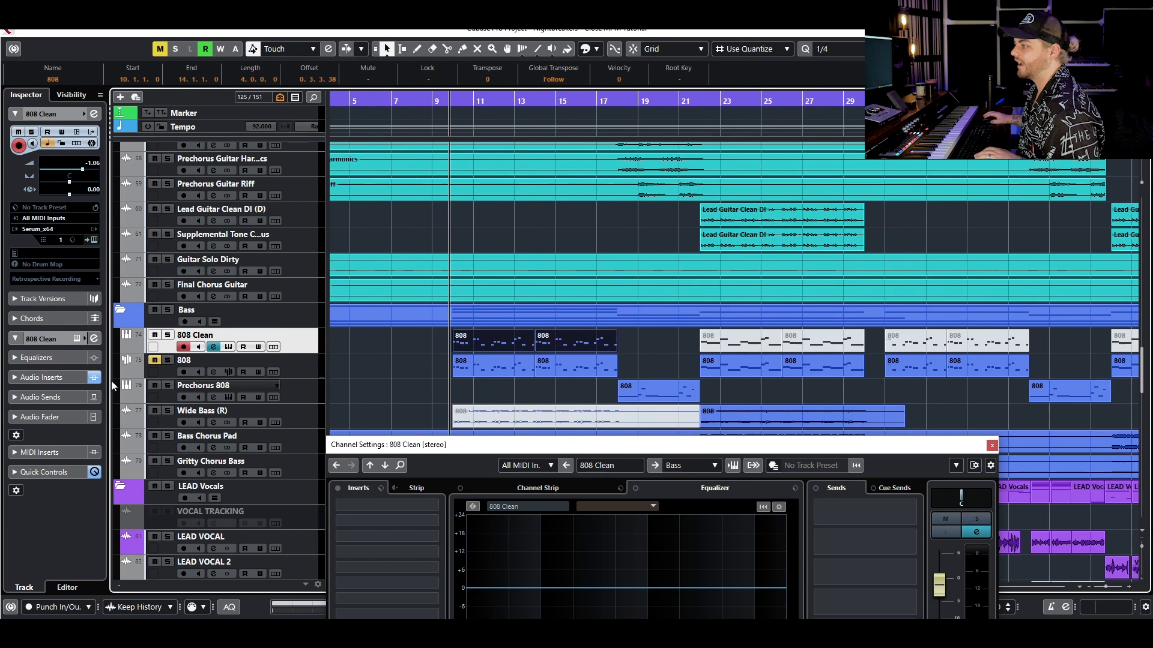
- Solo the 808 Clean track, audition it from just before bar 10, and clear its solo
click(168, 335)
key(space)
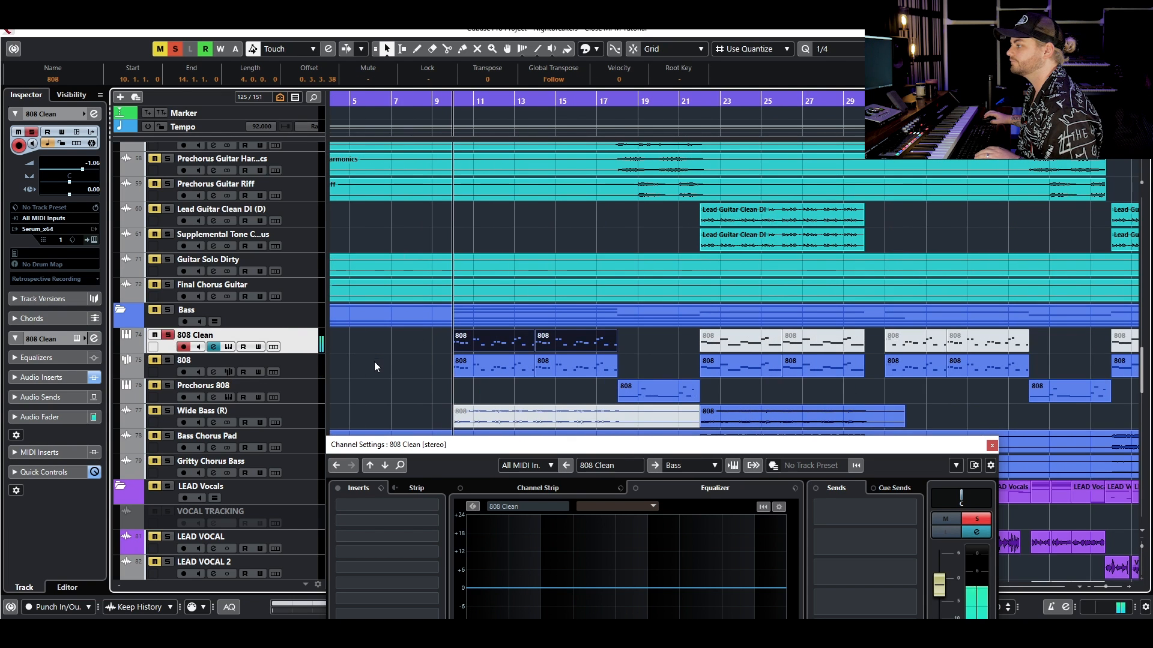
key(space)
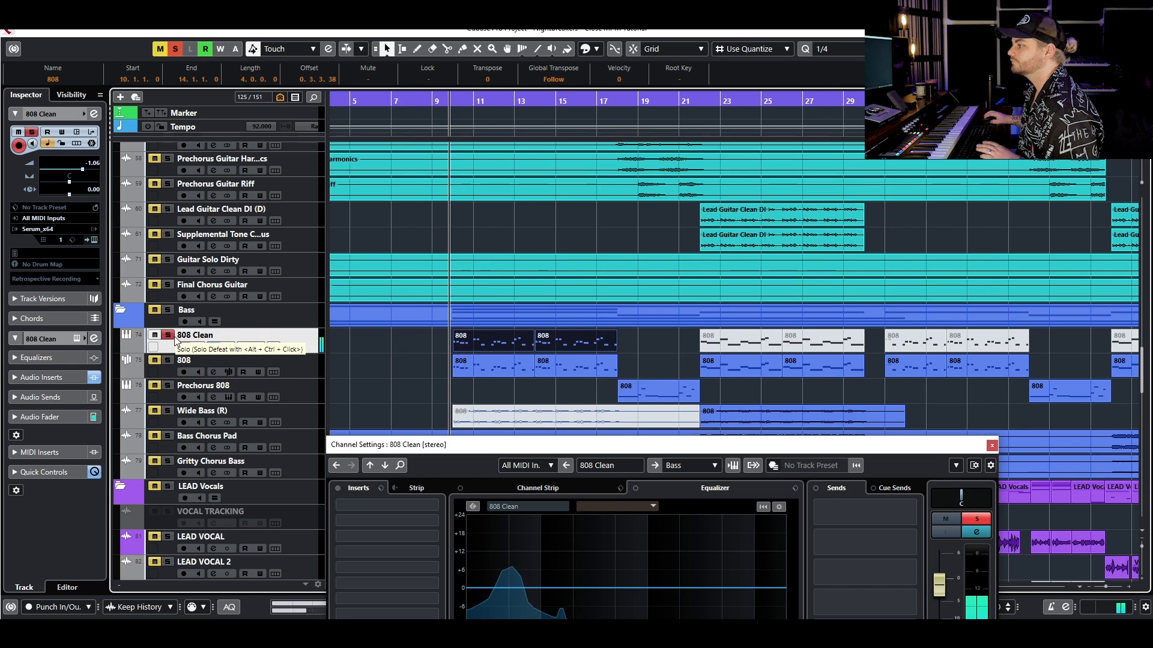
click(168, 335)
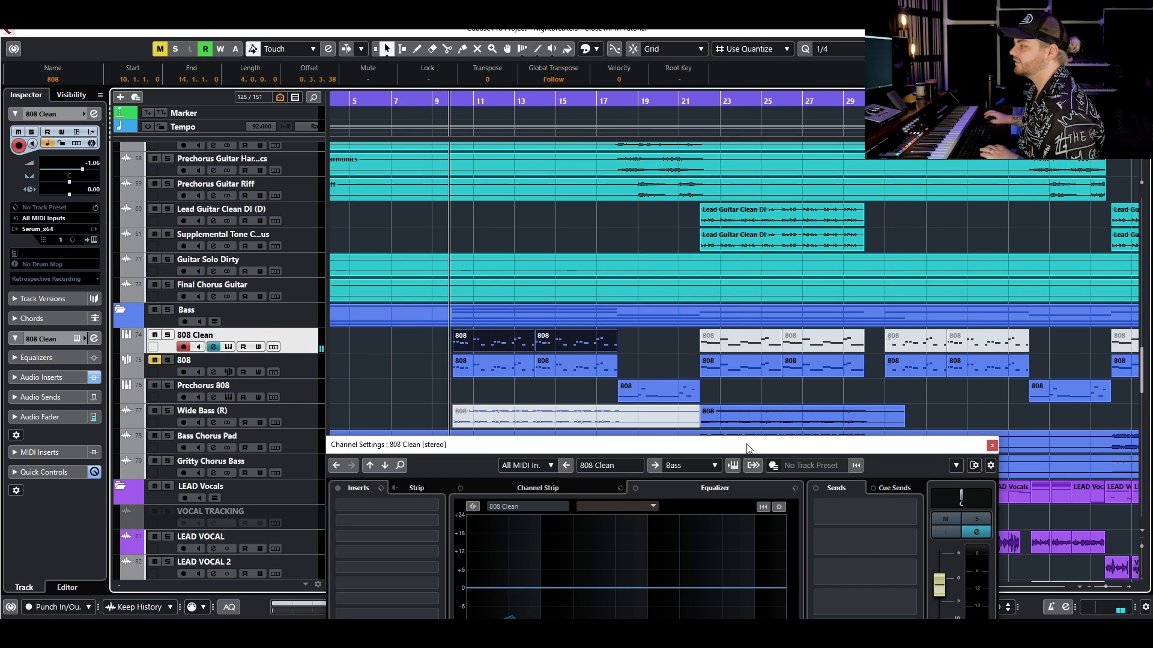
- Play the full mix with 808 Clean in place of the muted 808 track
click(738, 424)
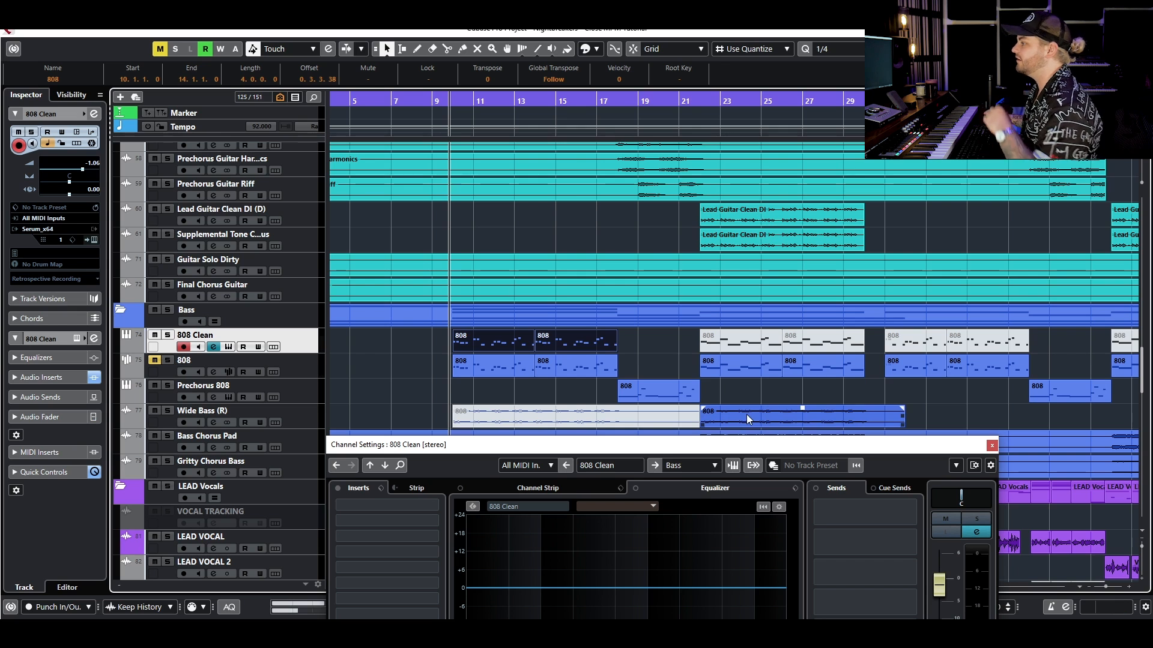
key(space)
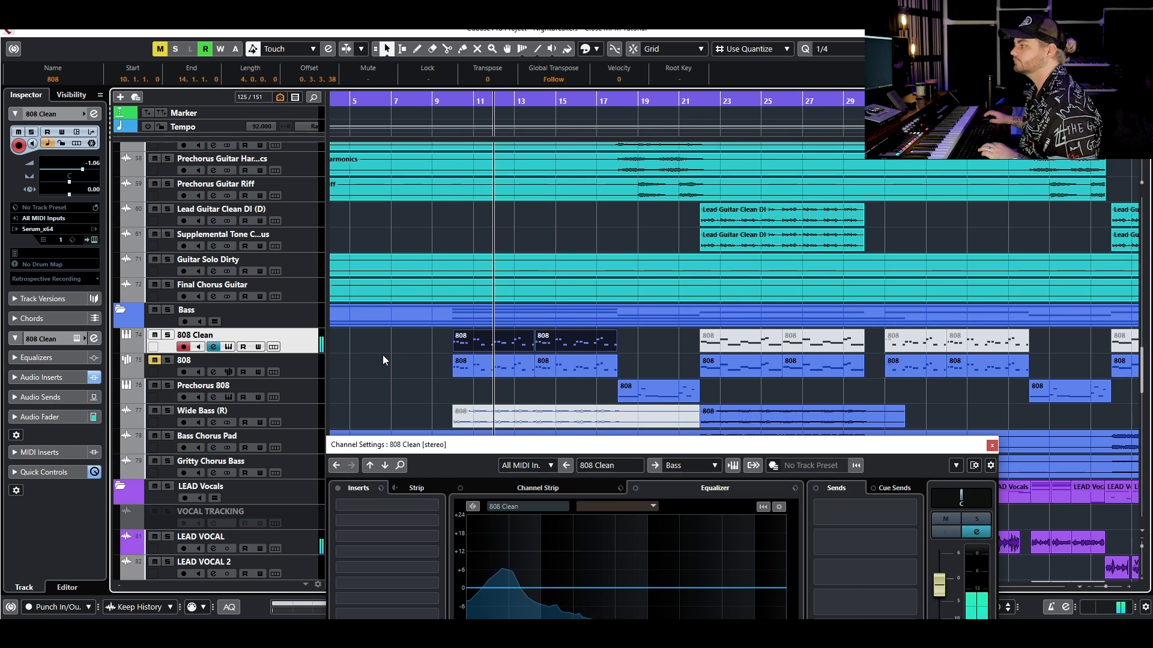
key(space)
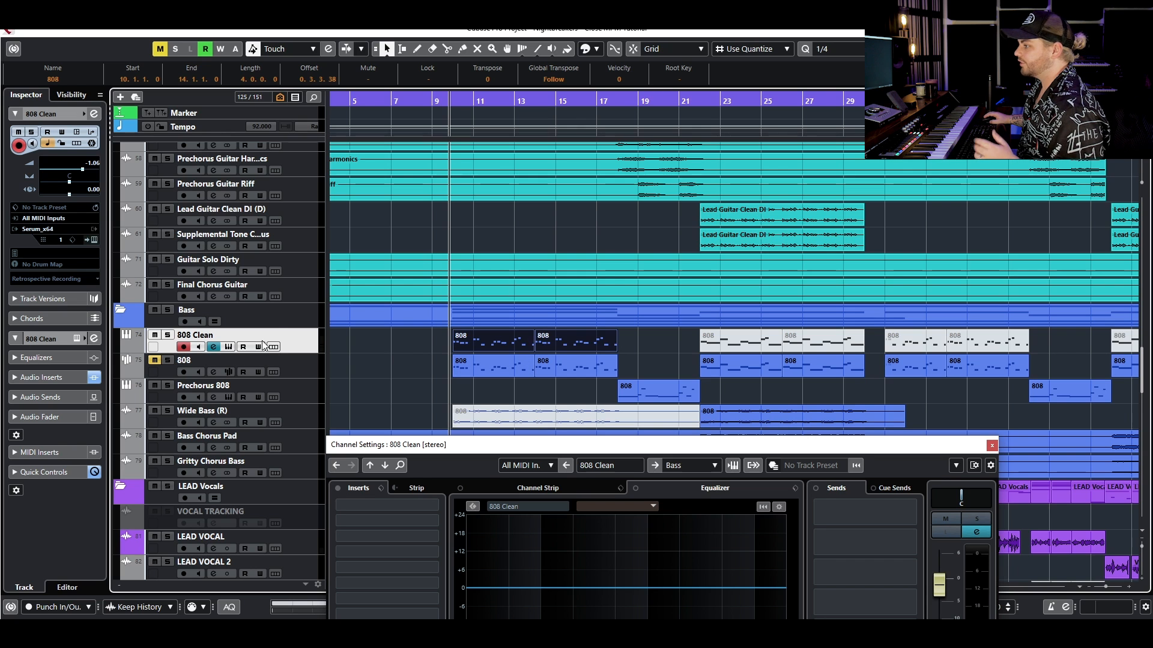
- Solo the 808 track, close the channel settings, and open its first two MIDI events together in the note editor with all notes selected
click(168, 360)
click(591, 368)
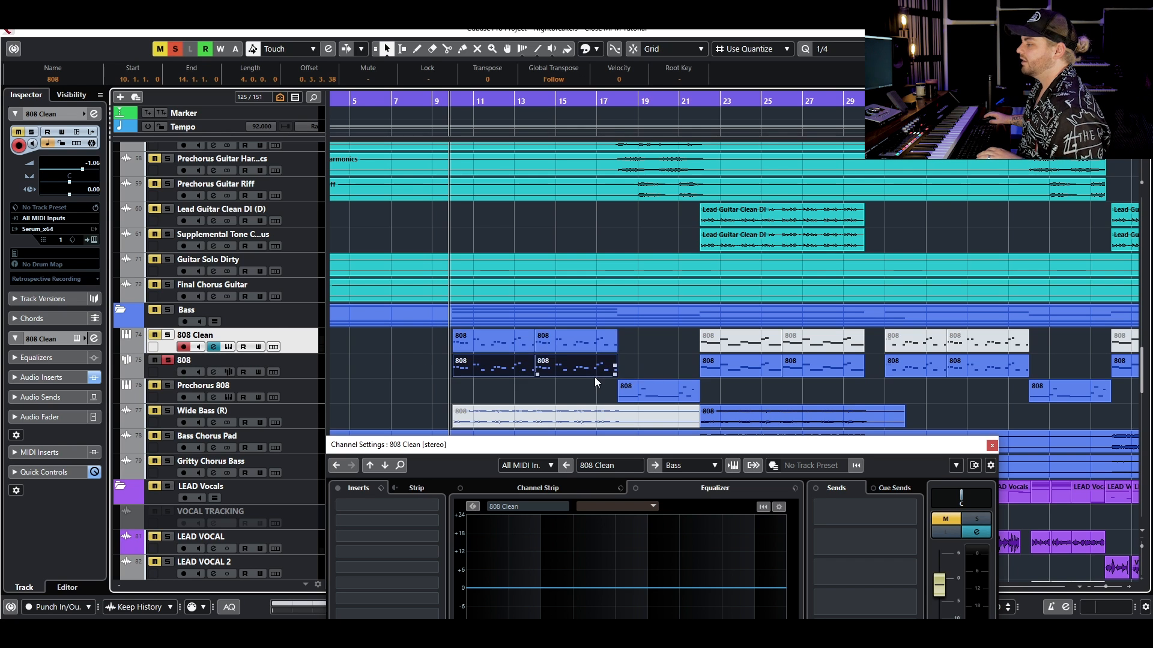
click(992, 446)
drag(635, 371, 468, 346)
click(655, 366)
double_click(511, 361)
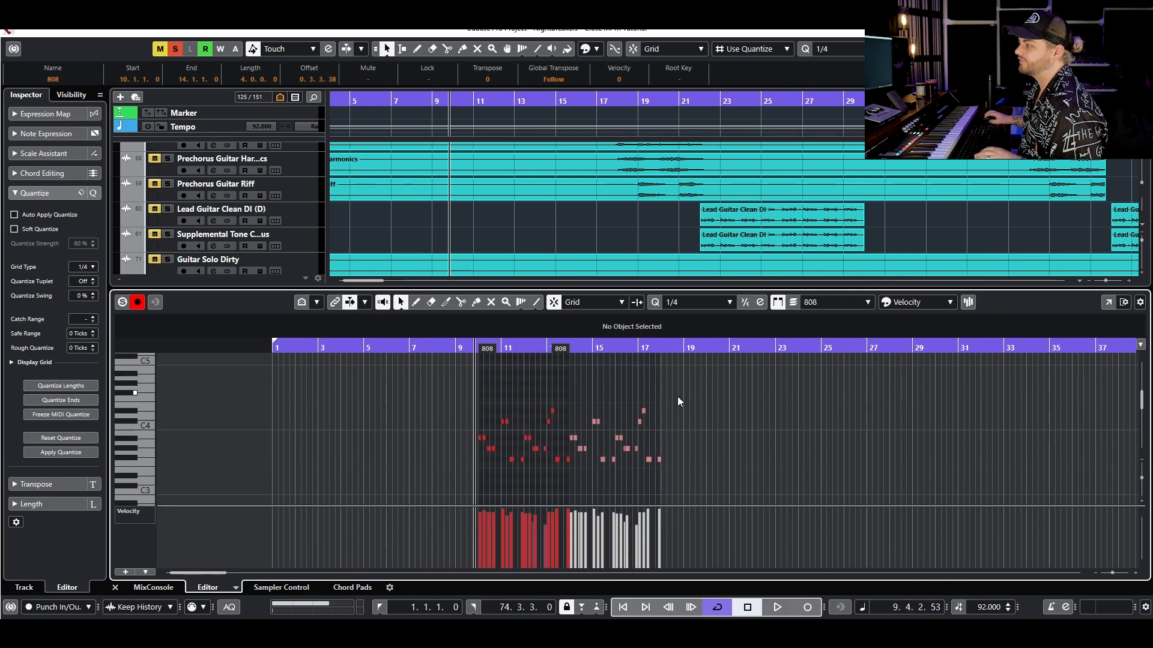
drag(677, 396, 309, 537)
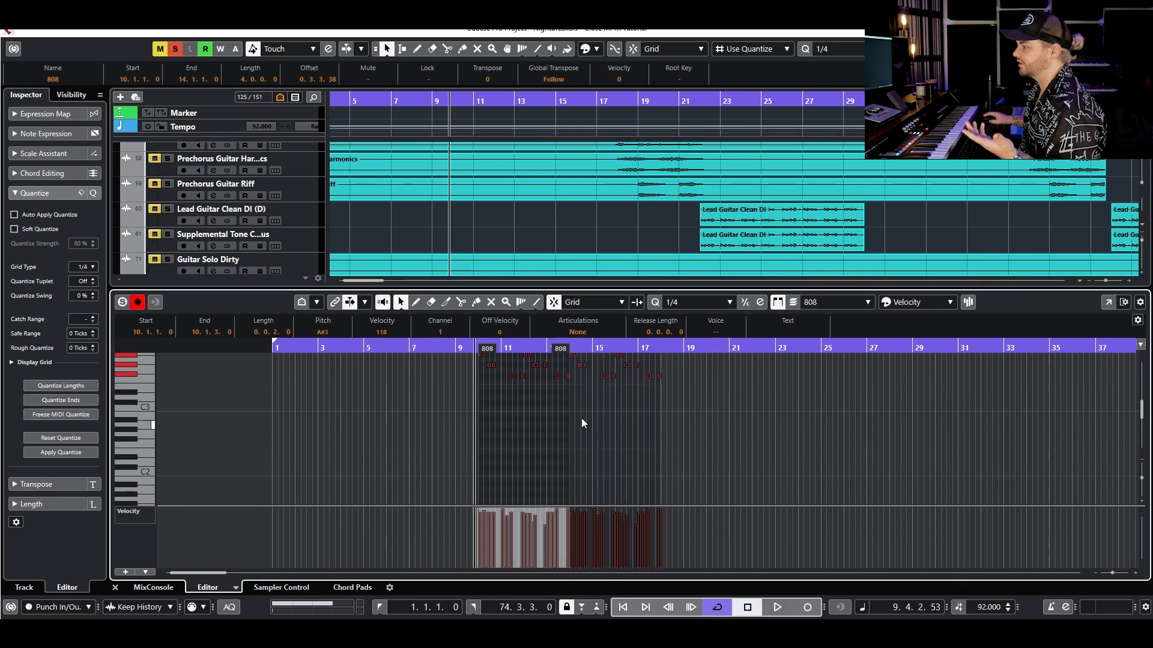
- Try transposing the selected 808 notes down, audition them, then undo the transposition and close the note editor
key(Down)
key(Down)
key(Down)
key(Down)
key(Down)
key(Down)
key(Down)
key(Down)
key(Down)
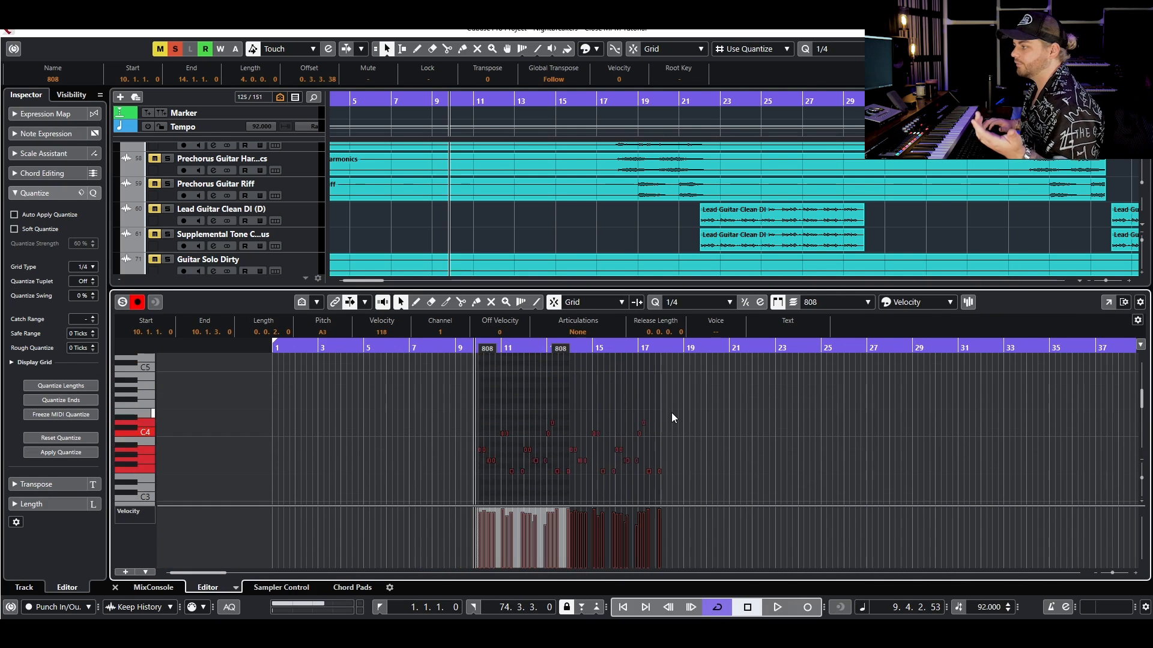
key(space)
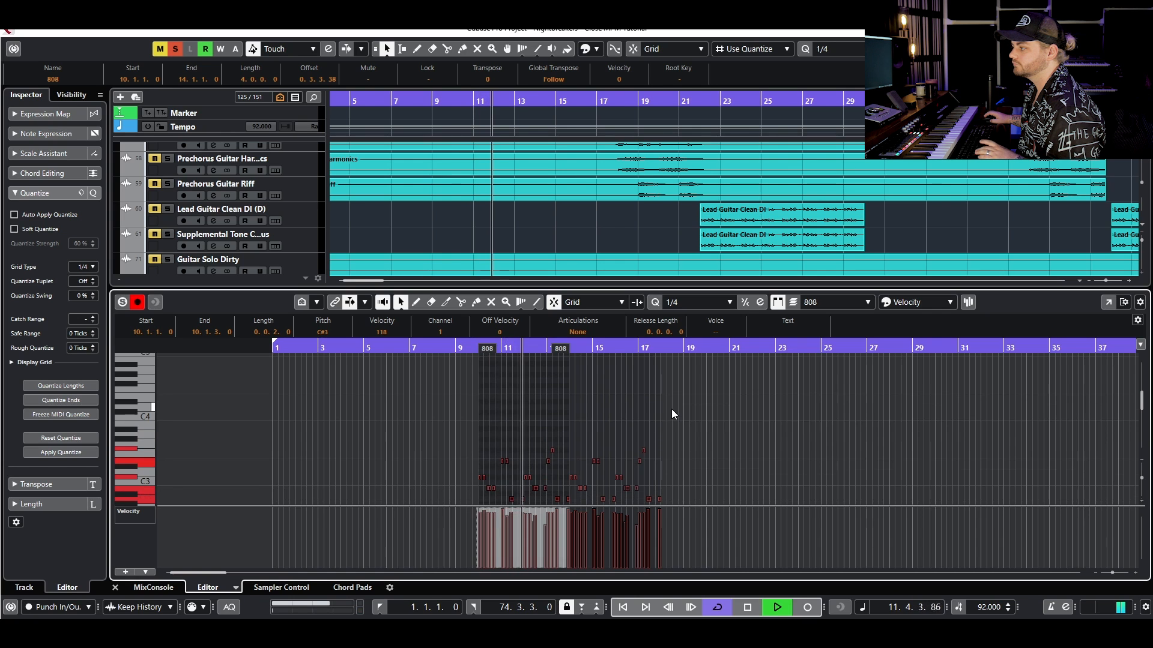
key(space)
click(672, 398)
key(ctrl+z)
key(Return)
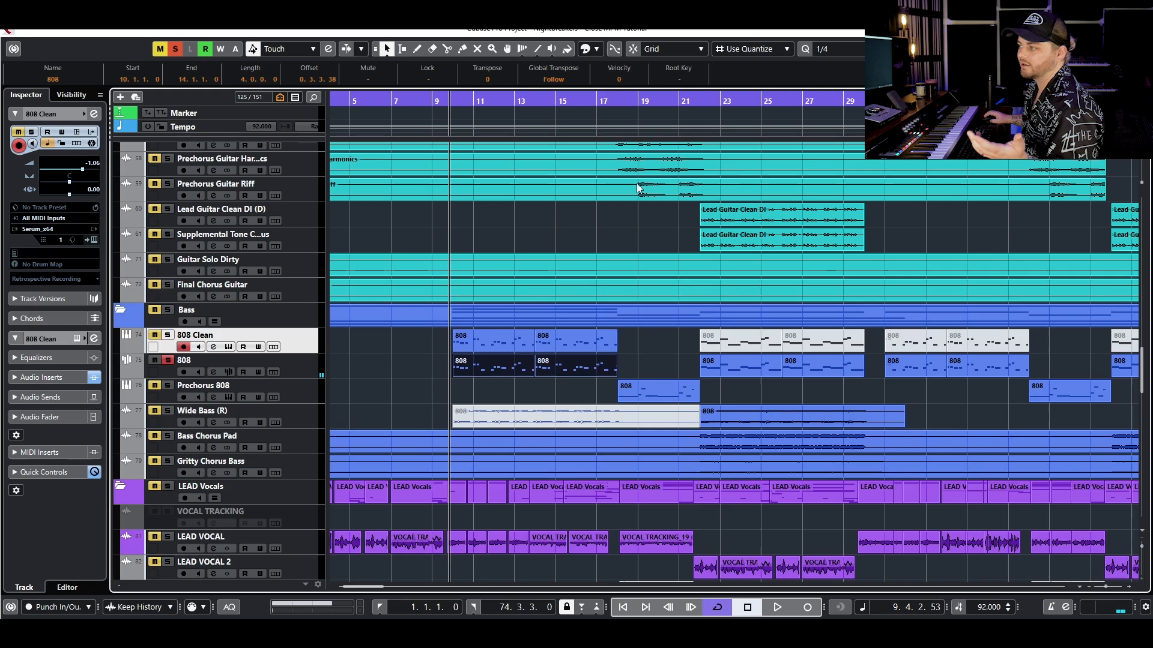
- Clear the 808 solo, mute the first two 808 Clean events again, and unmute the 808 track
click(402, 381)
click(168, 359)
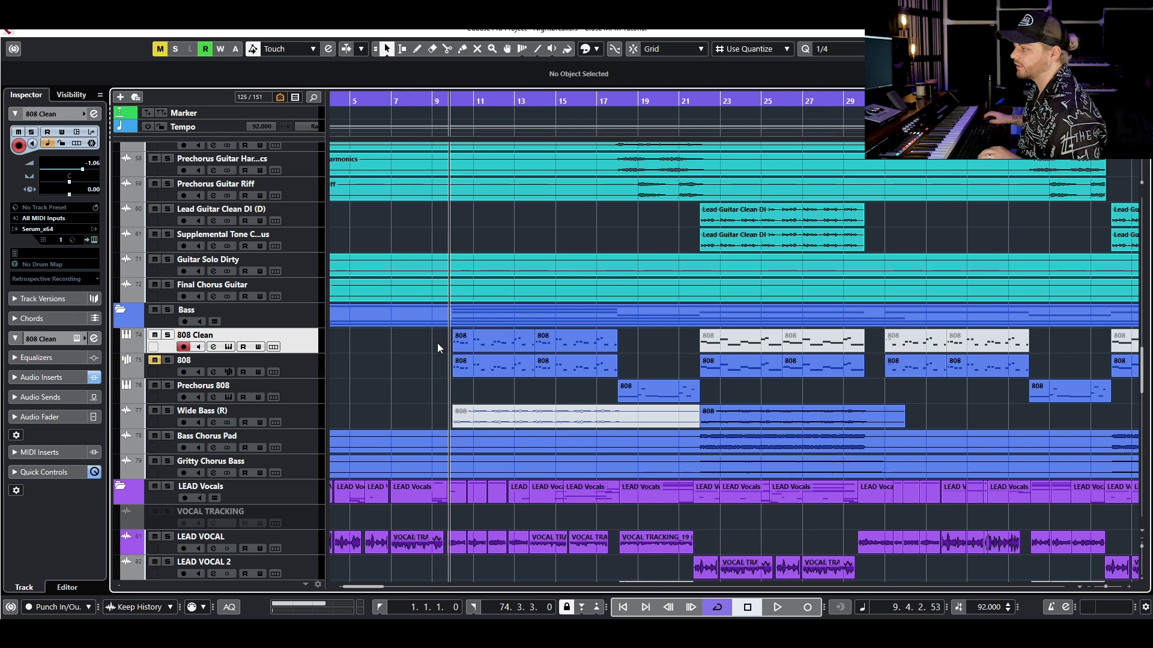
drag(558, 334, 560, 335)
key(shift+m)
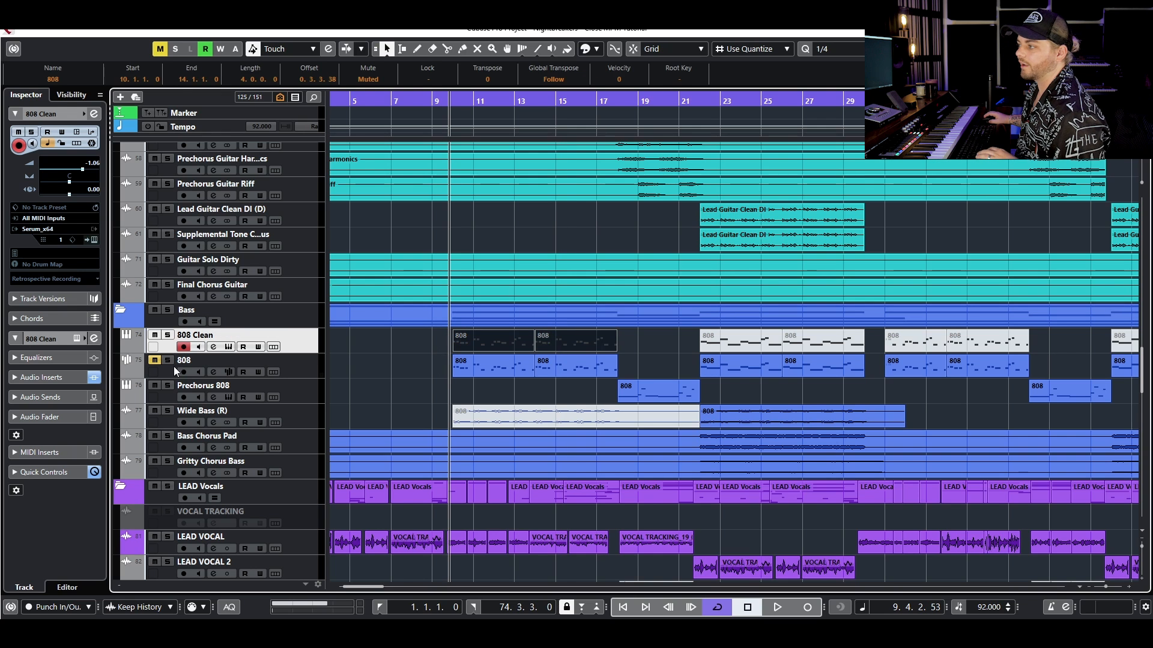
click(155, 360)
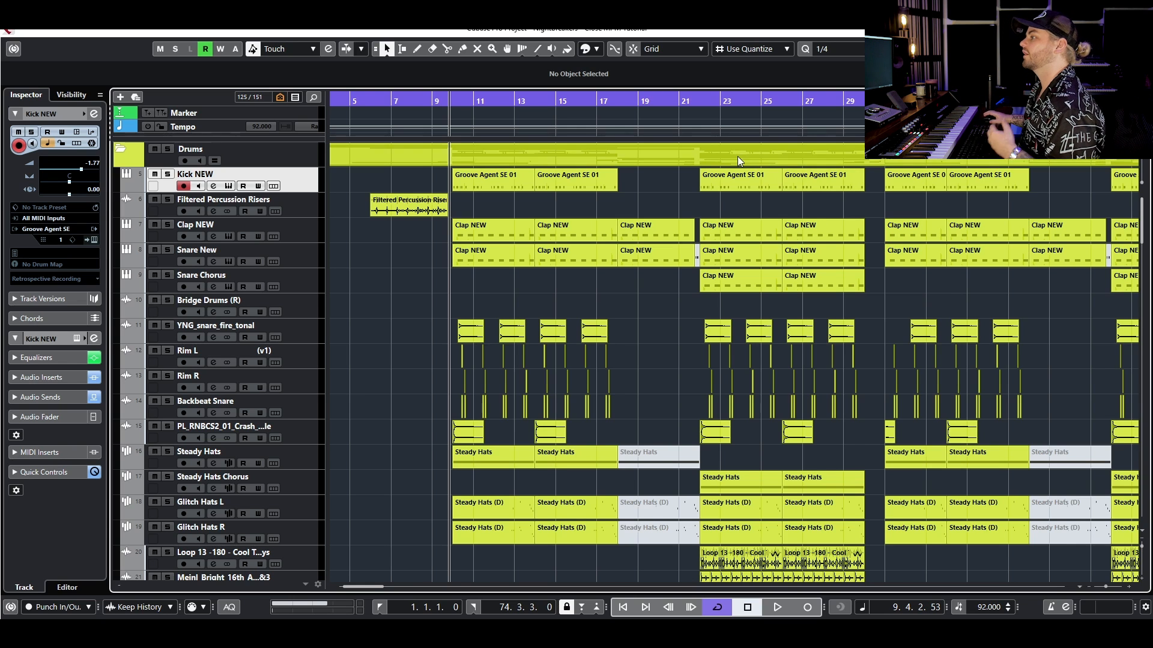
- Open the Groove Agent SE instrument of the Kick NEW track and audition the kick in solo
click(230, 184)
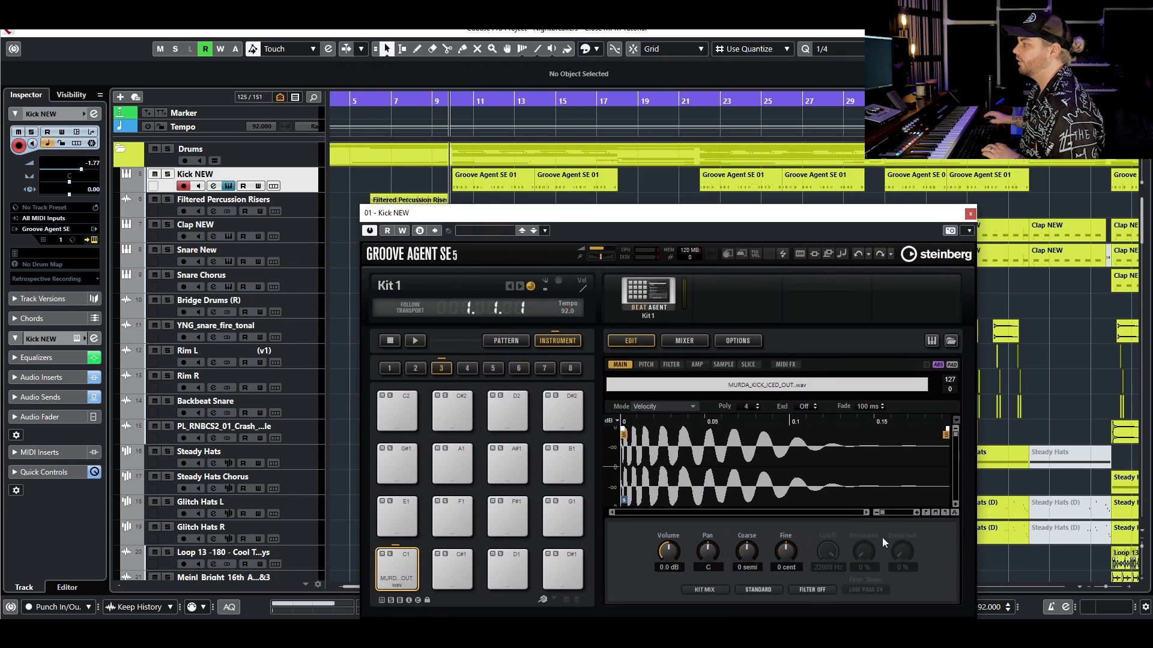
key(s)
key(space)
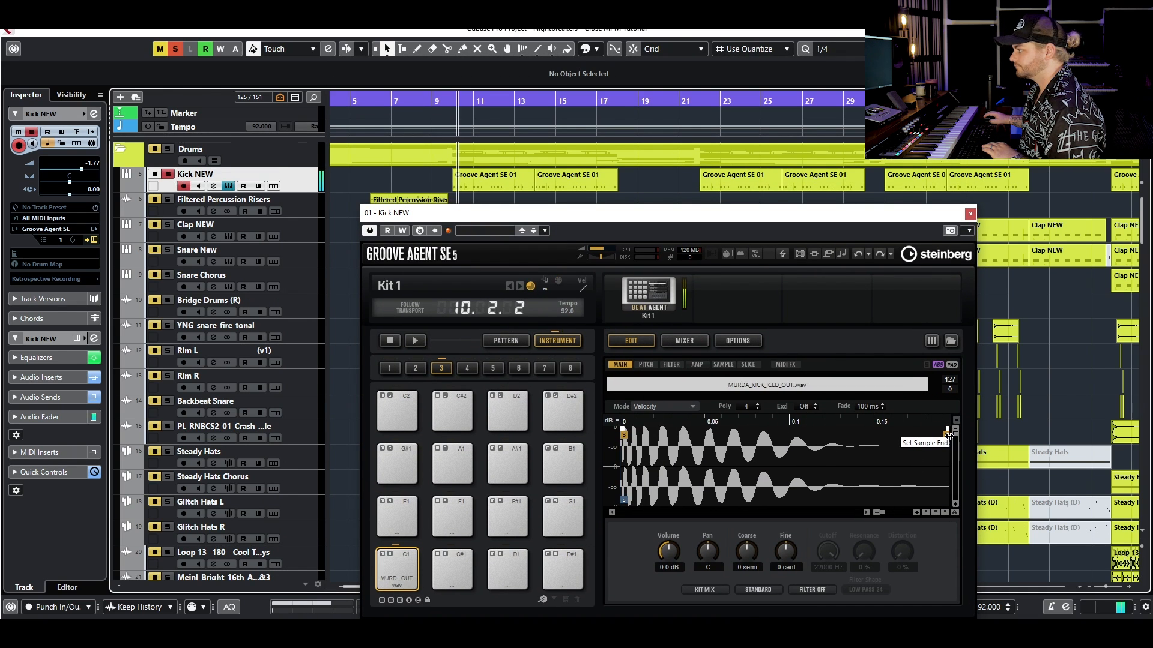
key(space)
- Try pulling the kick sample's end in to about 0.06 s and out to about 0.1 s, auditioning it soloed and in the mix
drag(948, 435, 725, 429)
drag(800, 436, 733, 437)
key(space)
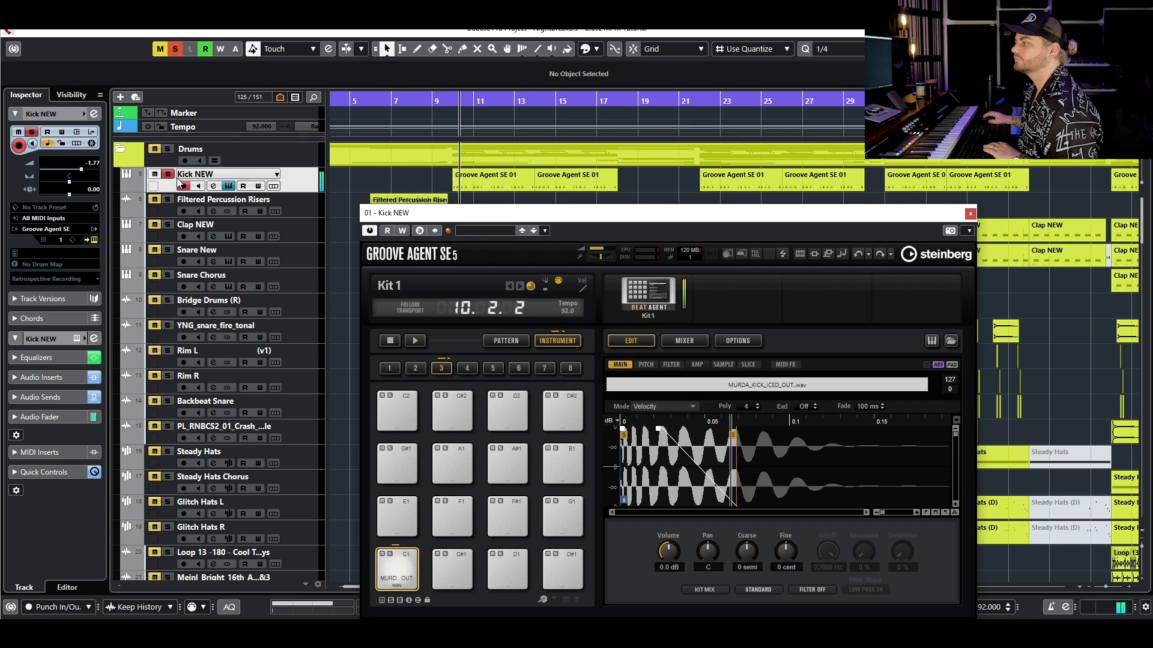
drag(734, 436, 790, 435)
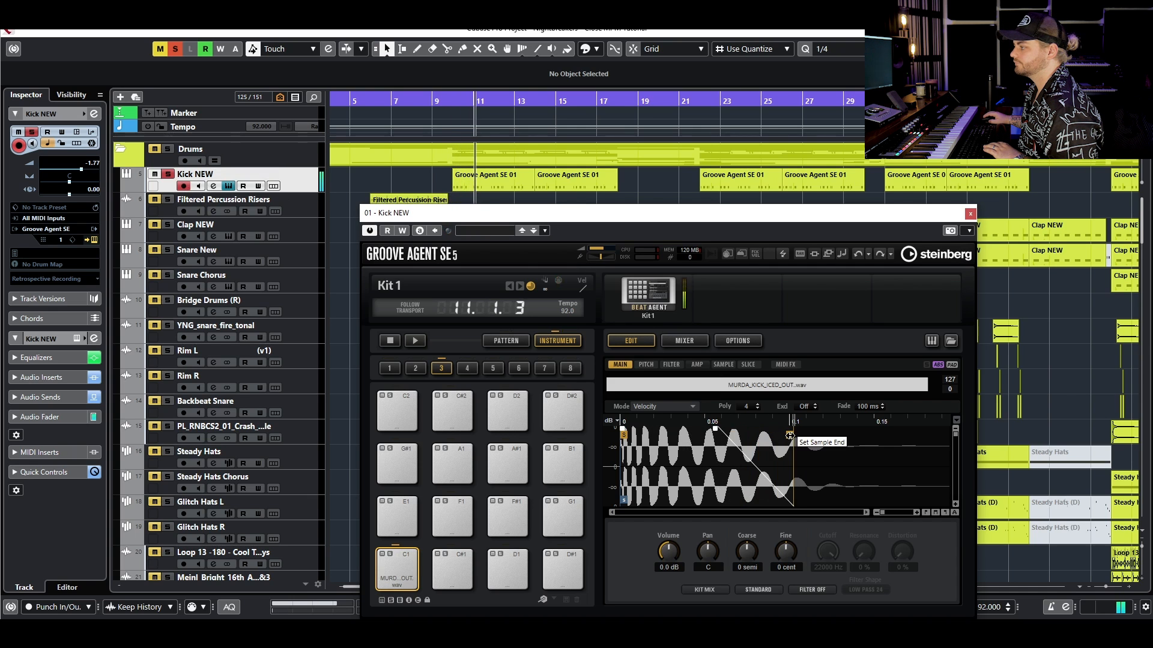
key(s)
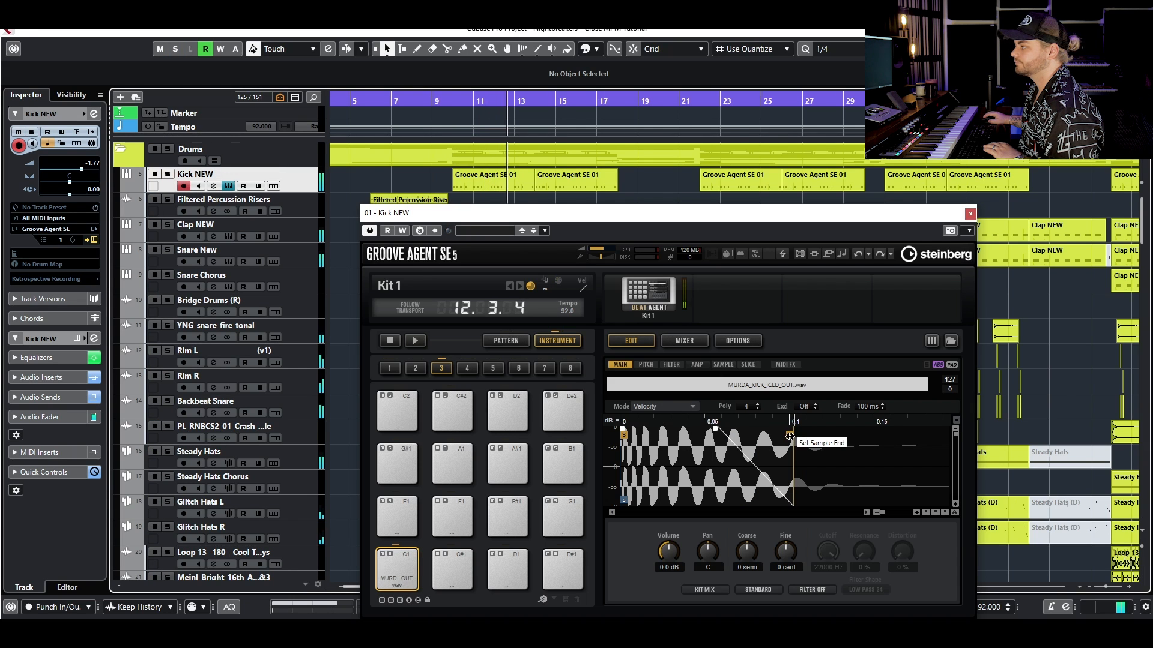
- Move the kick sample's end back to its full length, stop playback, and close Groove Agent SE
drag(790, 435, 946, 436)
key(space)
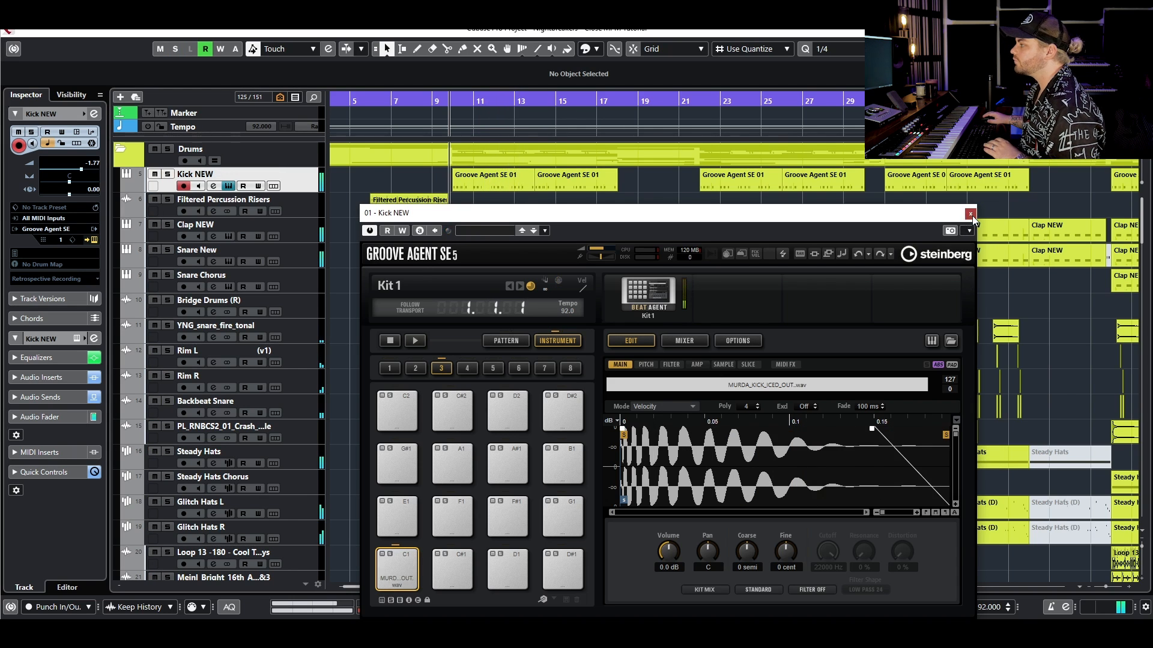
click(970, 214)
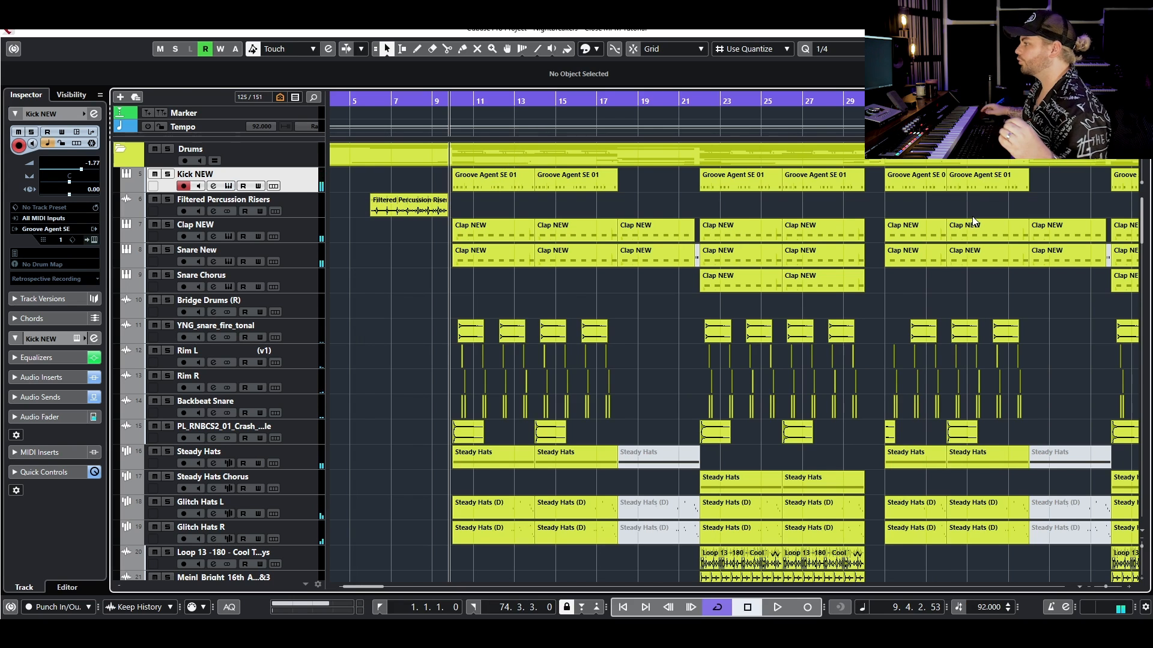
- Solo Kick NEW and add EnvelopeShaper to the insert slot below RBass Stereo, with its release at 20 dB
click(172, 175)
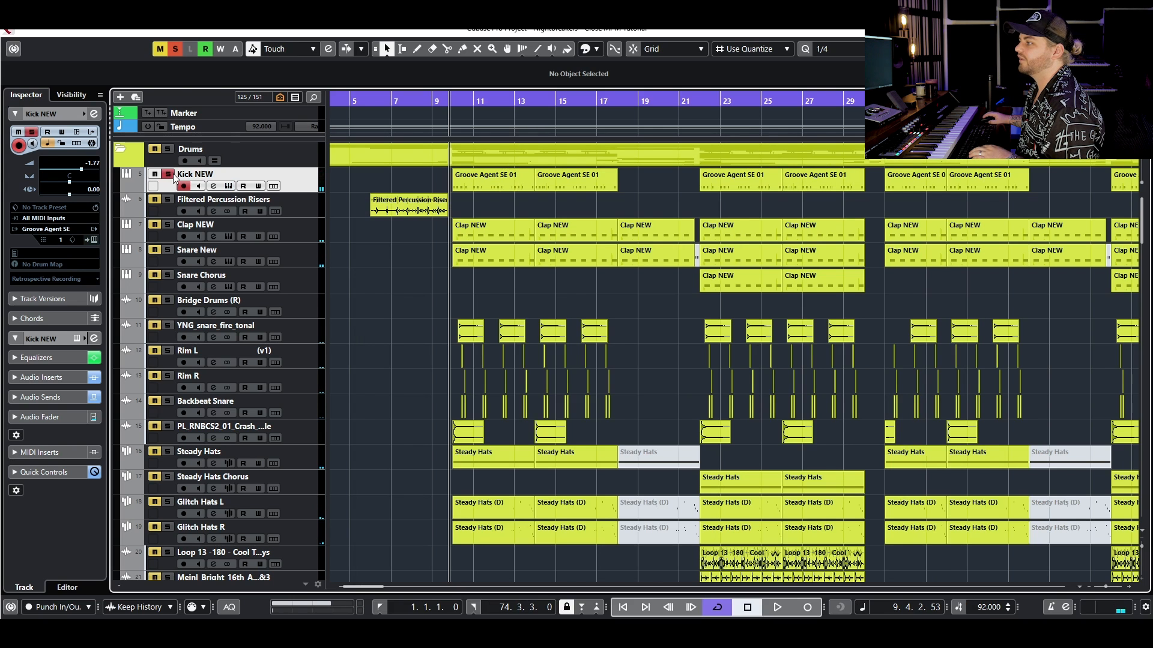
click(214, 186)
click(400, 414)
text(envelope)
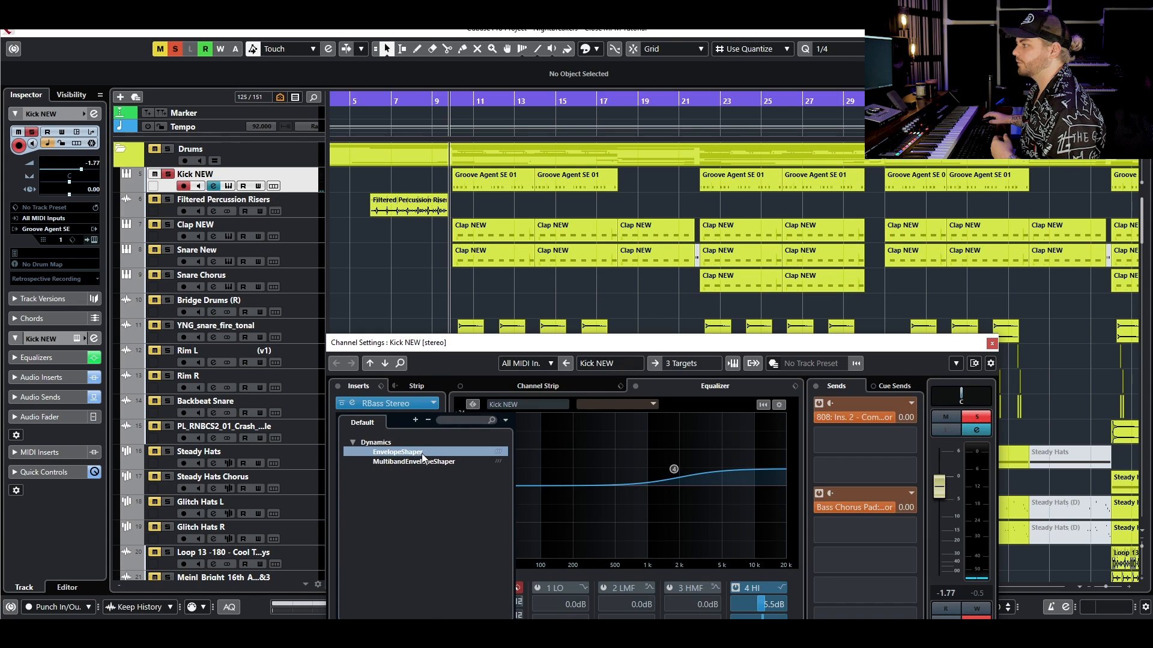
click(397, 452)
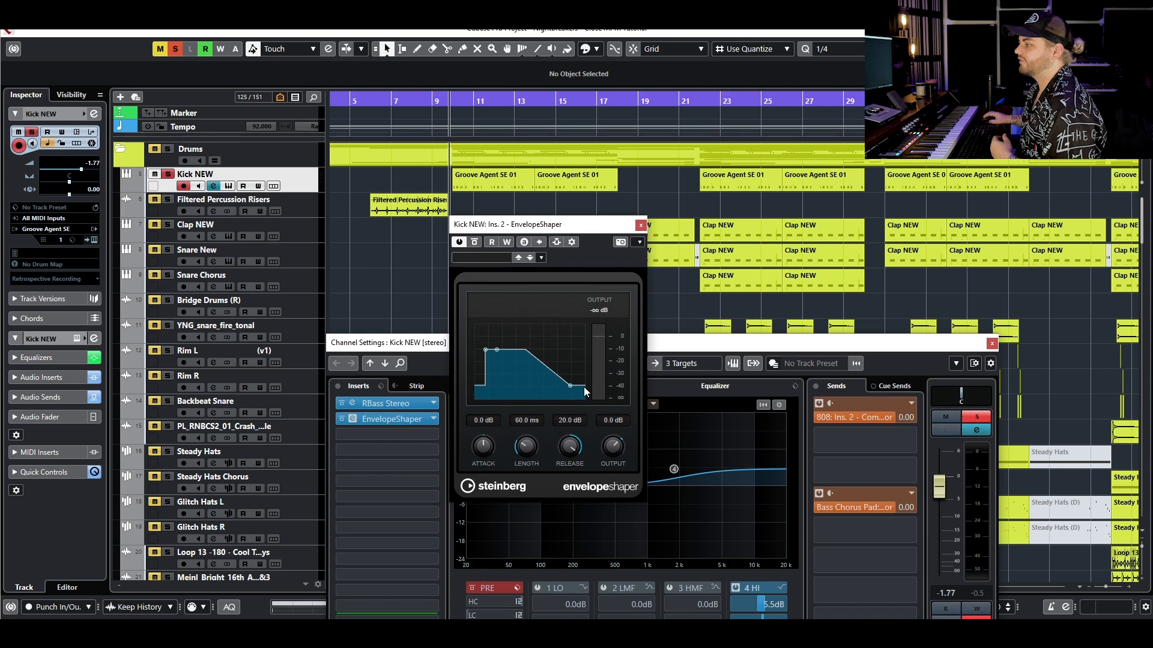
- Lower the EnvelopeShaper output to about -7 dB while auditioning the kick, and clear its solo to hear the full mix
drag(613, 446, 613, 463)
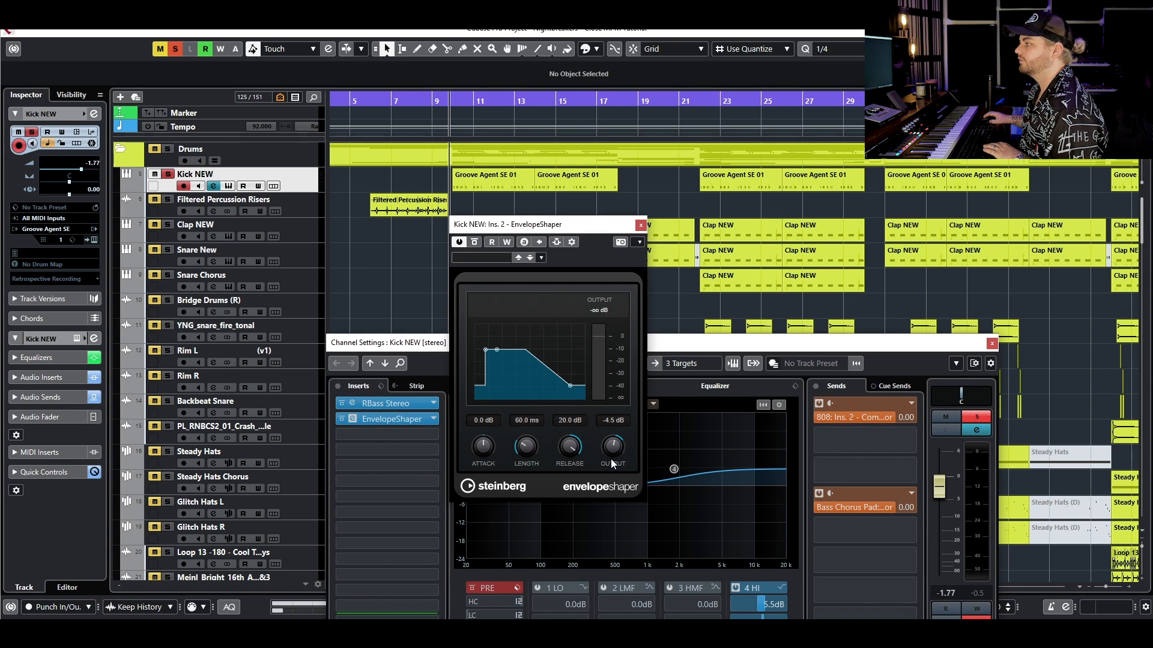
key(space)
mouse_move(612, 447)
mouse_down()
mouse_move(606, 465)
mouse_move(608, 452)
mouse_up()
click(168, 174)
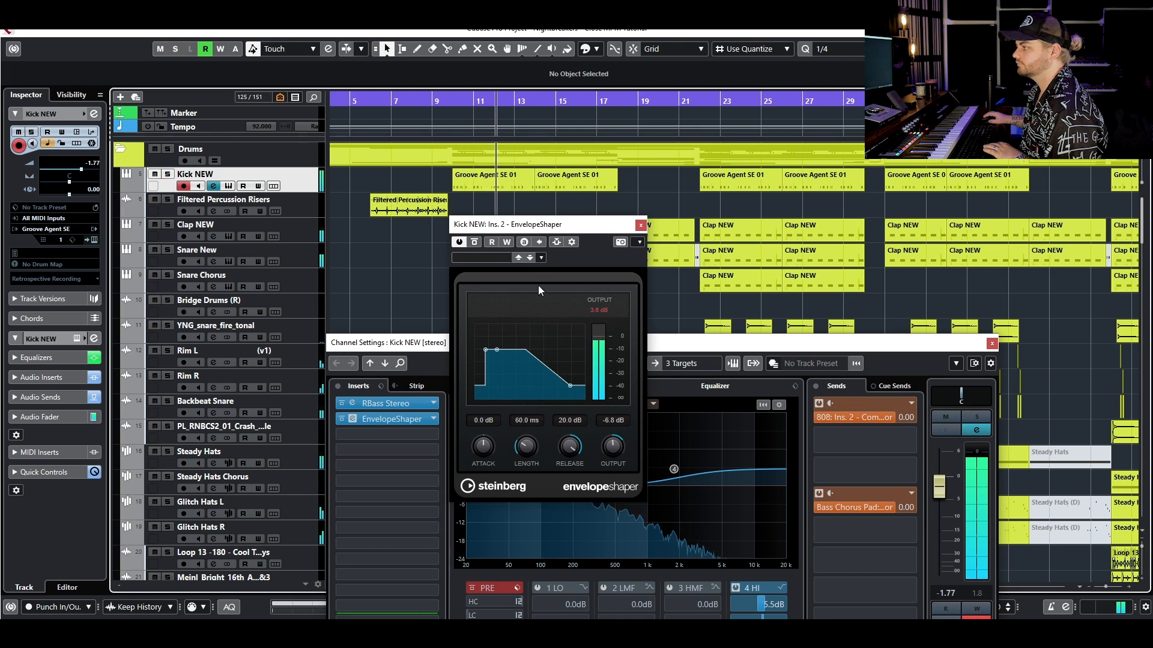
- Stop playback, remove EnvelopeShaper from the Kick NEW inserts, and close the kick's channel settings
key(space)
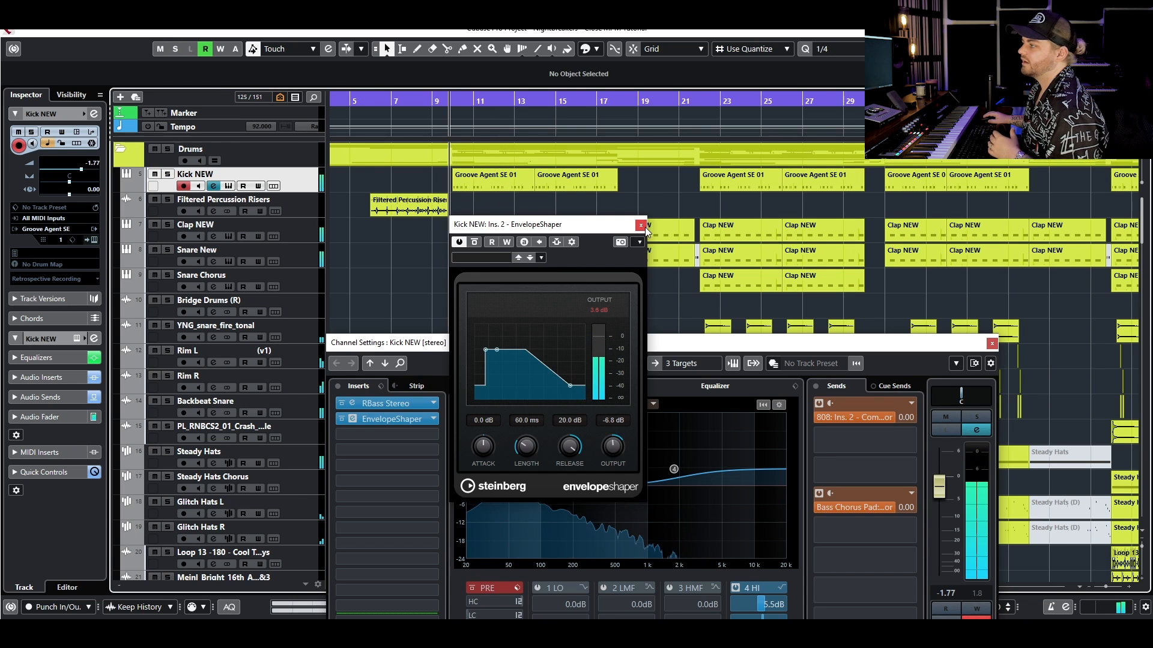
click(641, 226)
drag(365, 421, 1101, 347)
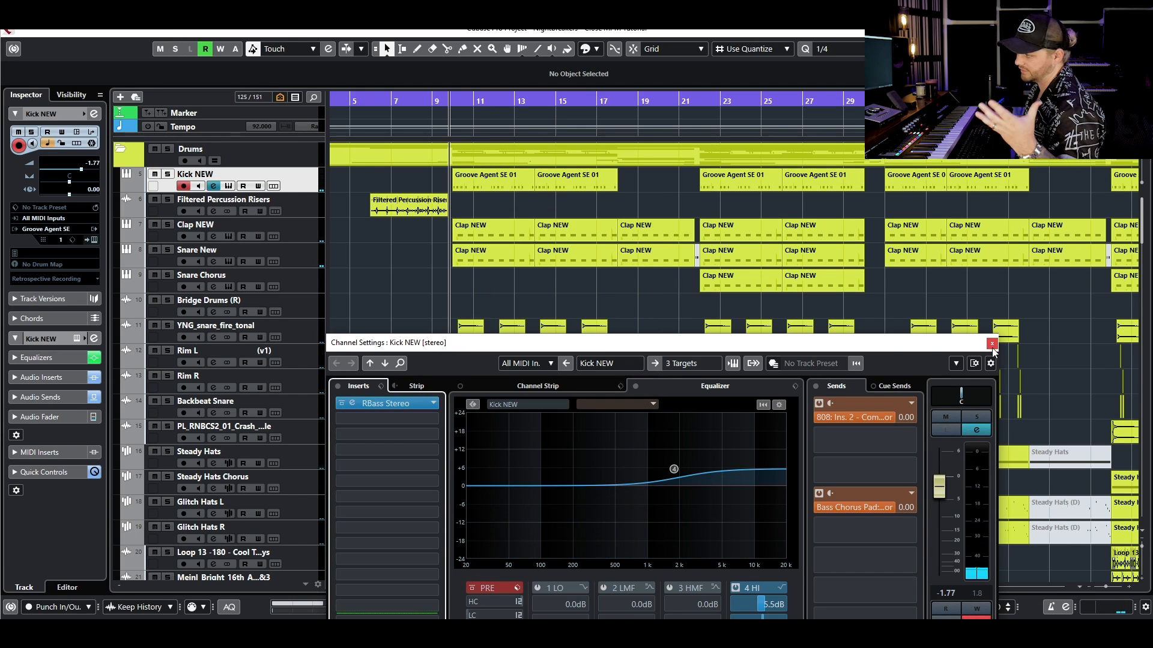
click(991, 344)
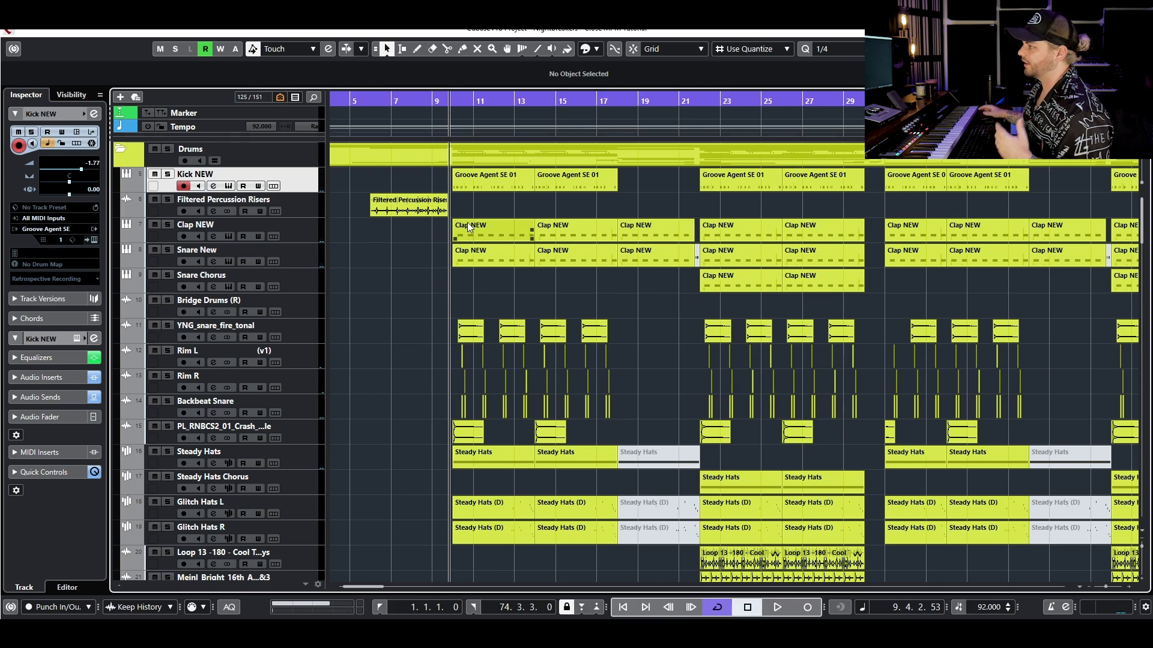
- Unmute the first two 808 Clean parts, mute the 808 track, and audition 808 Clean with its Serum instrument open
scroll(456, 222, down, 10)
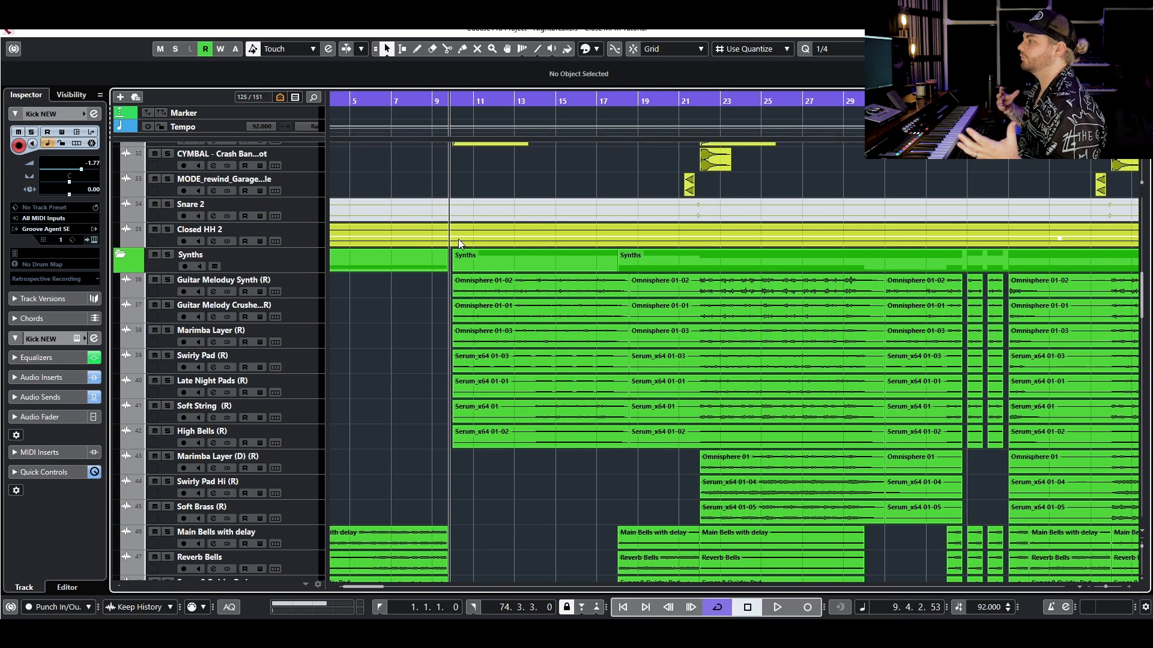
scroll(459, 239, down, 10)
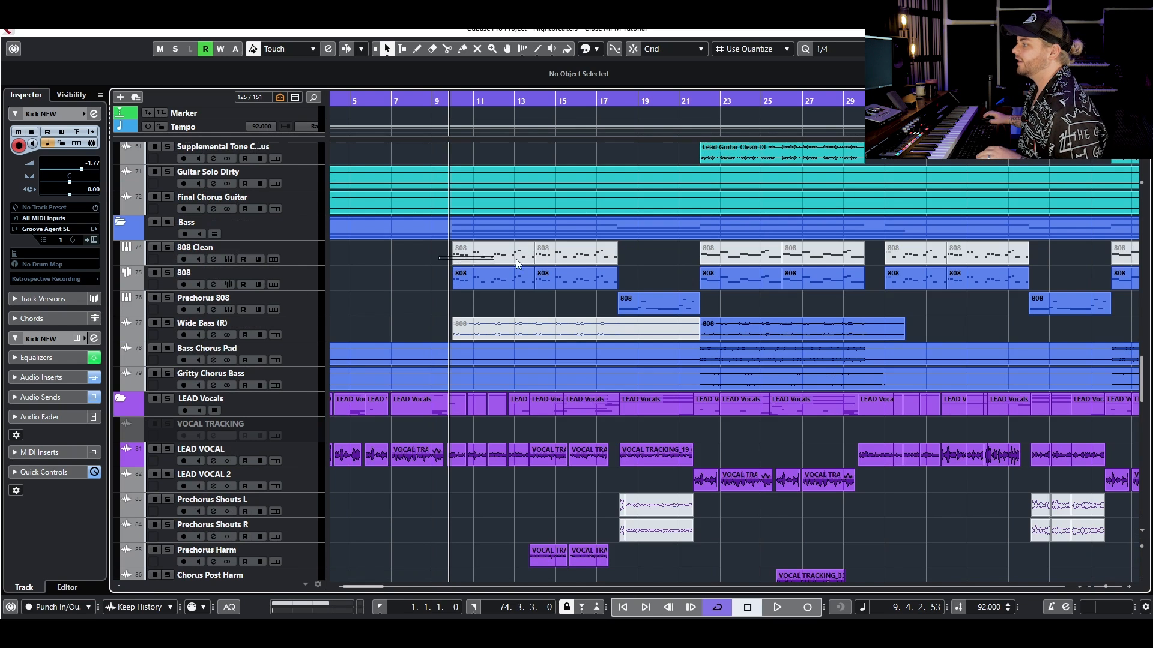
drag(516, 260, 519, 263)
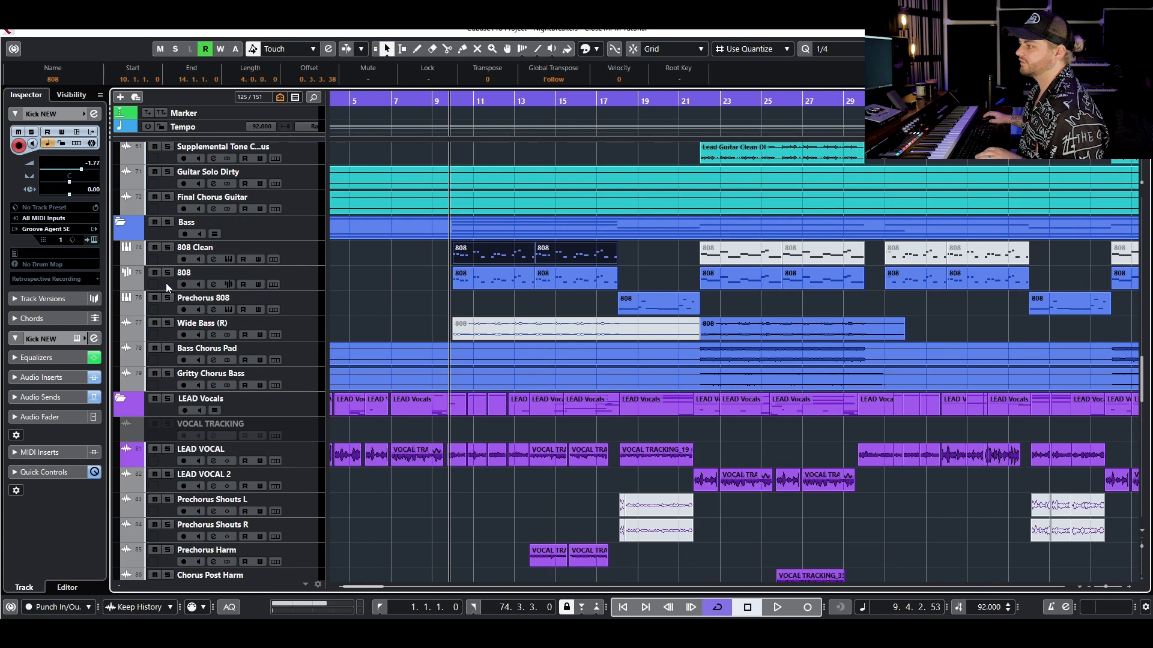
click(228, 262)
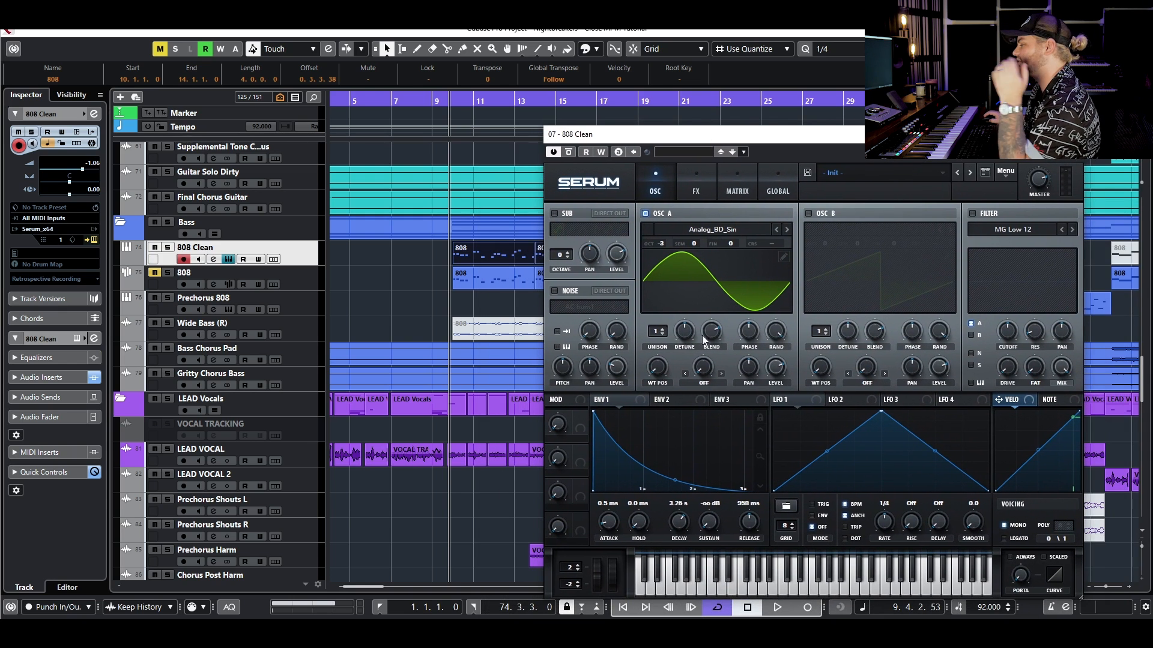
key(space)
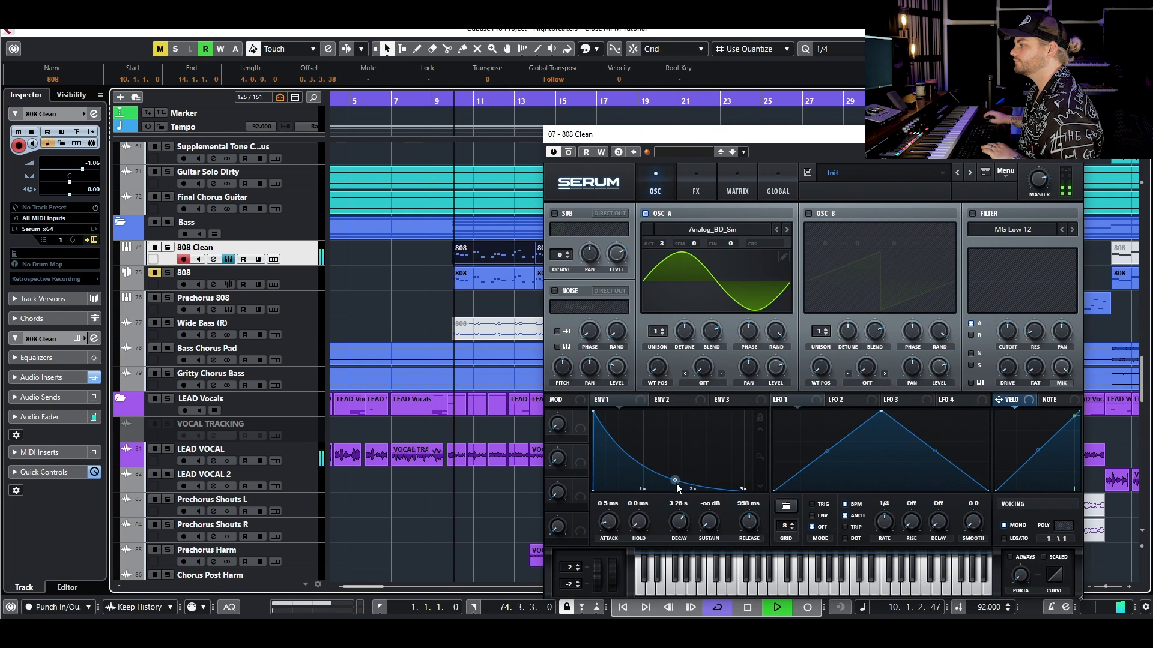
key(space)
- Reshape the ENV 1 decay curve in Serum, trying a 4.96 s release and bringing it down to about 2.16 s
drag(674, 480, 704, 451)
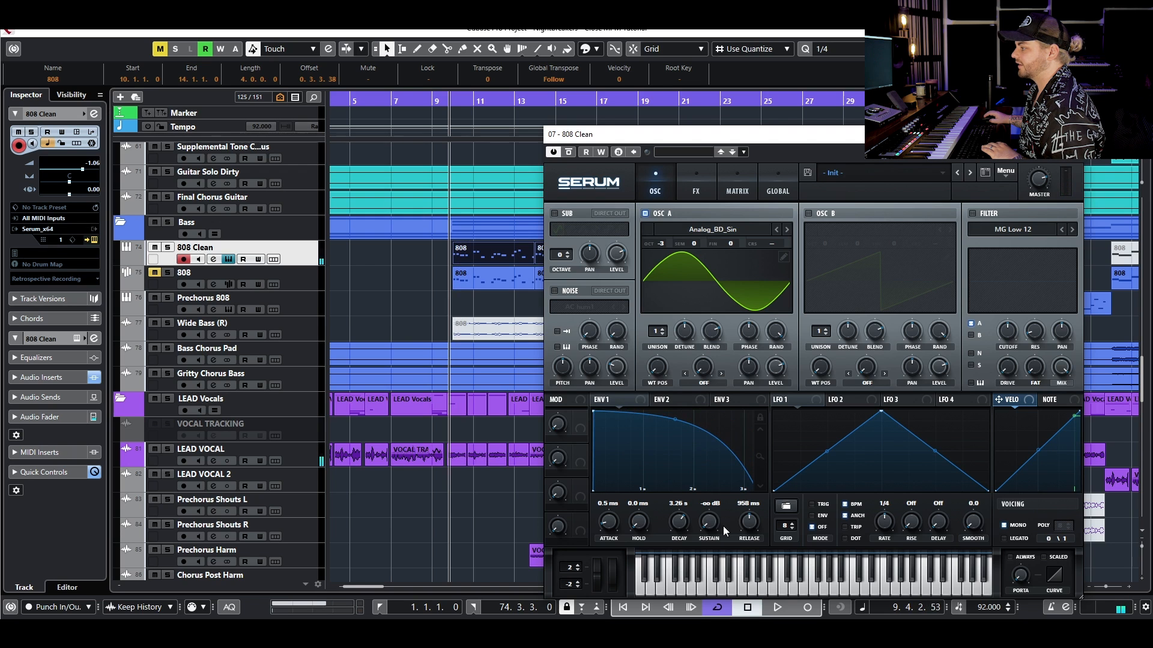
drag(754, 528, 760, 502)
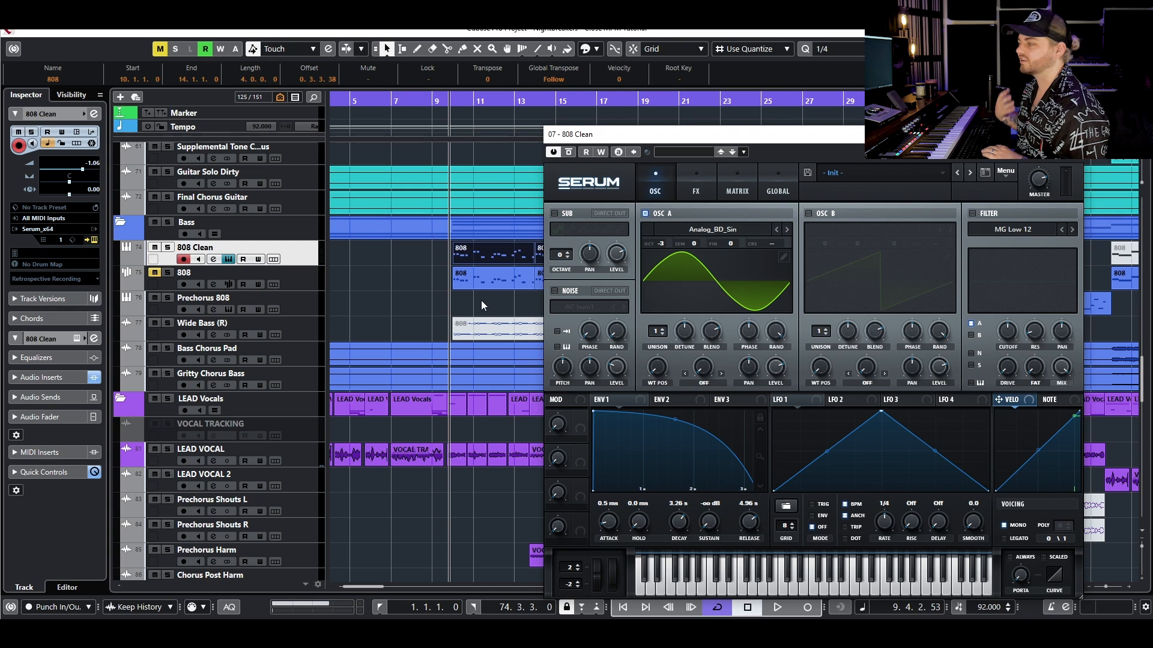
key(space)
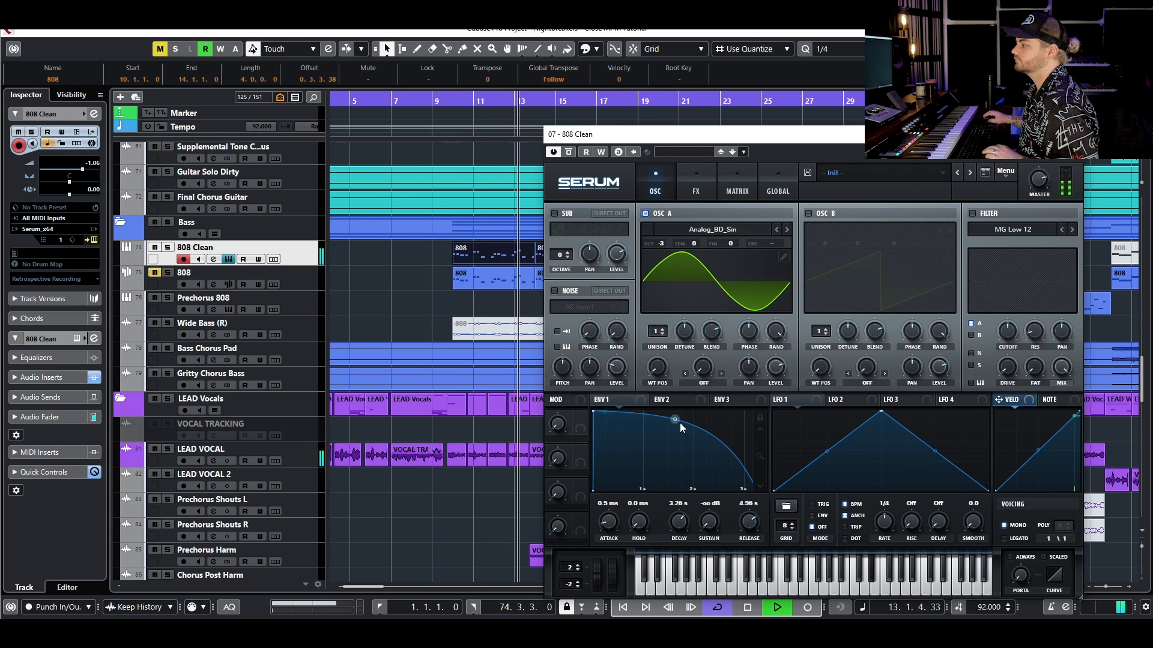
key(space)
drag(749, 520, 755, 551)
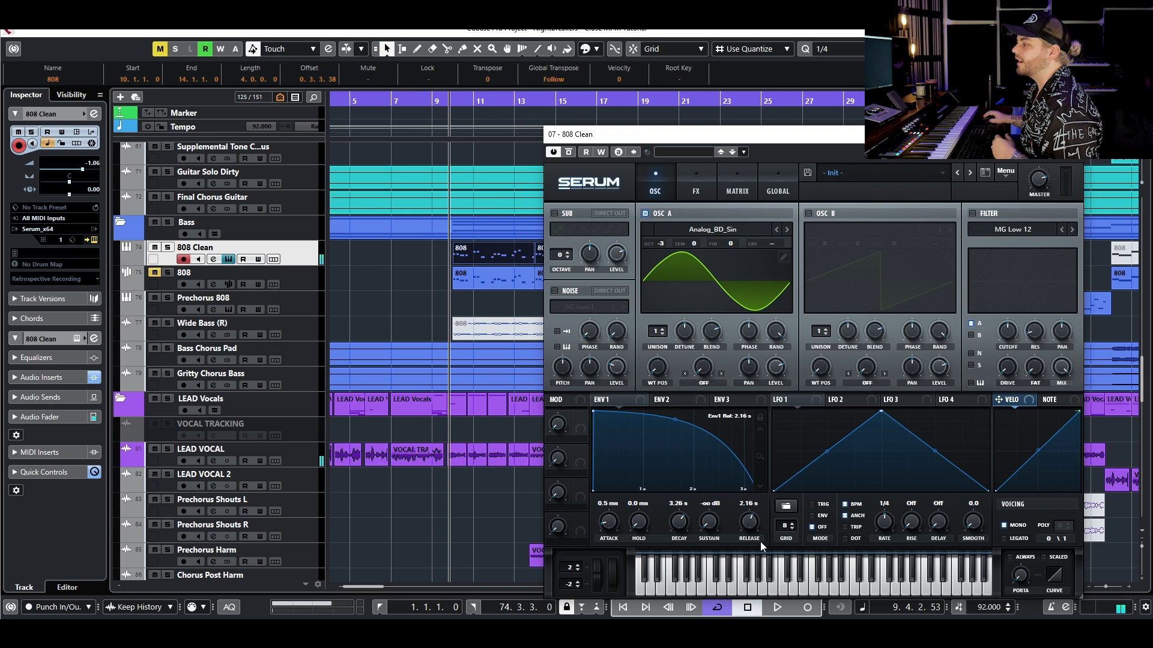
drag(673, 424, 679, 447)
- Close Serum, mute the first two 808 Clean parts again, and unmute the 808 track
click(1071, 135)
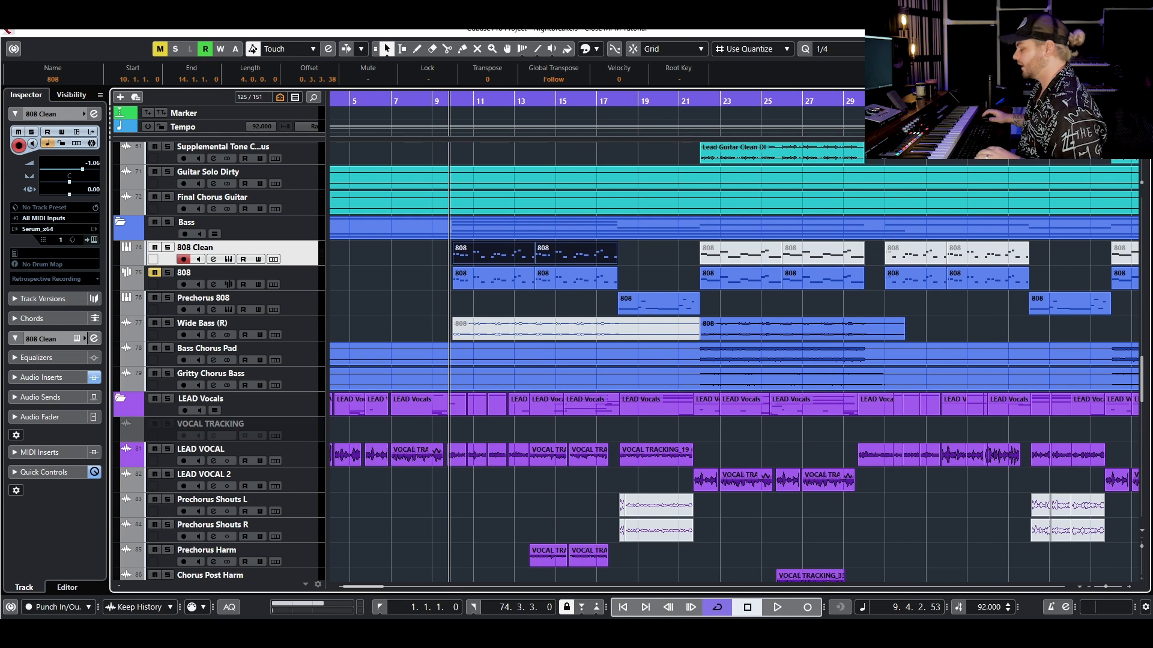
key(shift+m)
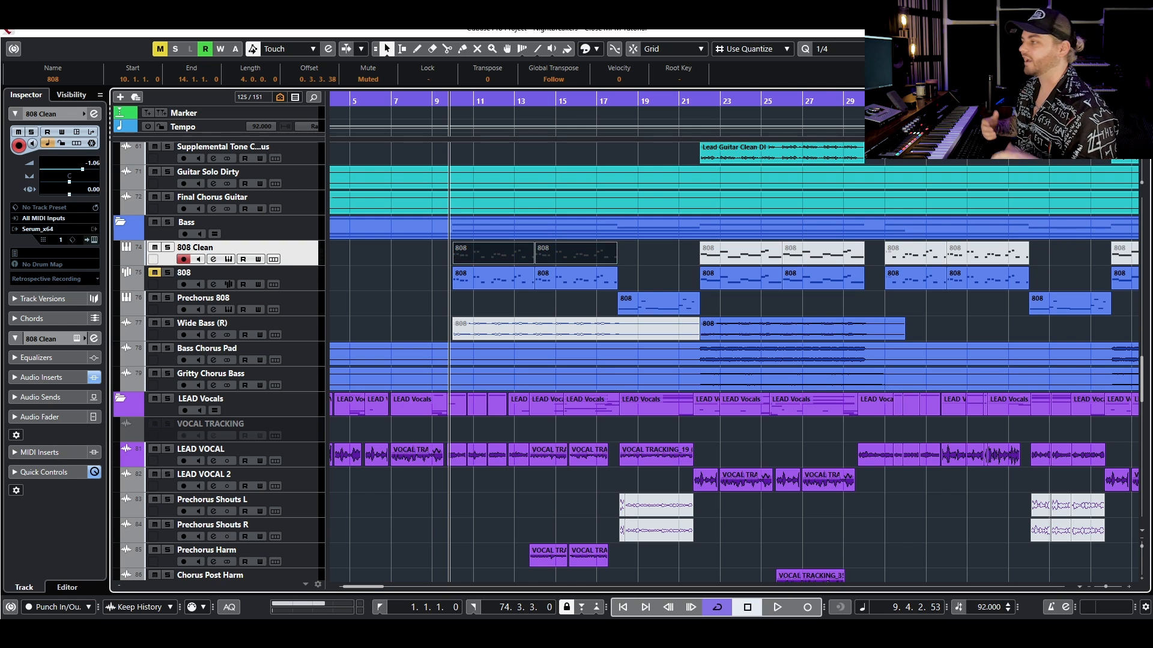
click(366, 268)
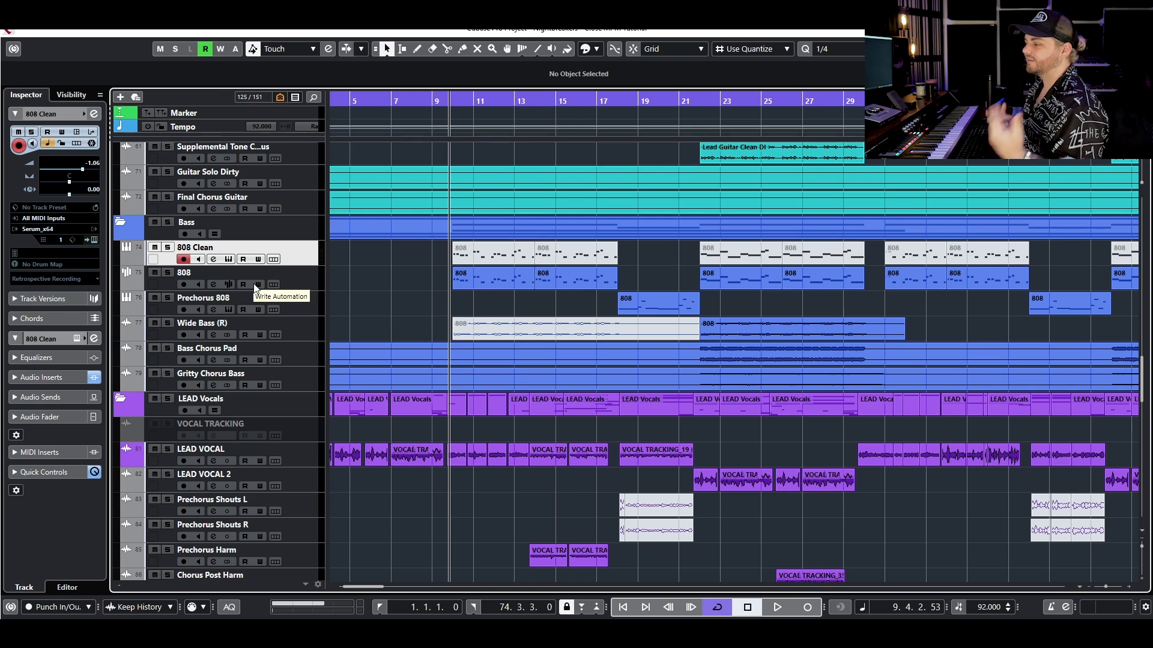
- Play Kick NEW soloed with its channel EQ open and add a low-band point at 72.2 Hz with 0.4 dB gain
click(167, 273)
scroll(355, 286, up, 15)
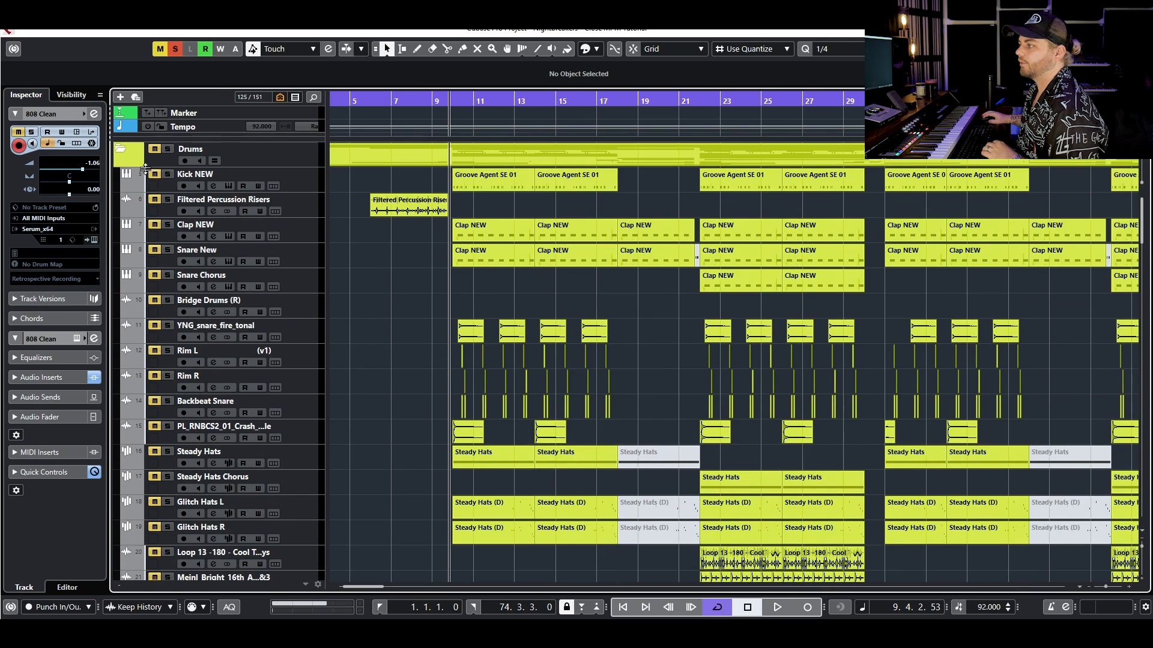
click(213, 187)
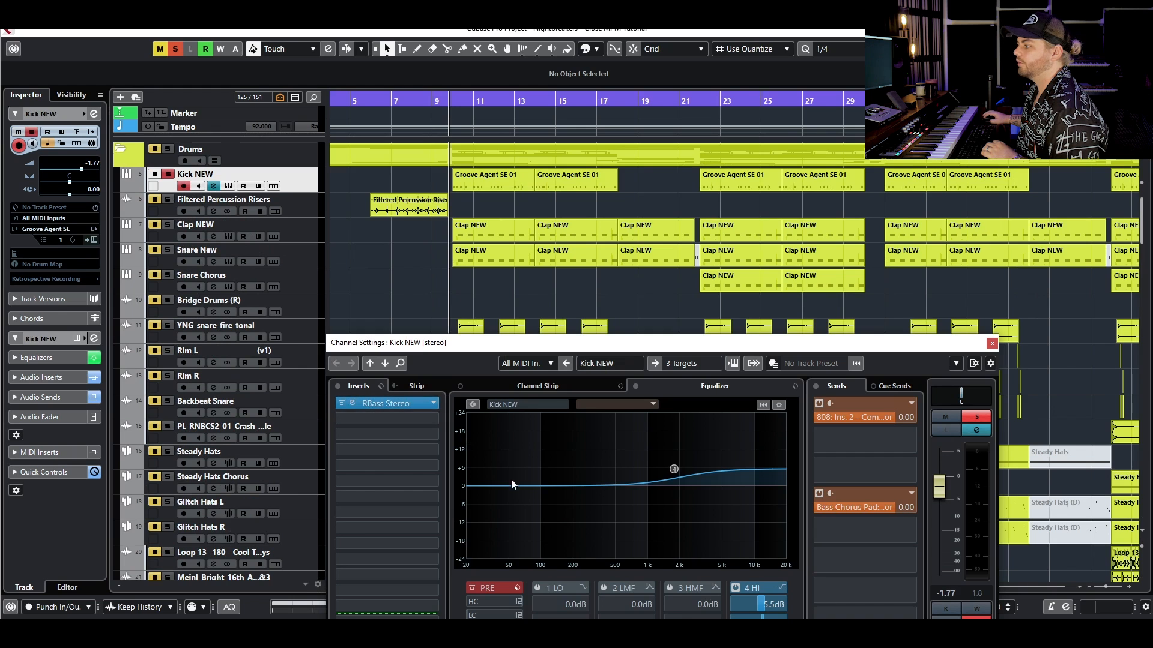
key(space)
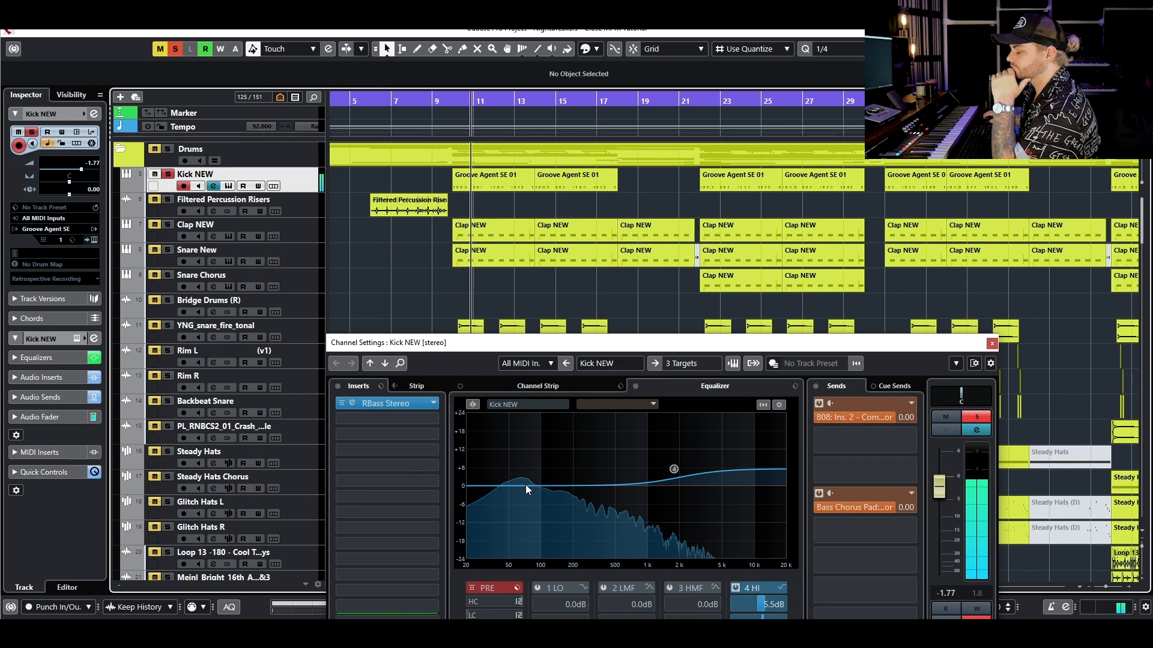
click(525, 484)
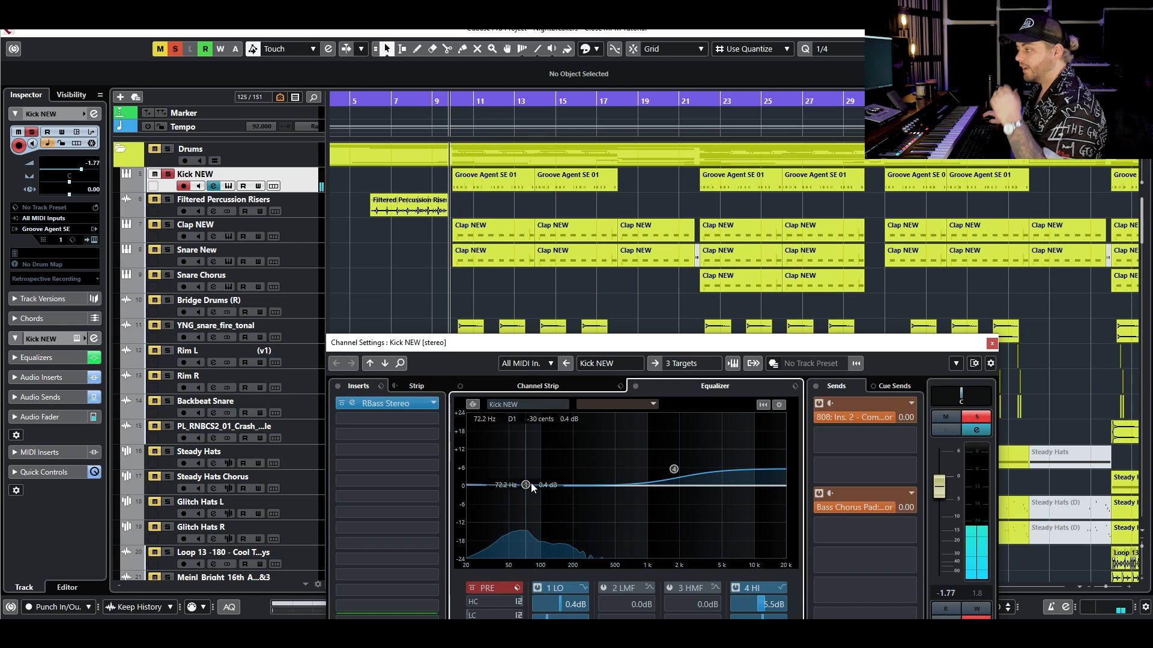
click(992, 344)
- Return to the Bass tracks, select 808 Clean, and clear all track solos
scroll(399, 333, down, 15)
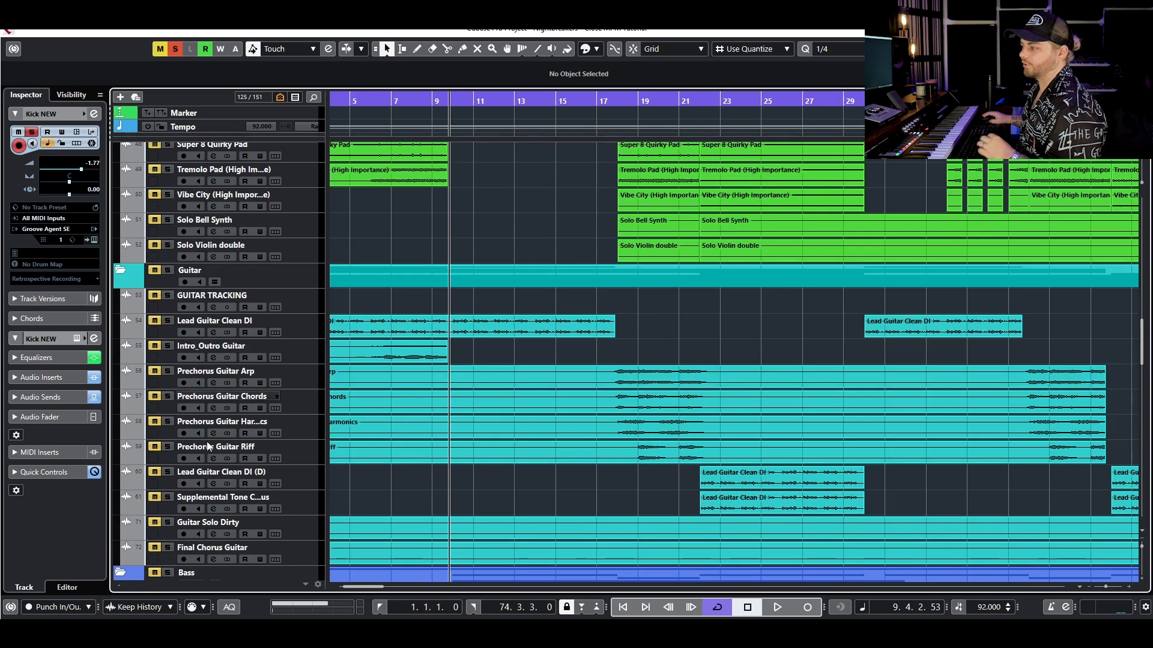
scroll(209, 447, down, 4)
click(241, 336)
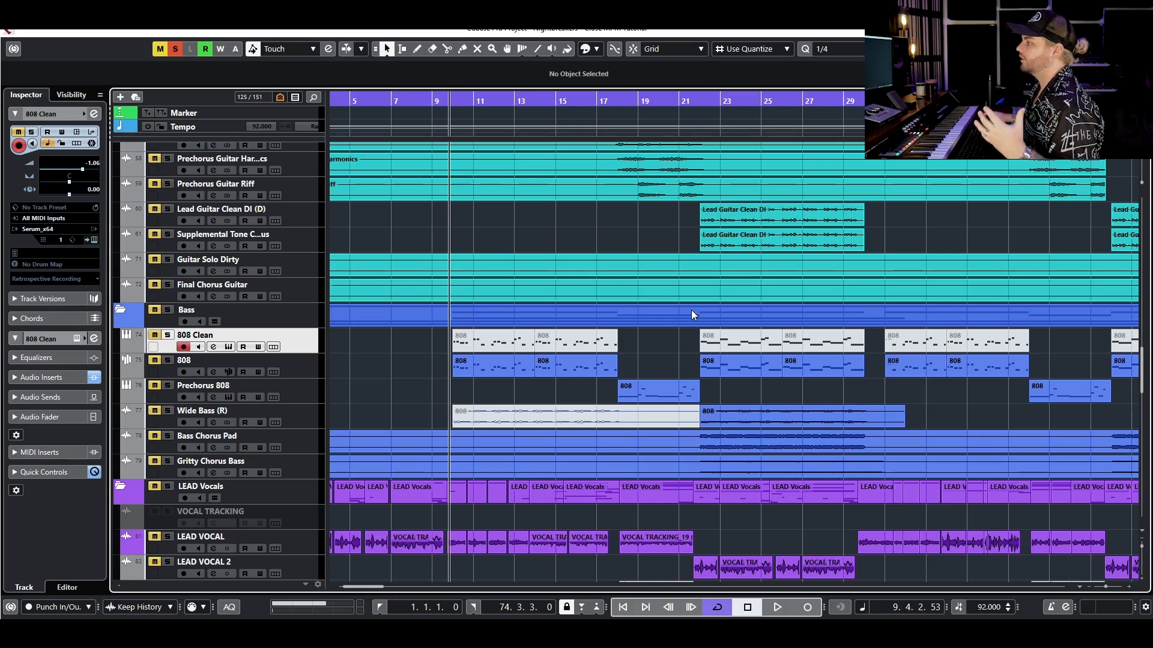
scroll(636, 336, up, 15)
scroll(624, 332, down, 20)
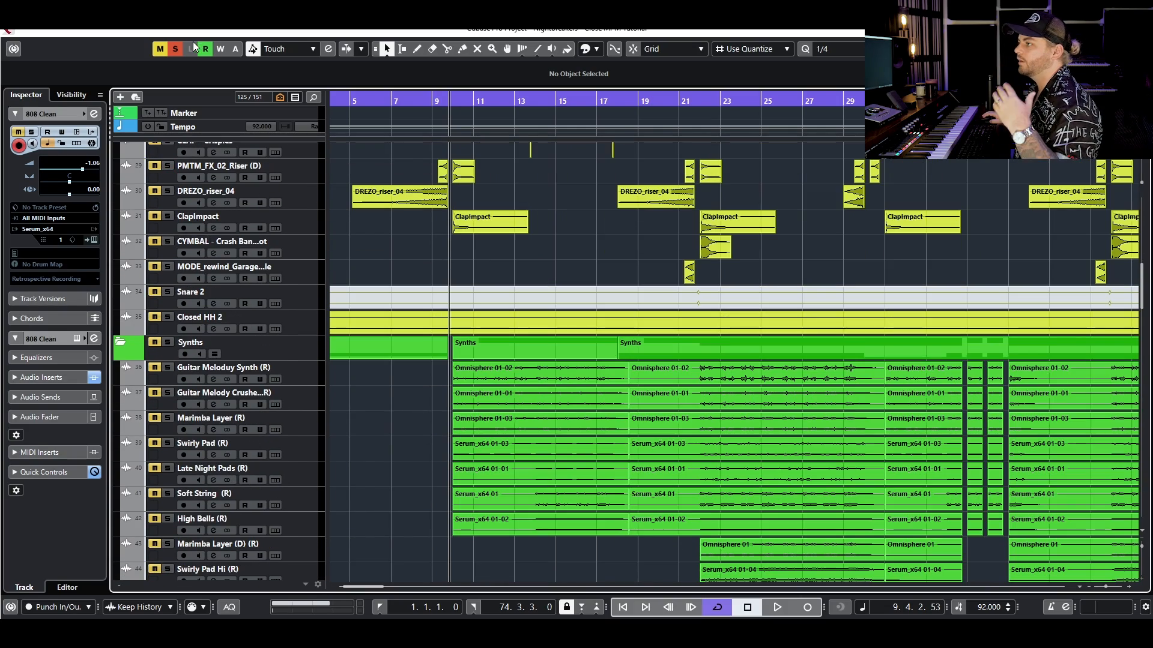
scroll(257, 299, up, 8)
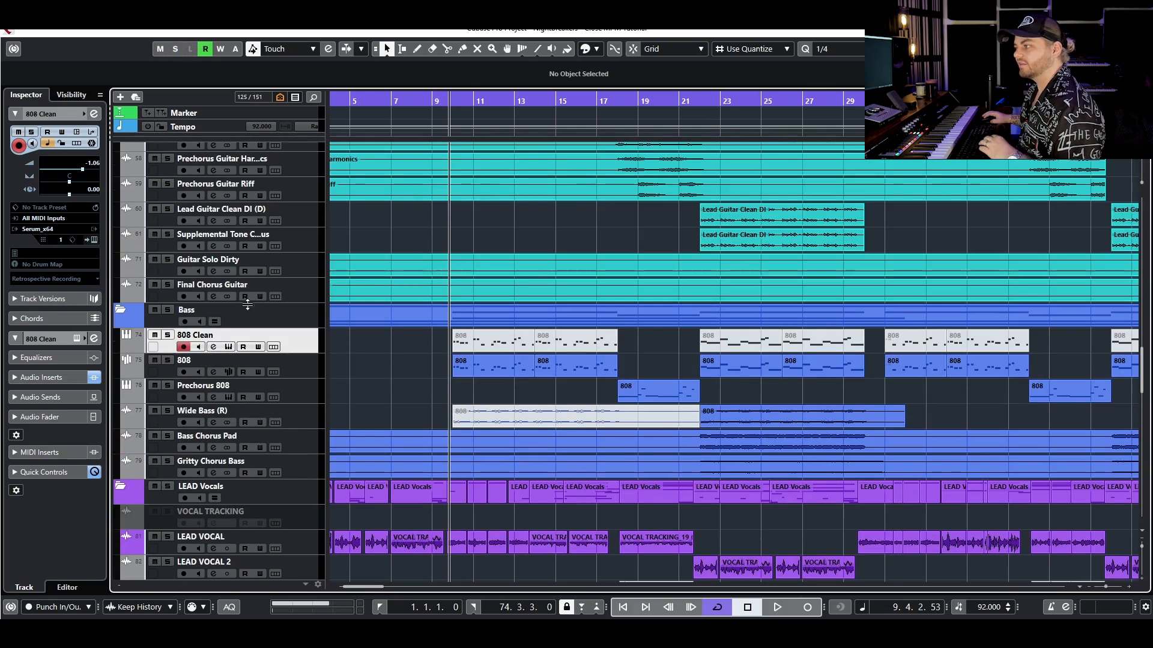
- Play the 808 soloed with its channel EQ open, add a low-band point at 52.9 Hz with -0.2 dB gain, and clear the solo
click(168, 360)
click(213, 372)
drag(509, 343, 500, 401)
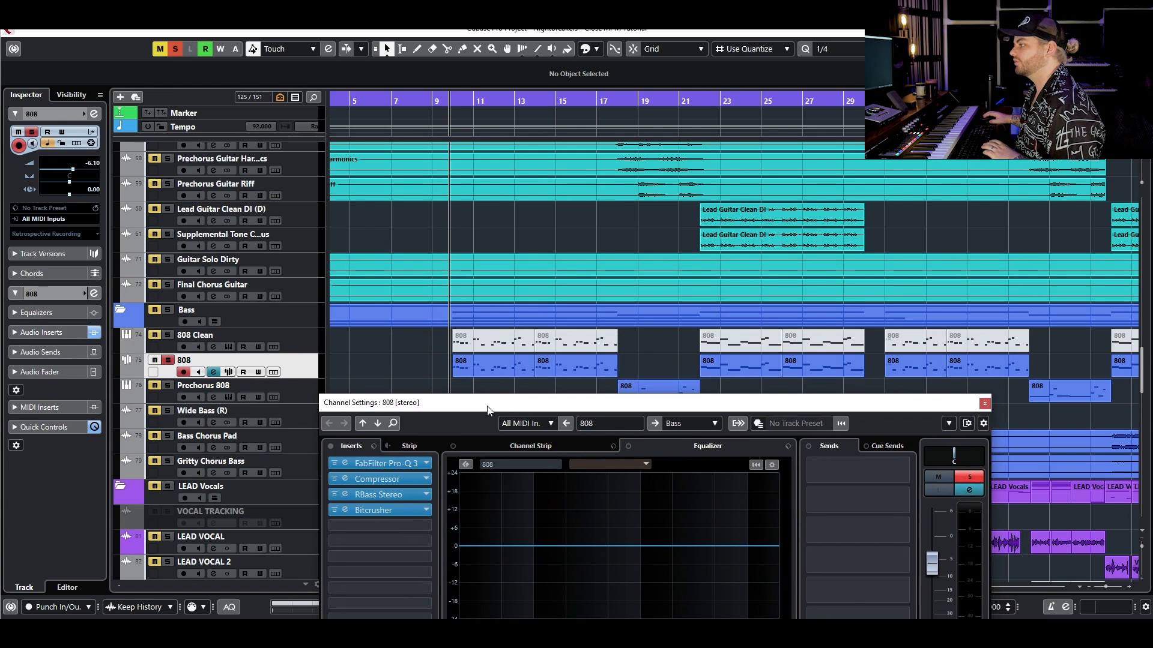
drag(571, 401, 575, 403)
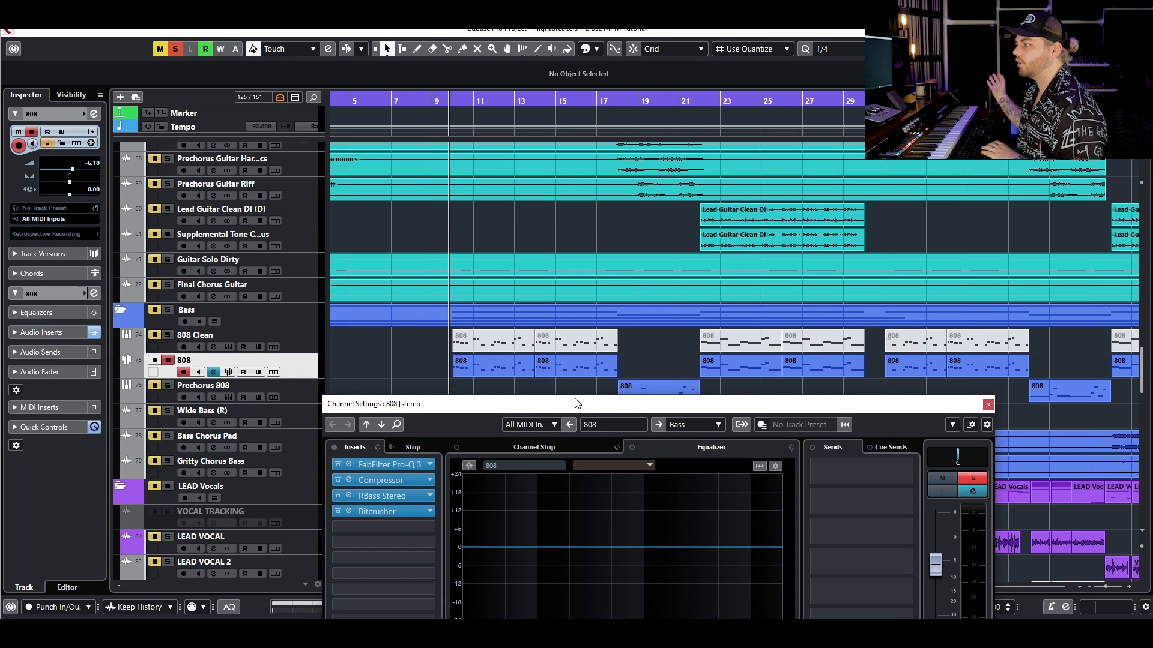
key(space)
drag(525, 404, 537, 309)
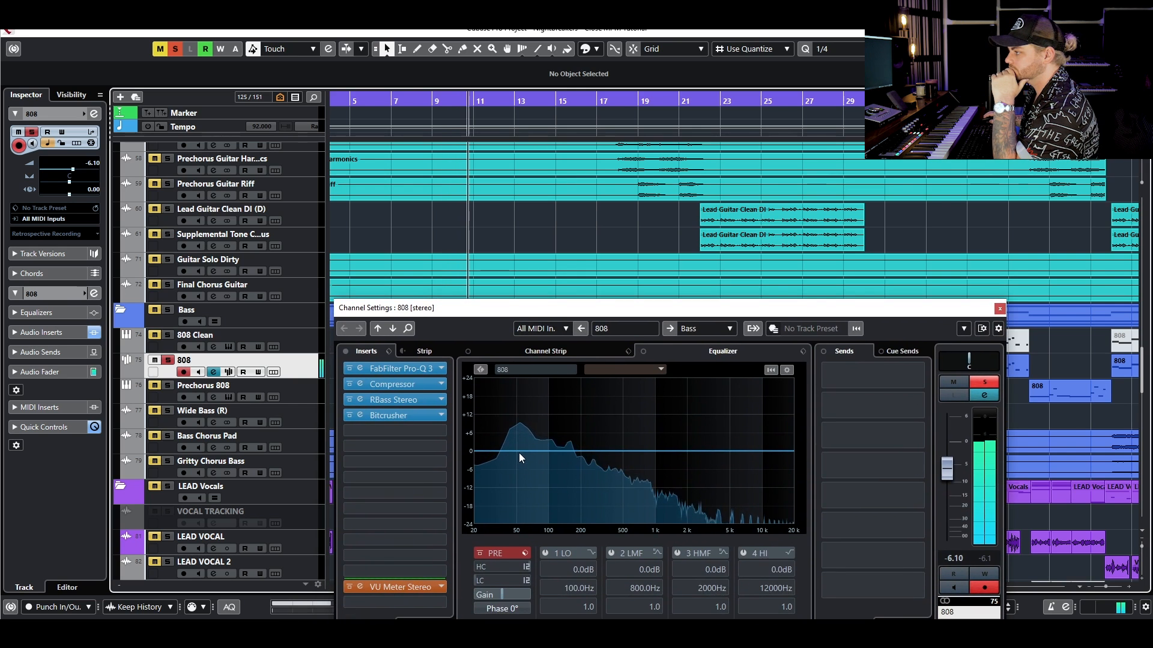
click(519, 451)
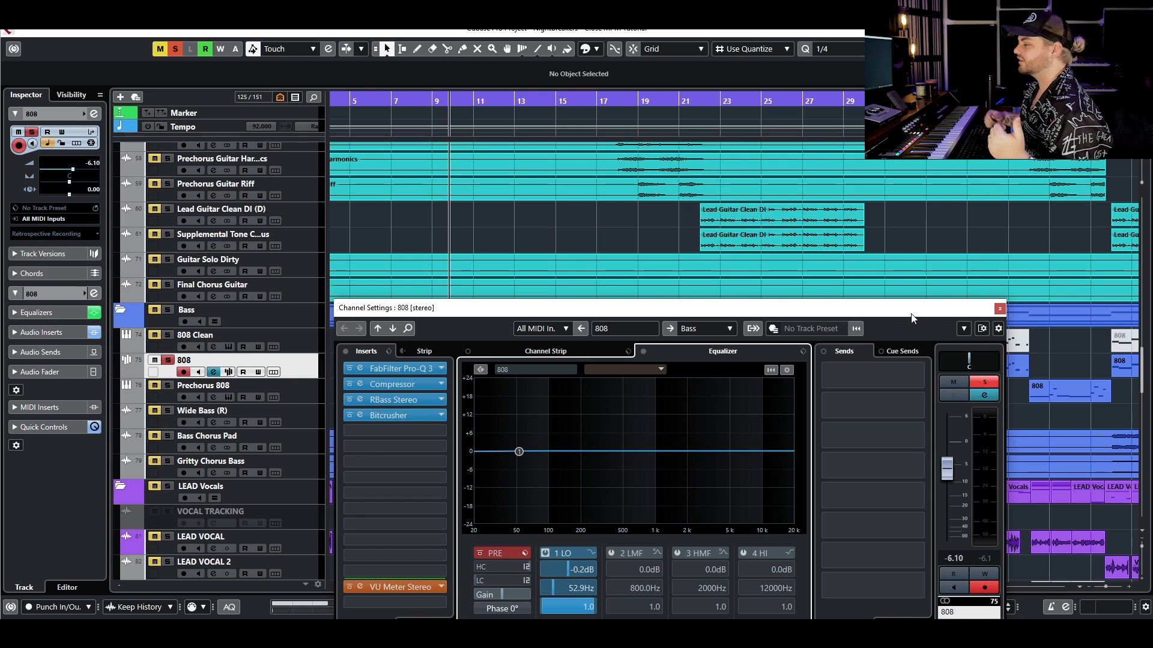
click(168, 363)
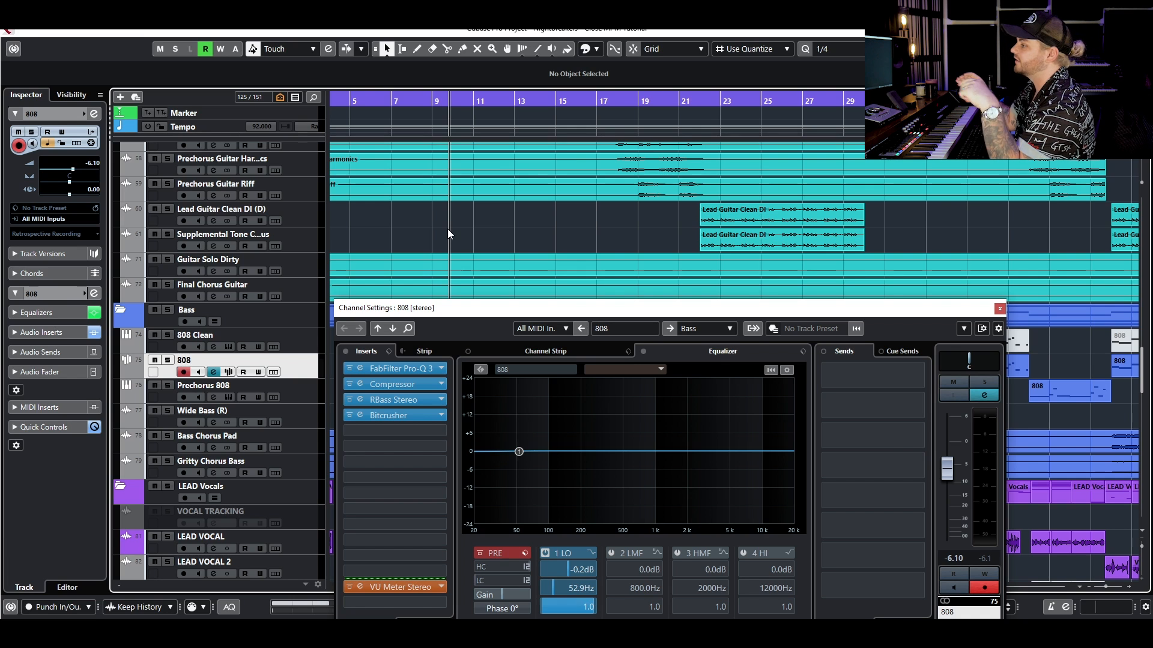
- Solo the 808 track and bypass its Bitcrusher, RBass Stereo and Compressor inserts
click(168, 360)
click(350, 415)
click(349, 401)
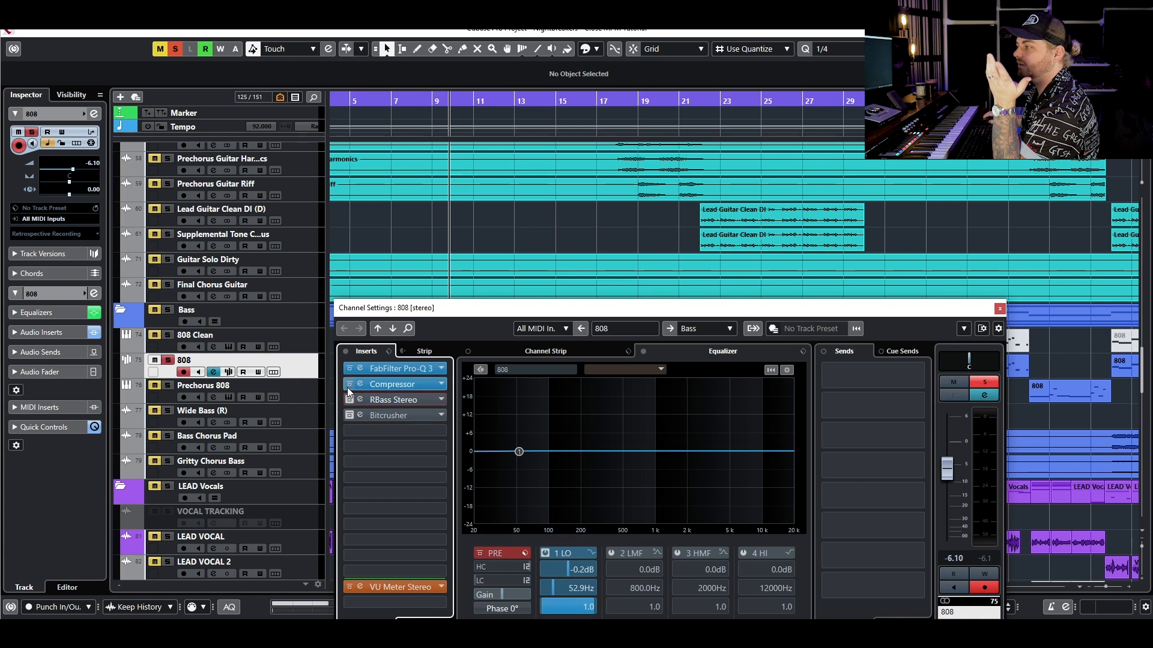
click(349, 384)
- Open FabFilter Pro-Q 3 on the 808, listen to its single cut band in isolation during playback, and close the plug-in
click(410, 368)
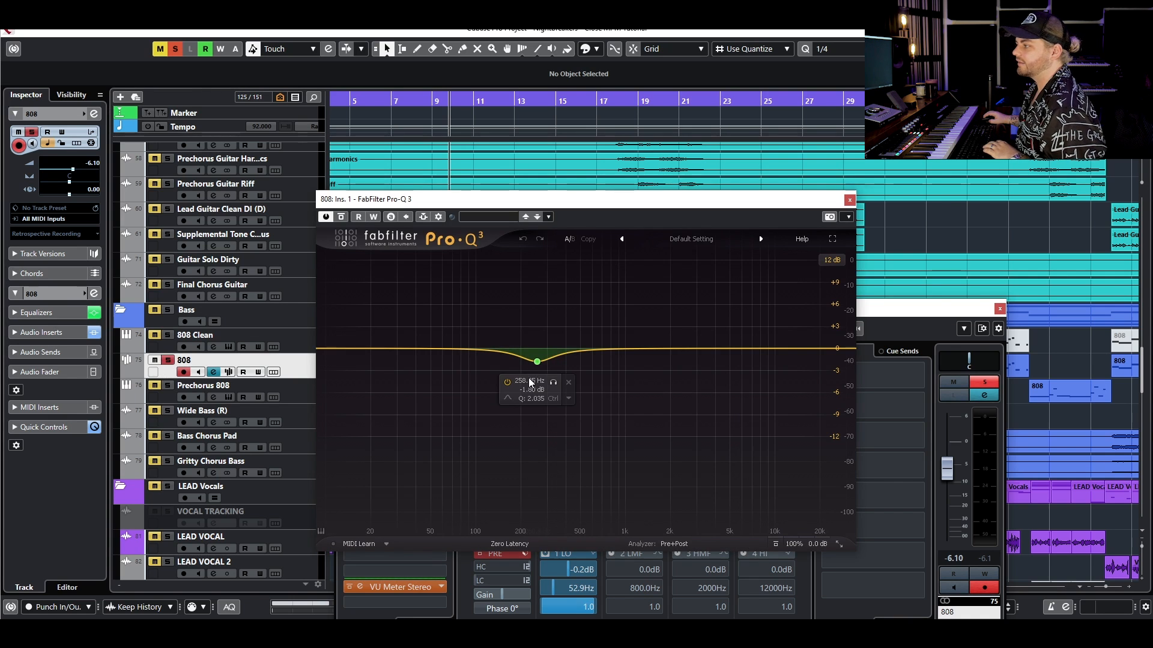
key(space)
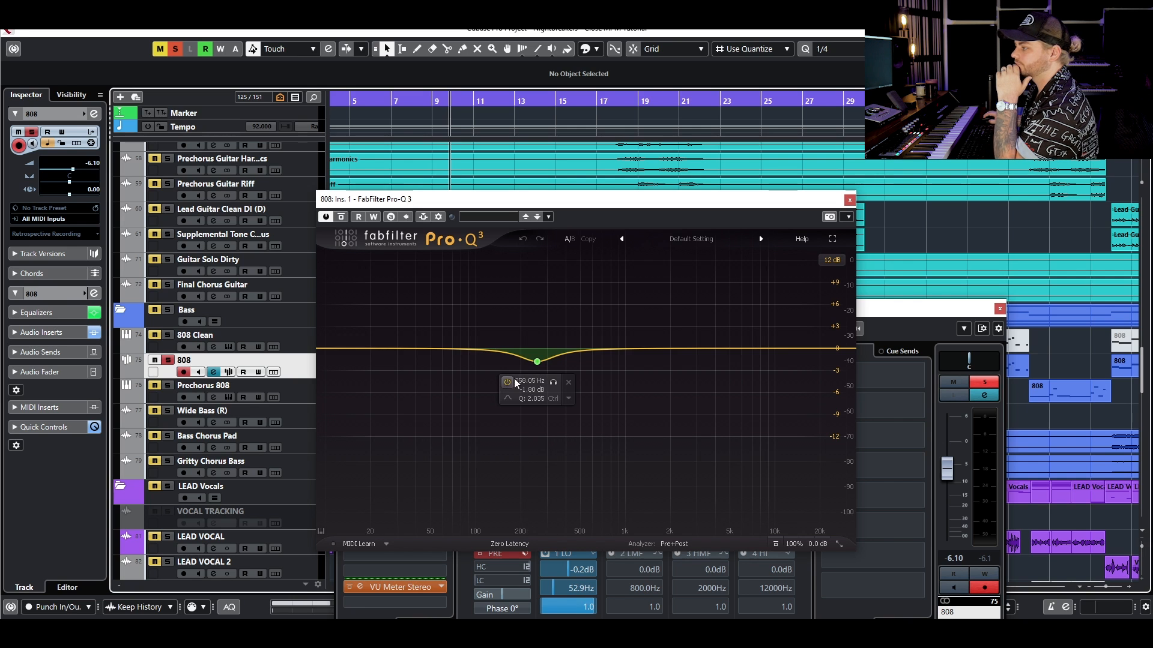
click(553, 382)
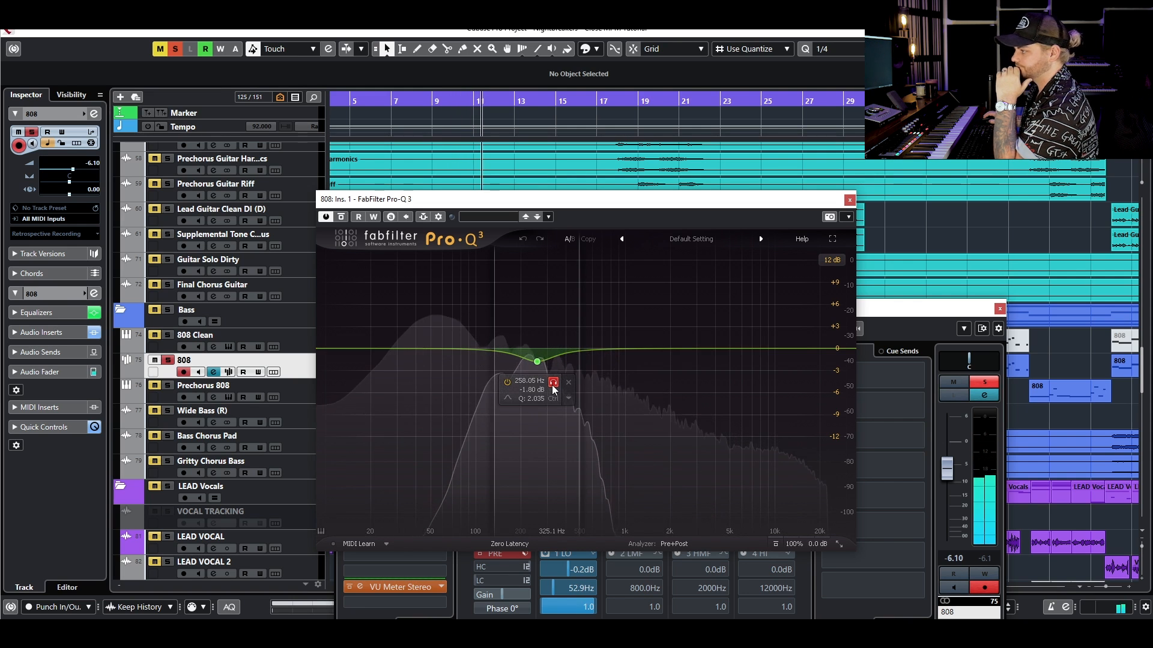
click(553, 384)
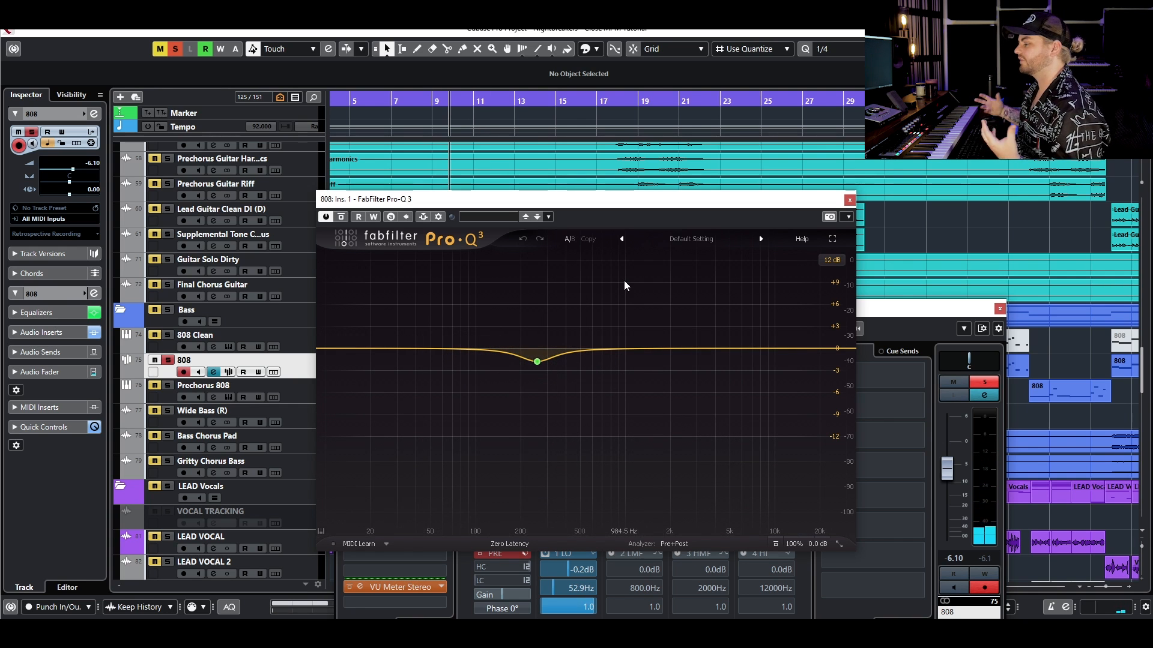
click(848, 202)
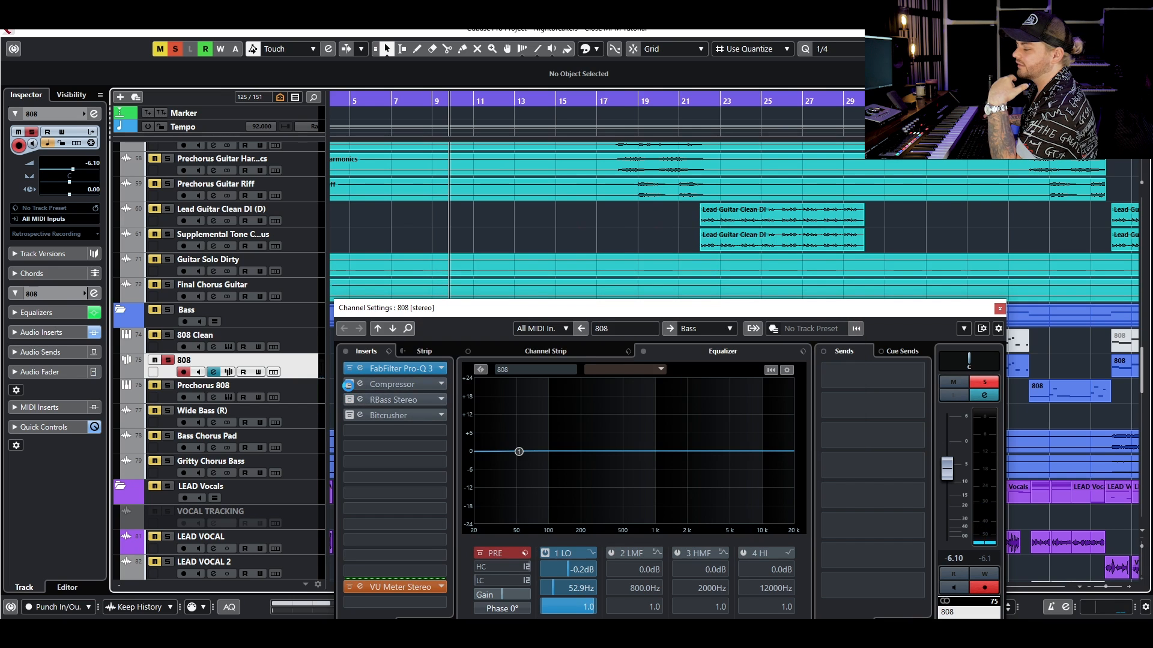
- Re-enable the Compressor, RBass Stereo and Bitcrusher inserts on the 808 channel
click(350, 384)
click(349, 400)
click(348, 416)
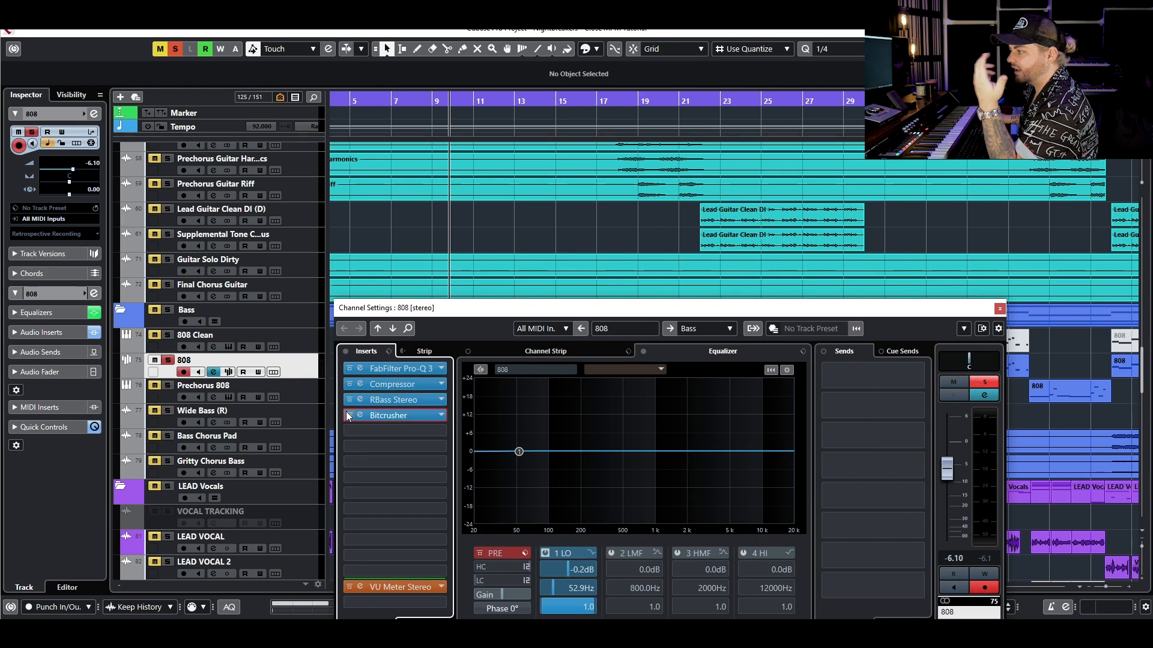
- Clear the 808 track's solo and close its channel settings
click(168, 360)
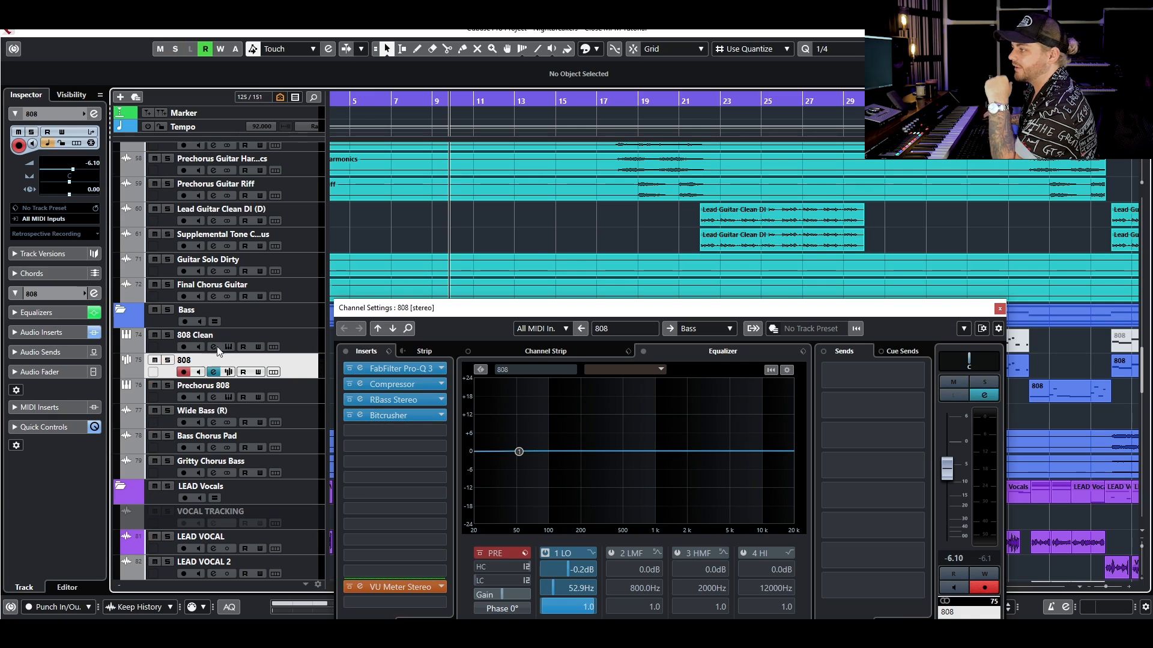
click(1000, 310)
- Solo the Synths folder and open the channel settings of the Synth group track
scroll(840, 306, up, 8)
scroll(553, 409, up, 5)
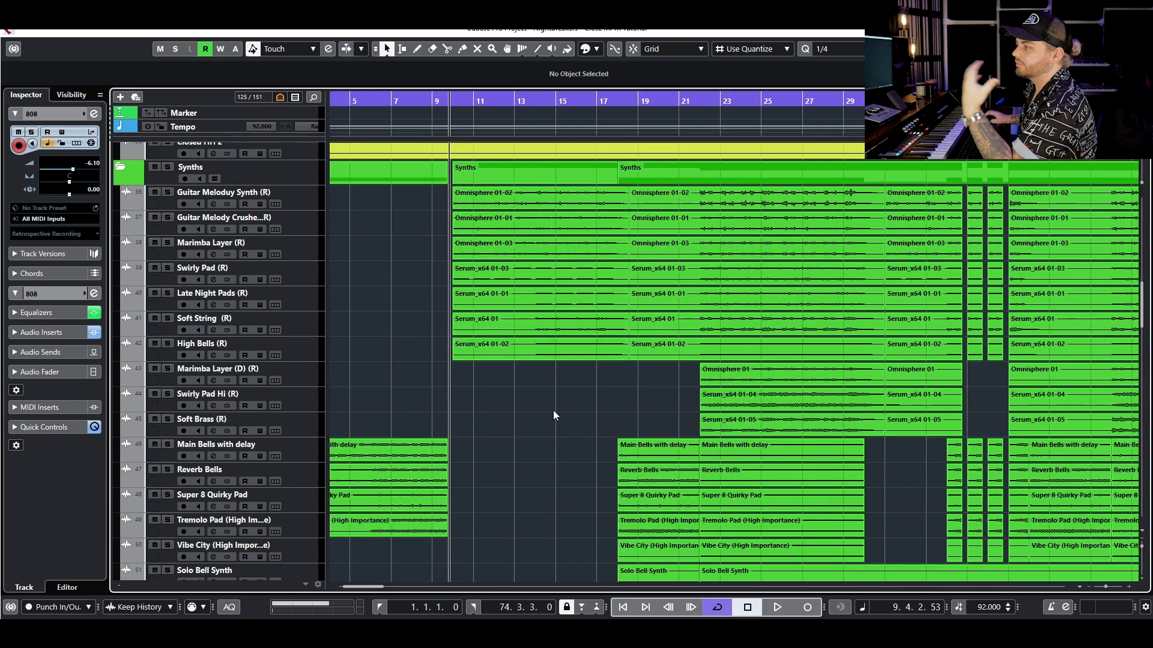
scroll(537, 412, down, 2)
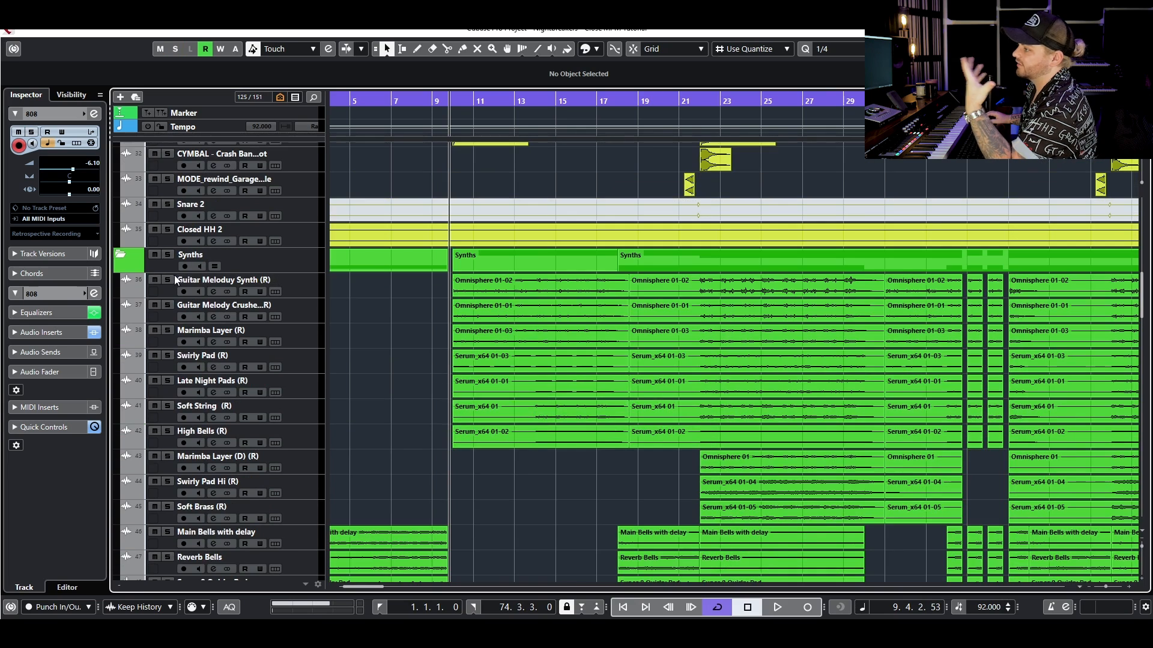
click(168, 254)
click(308, 276)
scroll(491, 328, down, 20)
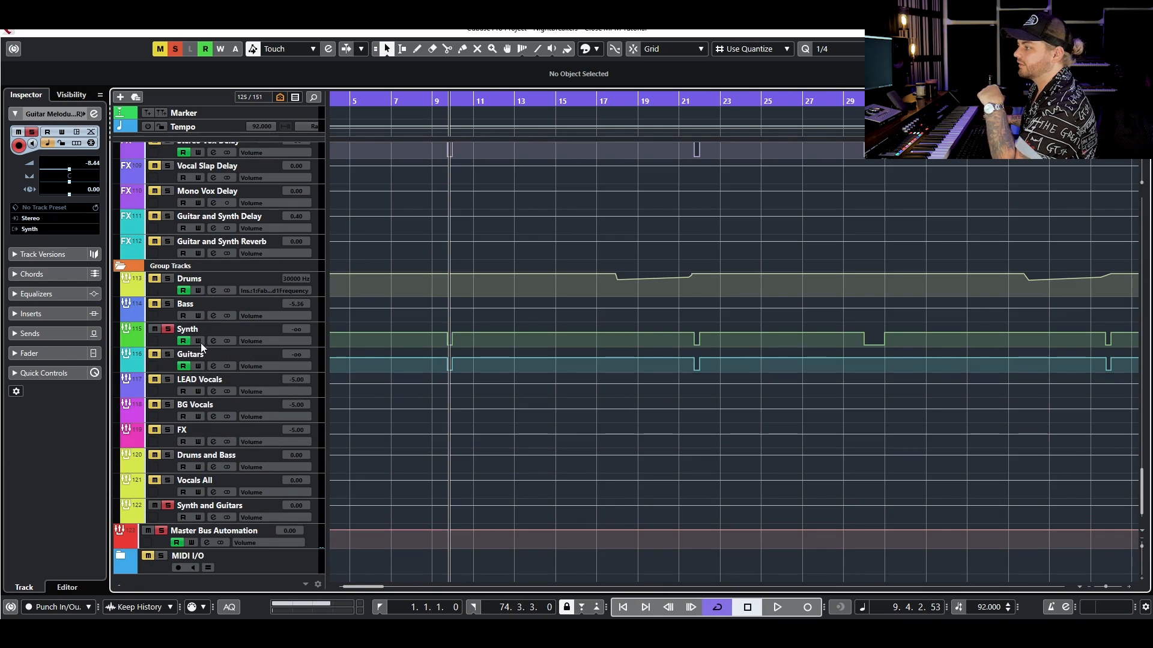
click(214, 340)
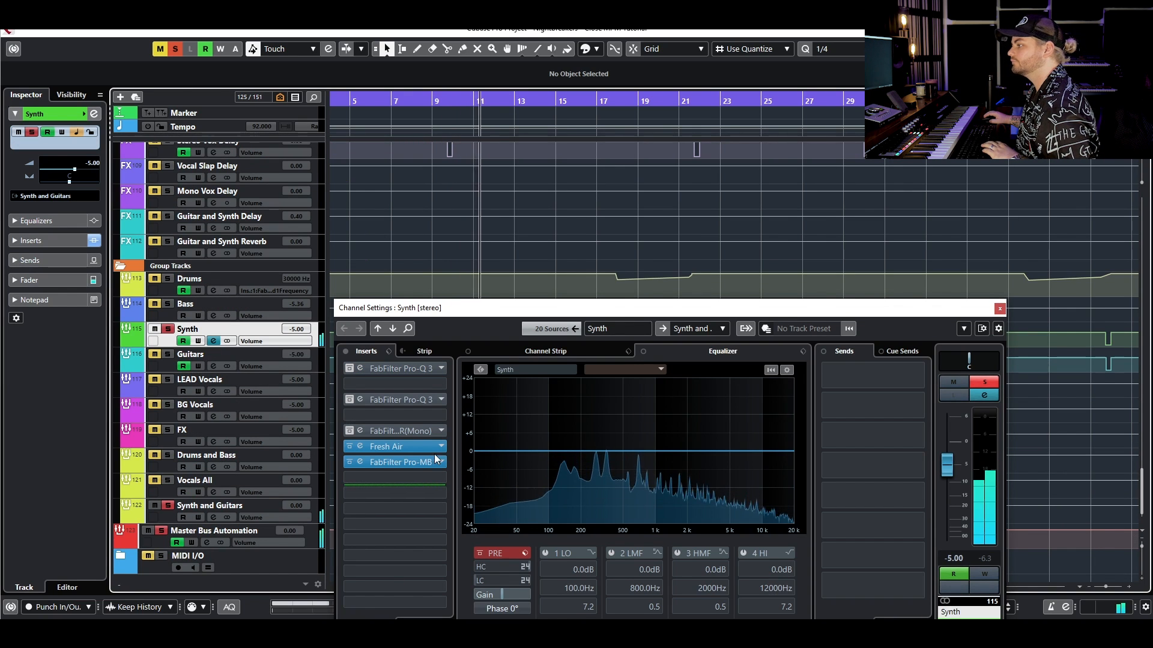
- Open the FabFilter Pro-MB insert on the Synth group, bypass it, and close the channel settings
key(space)
click(386, 460)
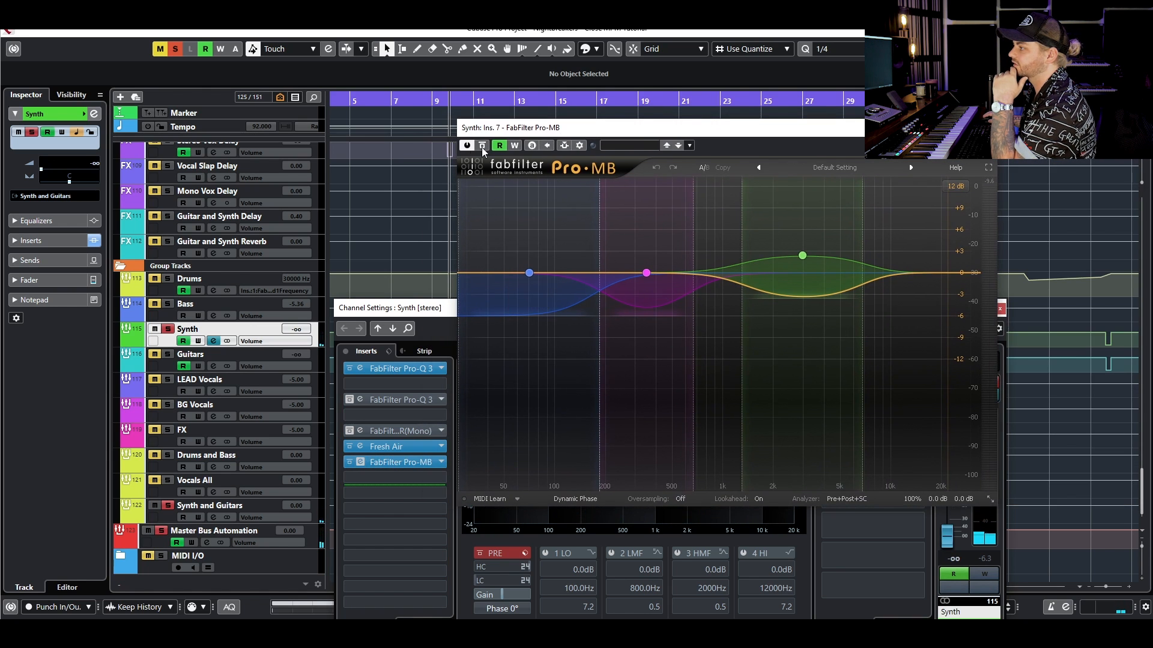
click(483, 145)
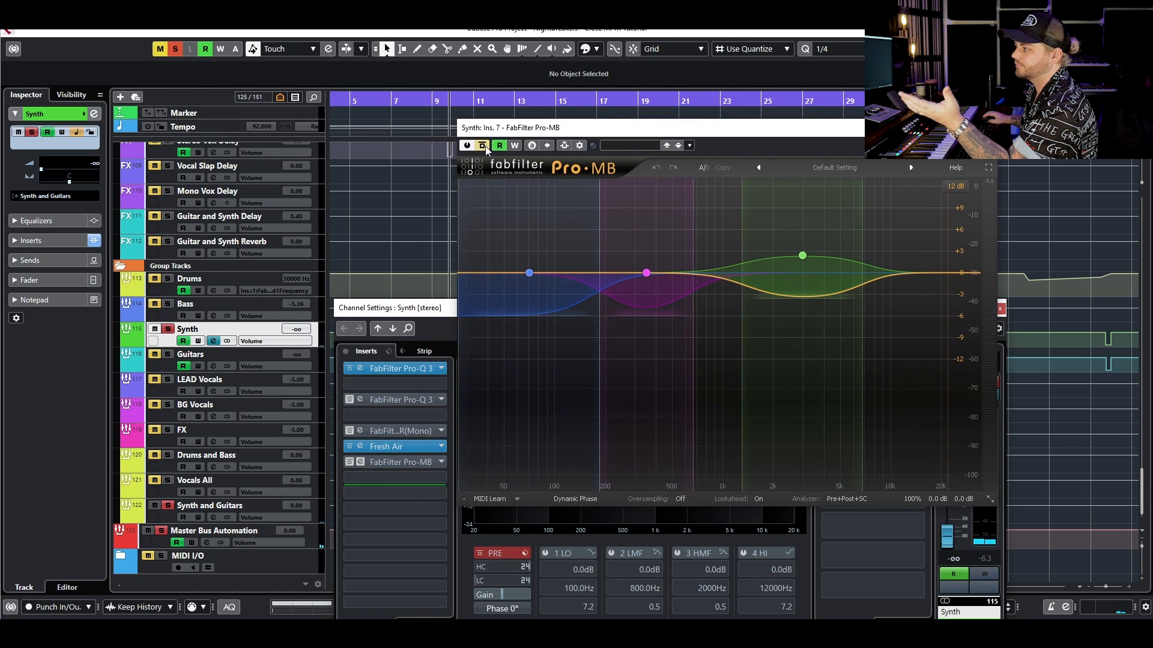
click(1000, 309)
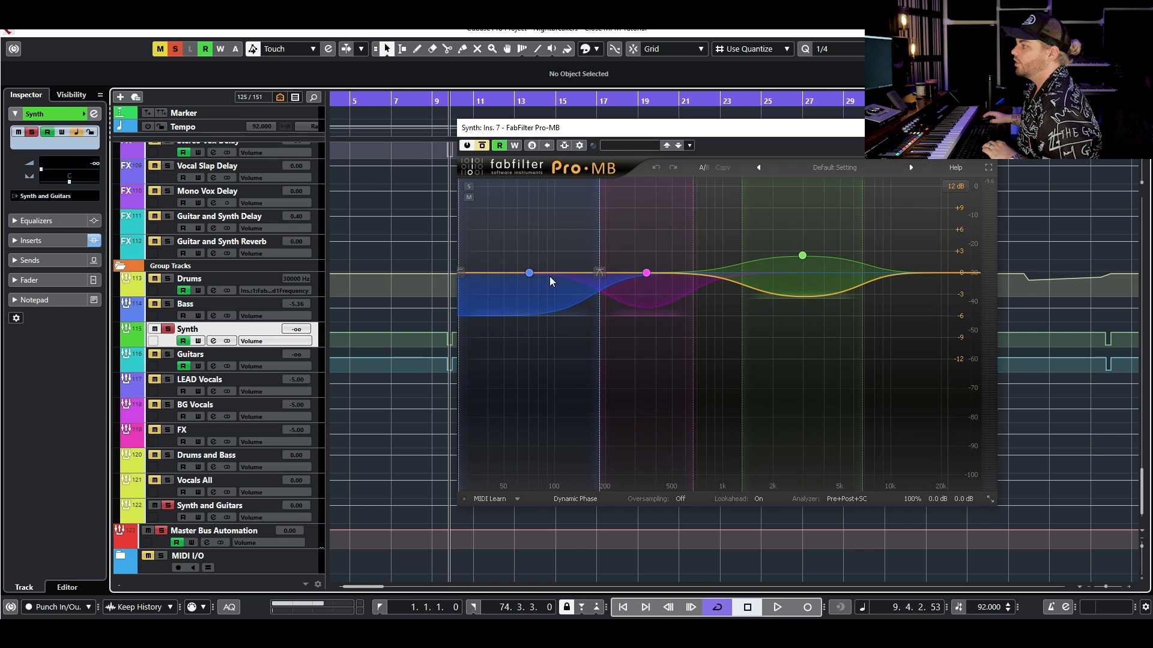
- Select Band 1 in Pro-MB and shift its low and high crossovers slightly lower in frequency
mouse_move(528, 278)
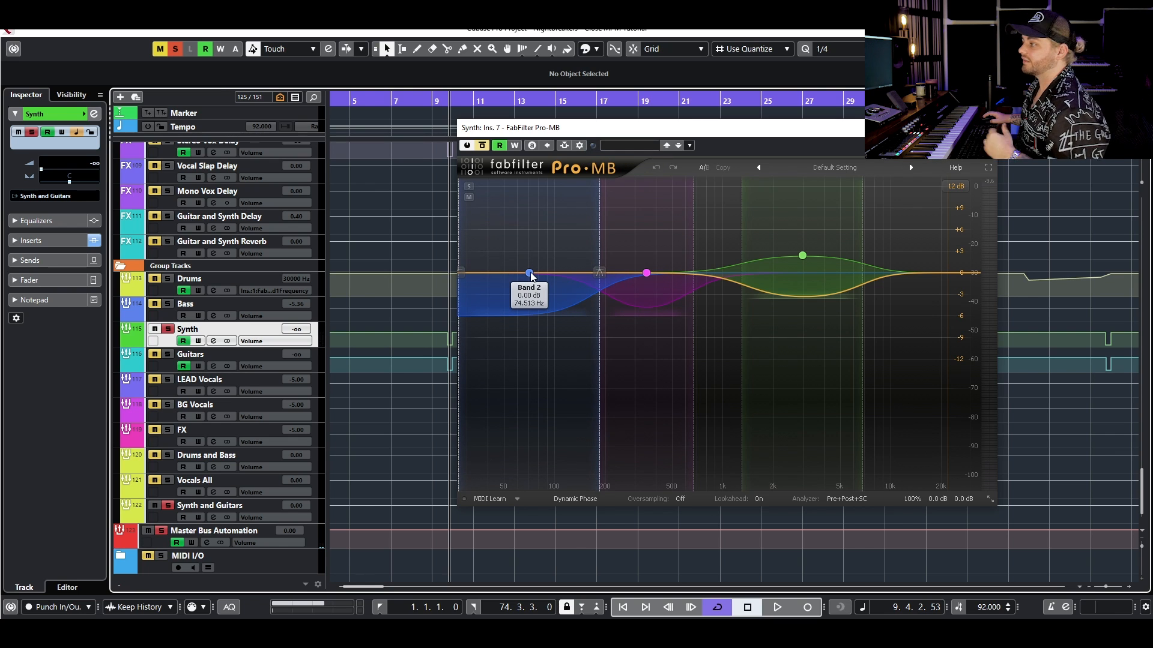
click(646, 273)
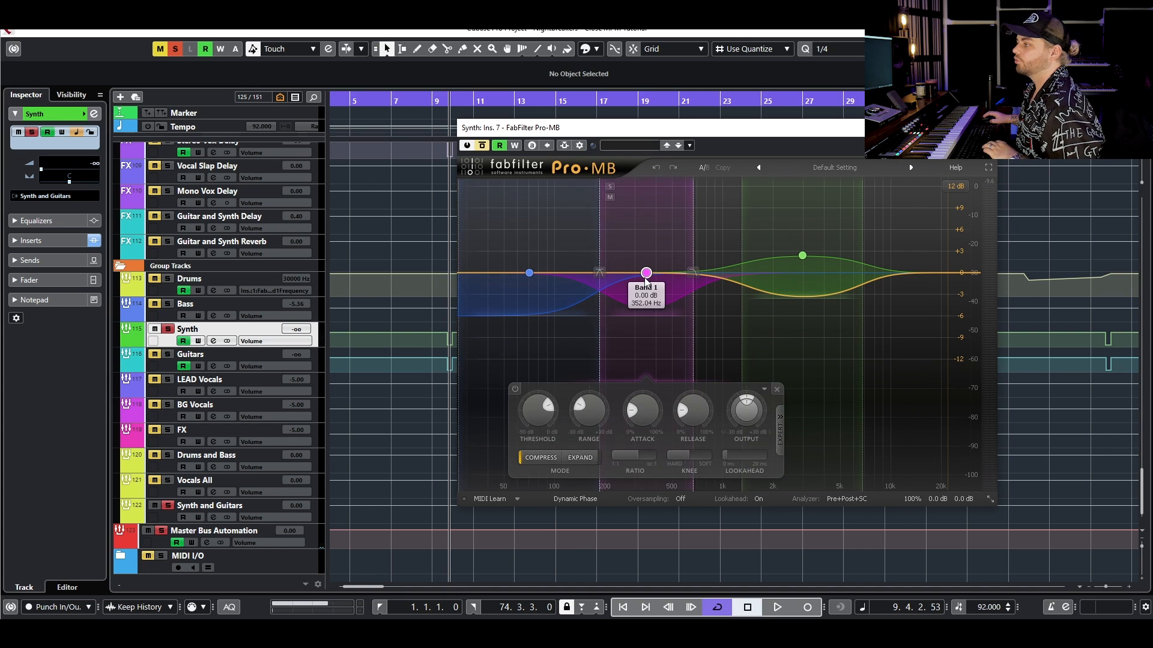
drag(597, 275, 596, 276)
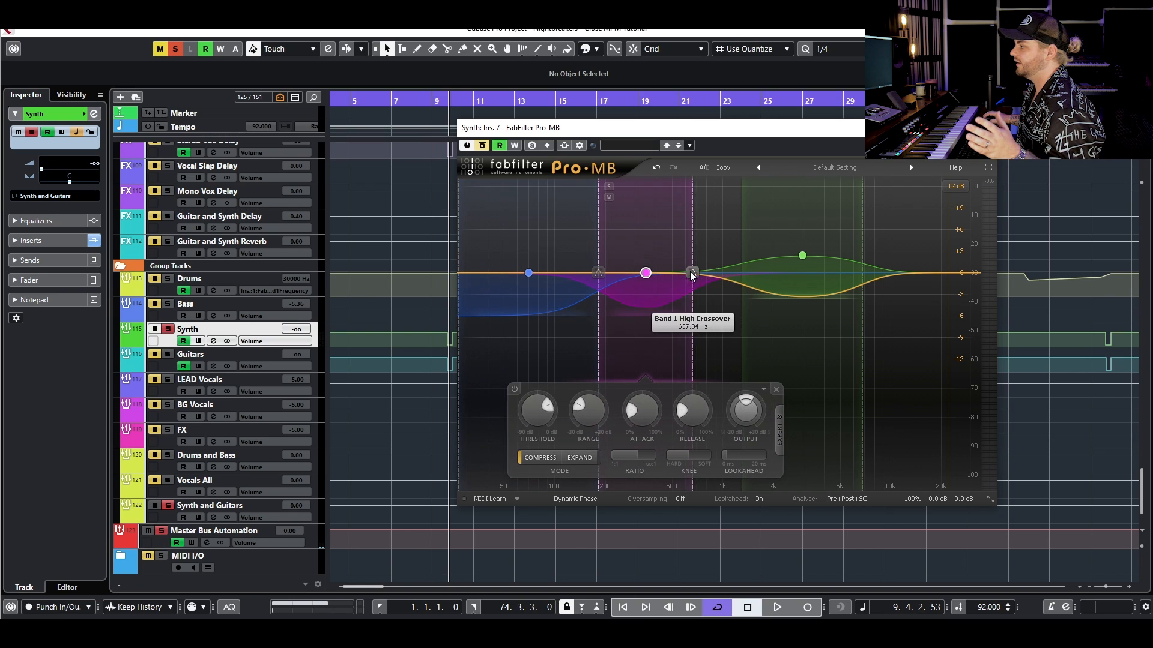
drag(692, 277, 688, 277)
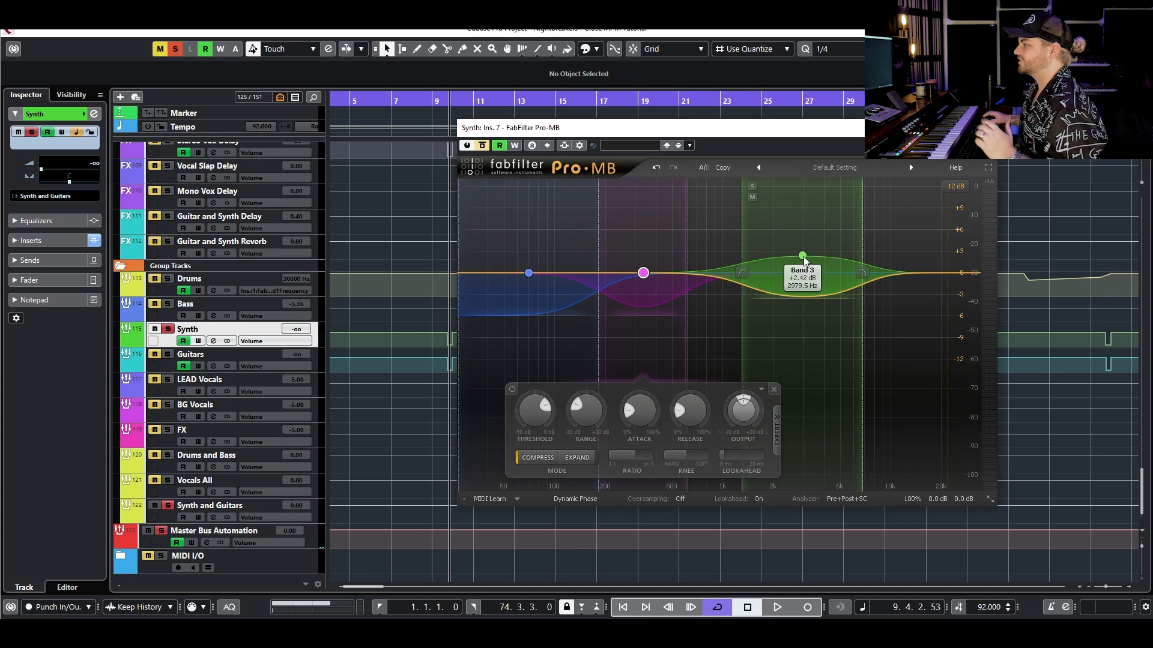
- Move the Pro-MB window clear of the toolbar, deactivate all solos, and play the full mix with Pro-MB bypassed
drag(496, 128, 491, 247)
click(175, 49)
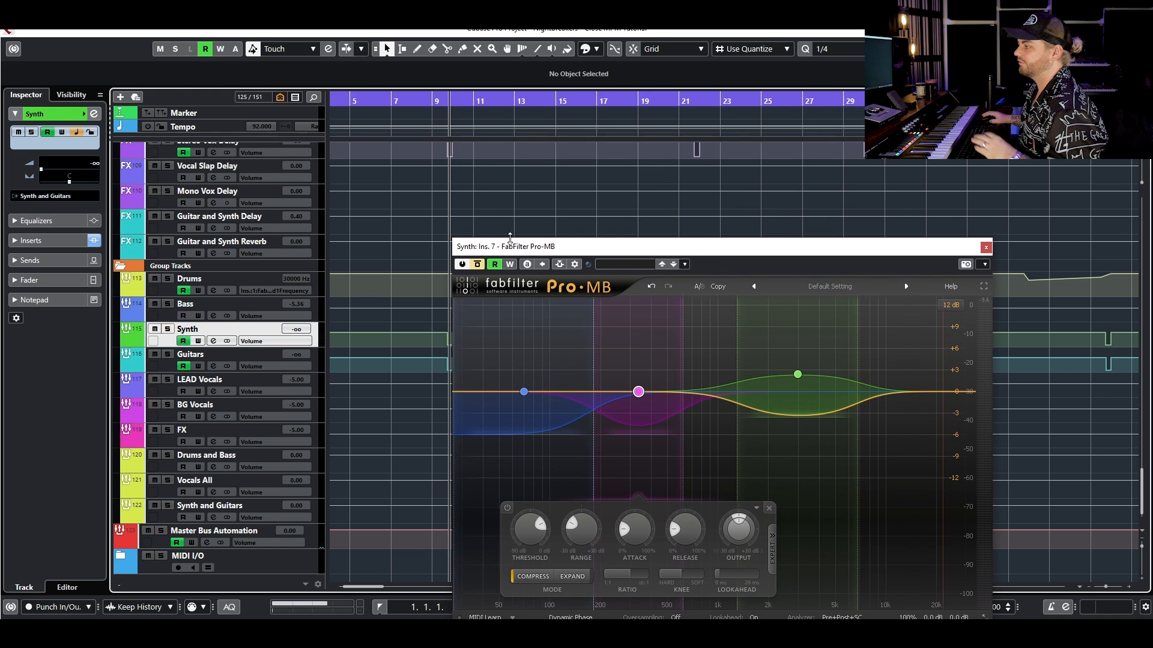
scroll(504, 186, up, 4)
key(space)
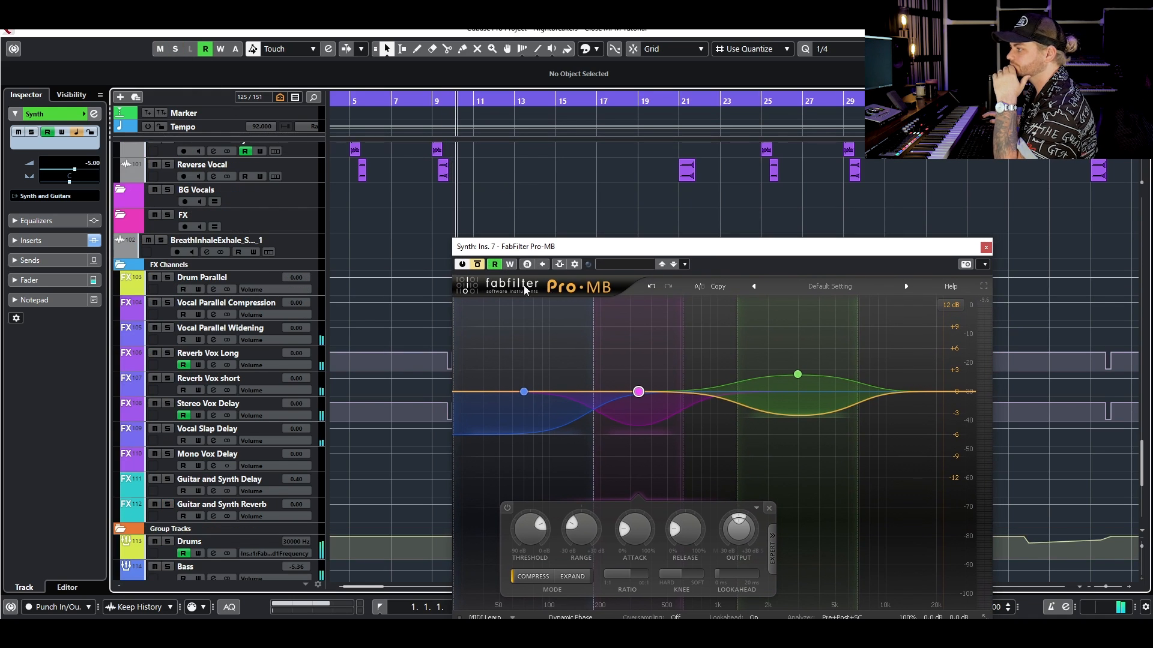
scroll(394, 438, down, 3)
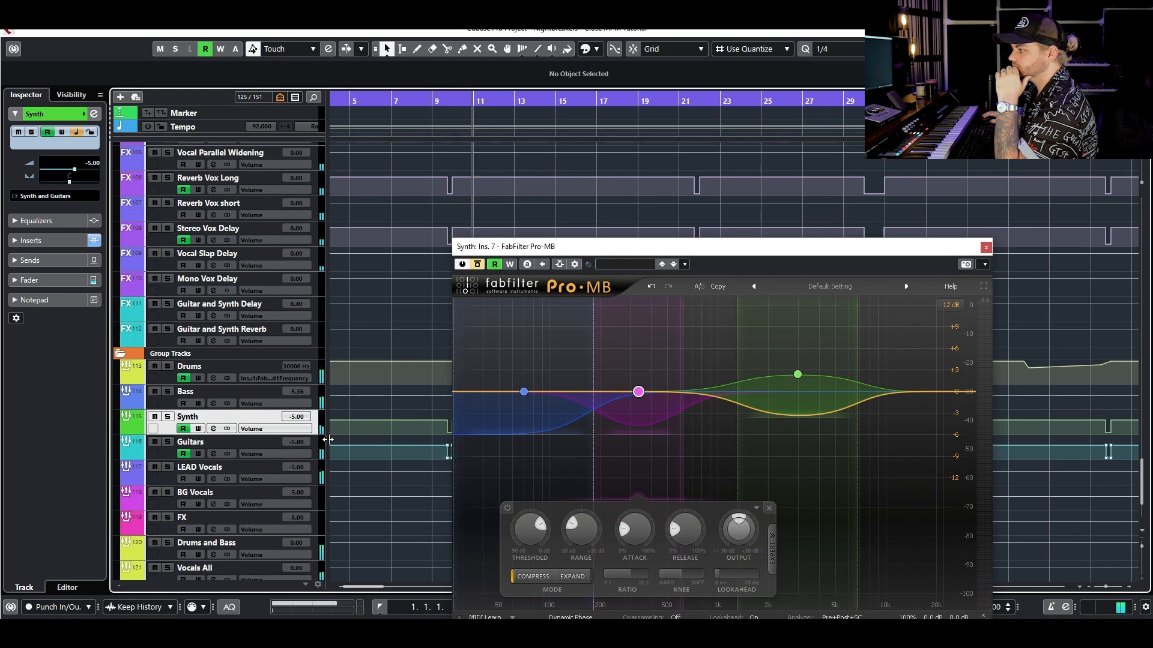
key(space)
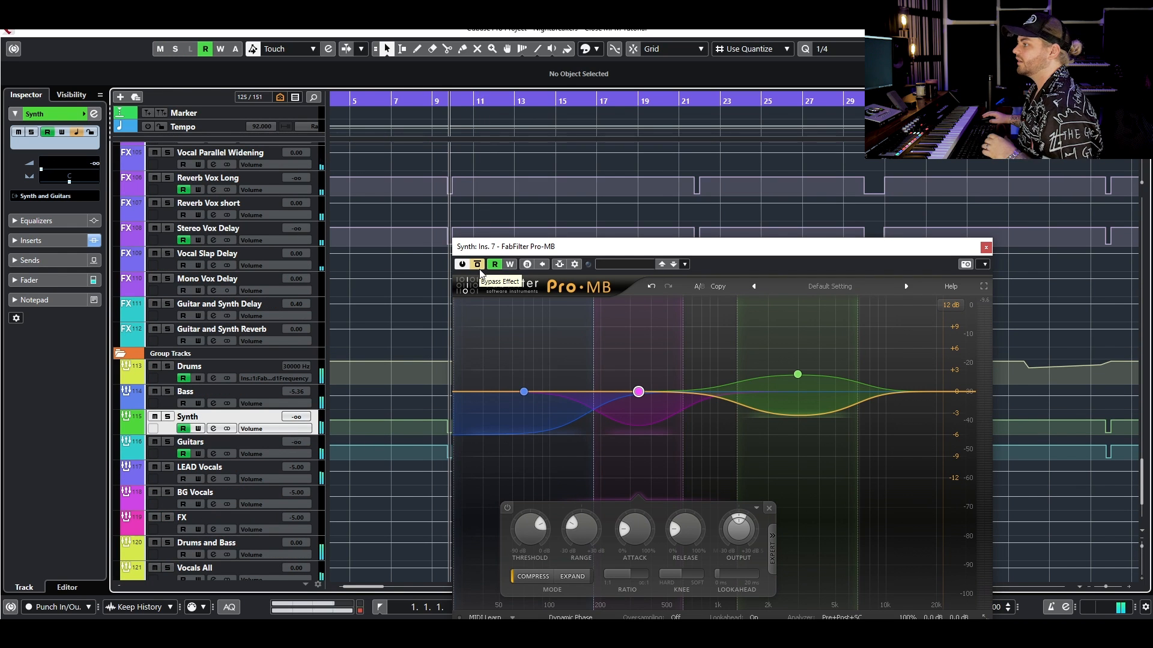
- Re-enable Pro-MB, play the full mix from just before bar 10, and lower Band 1's threshold
click(453, 101)
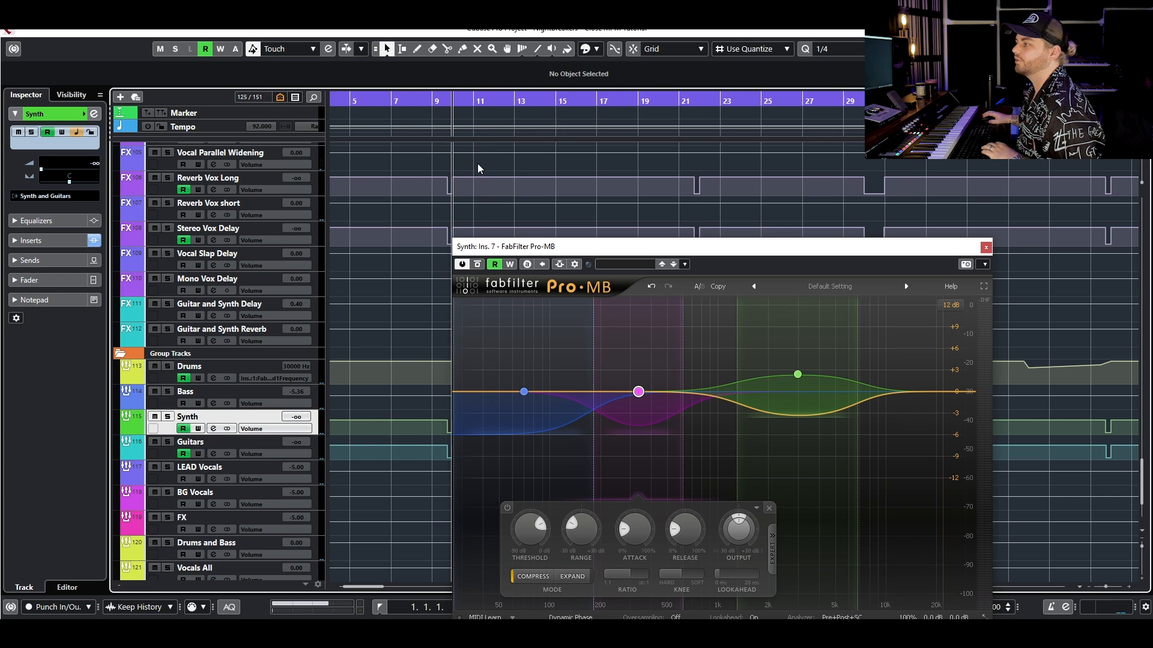
key(space)
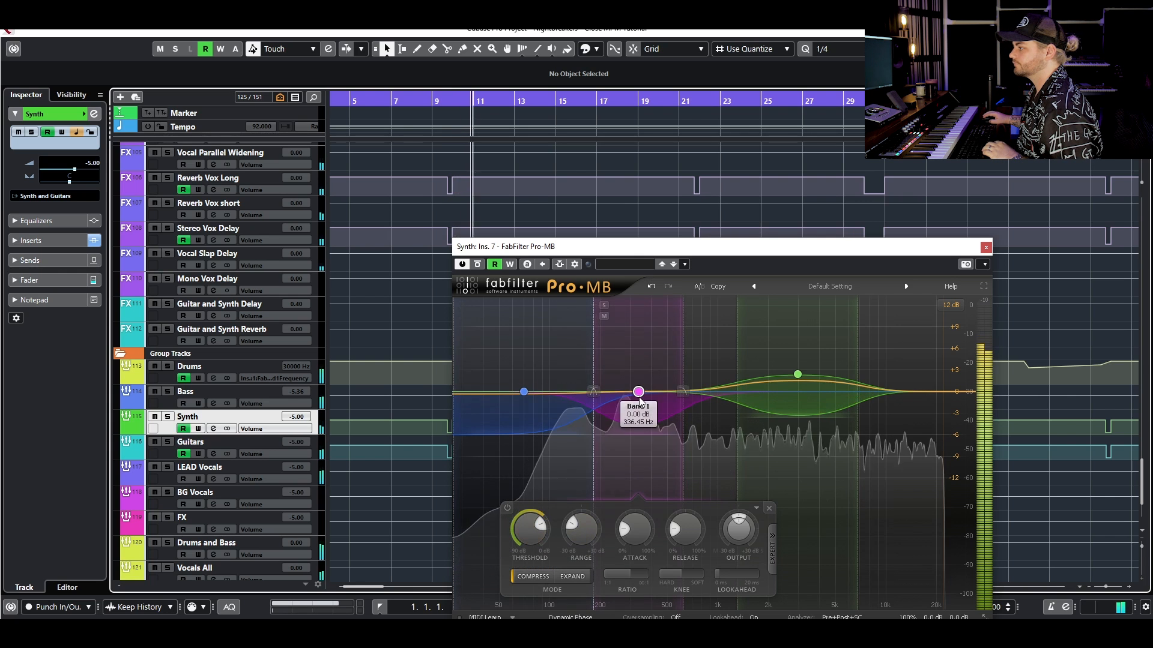
drag(526, 535, 525, 552)
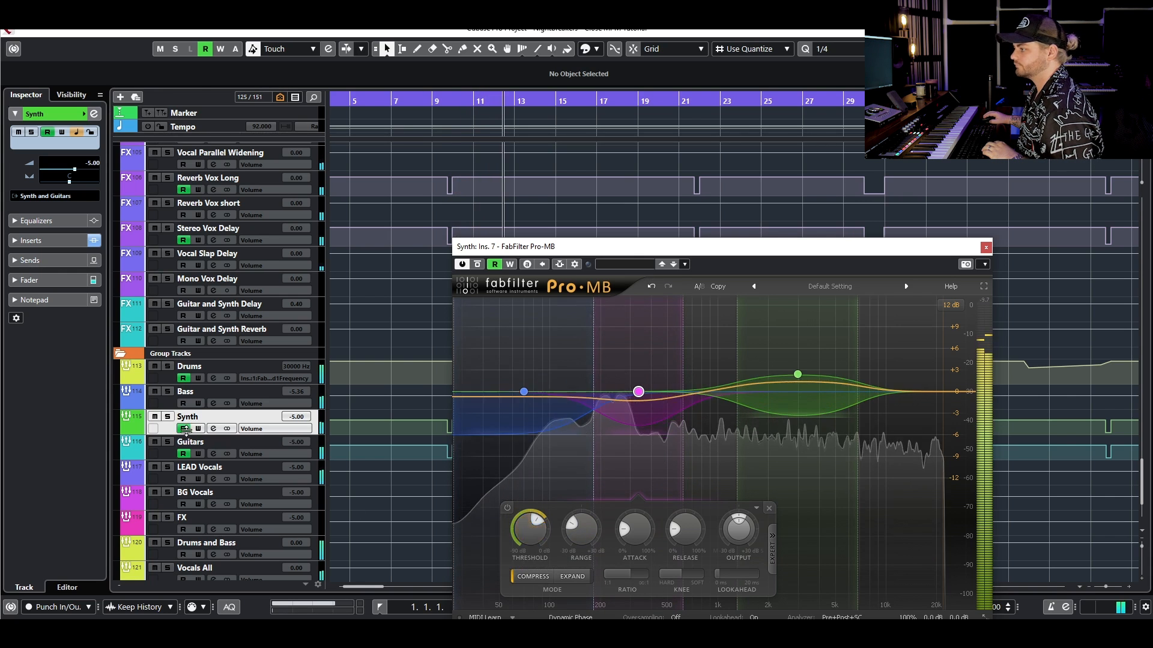
- Solo the Synth group during playback and compare its sound with Pro-MB bypassed and active
key(s)
click(479, 264)
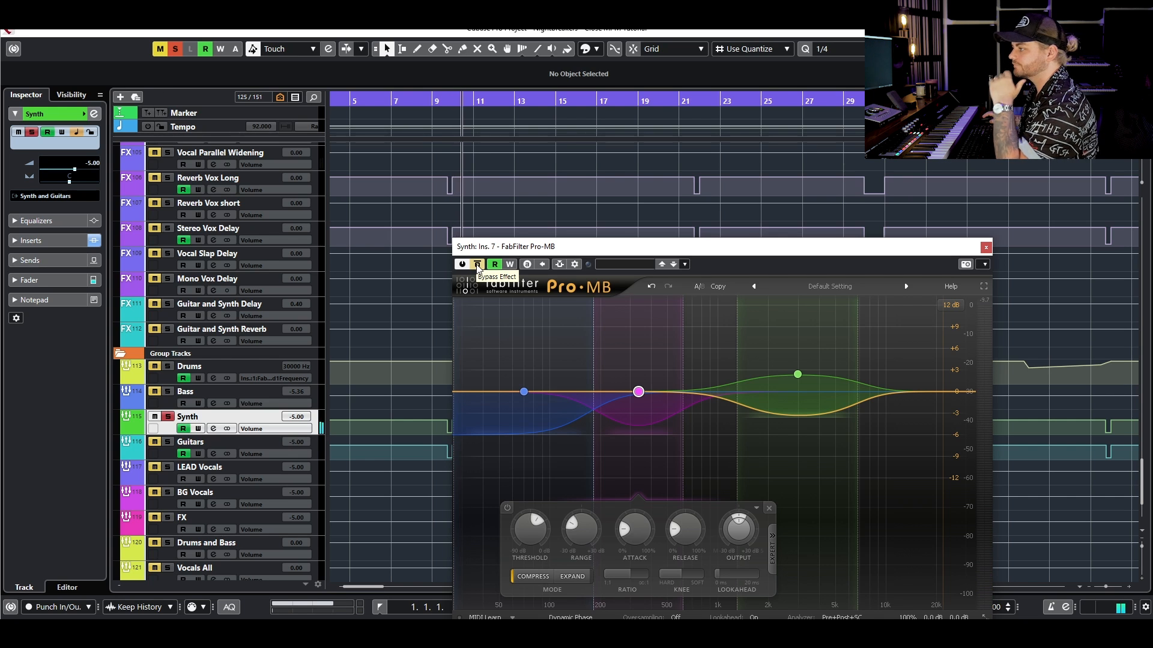
click(477, 267)
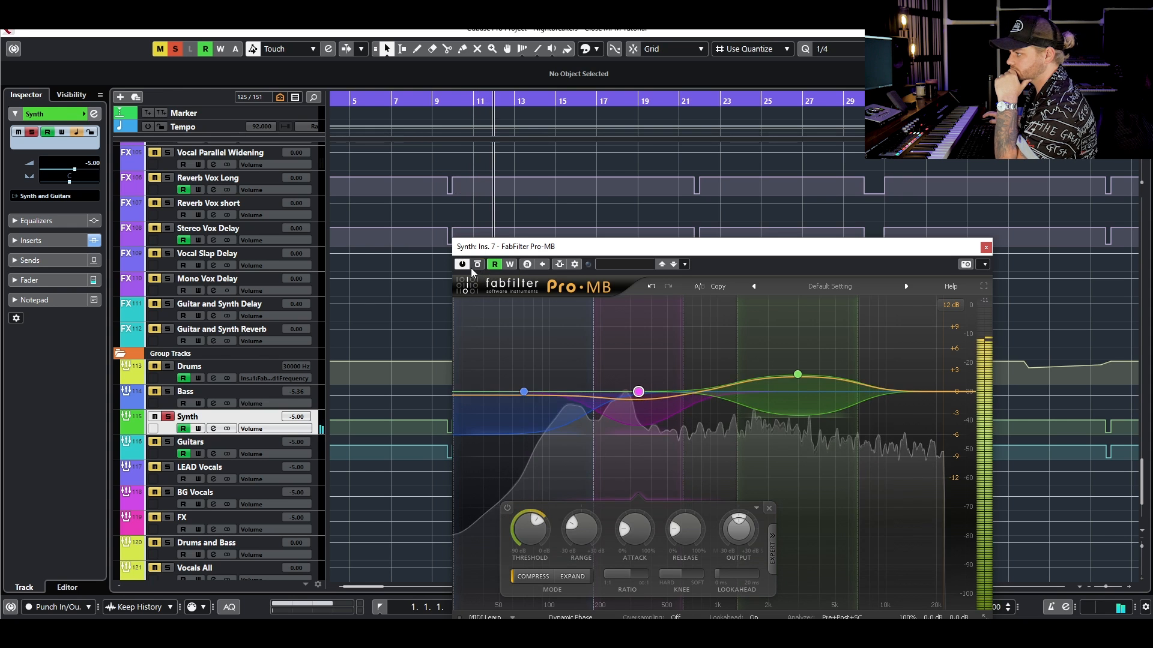
click(479, 265)
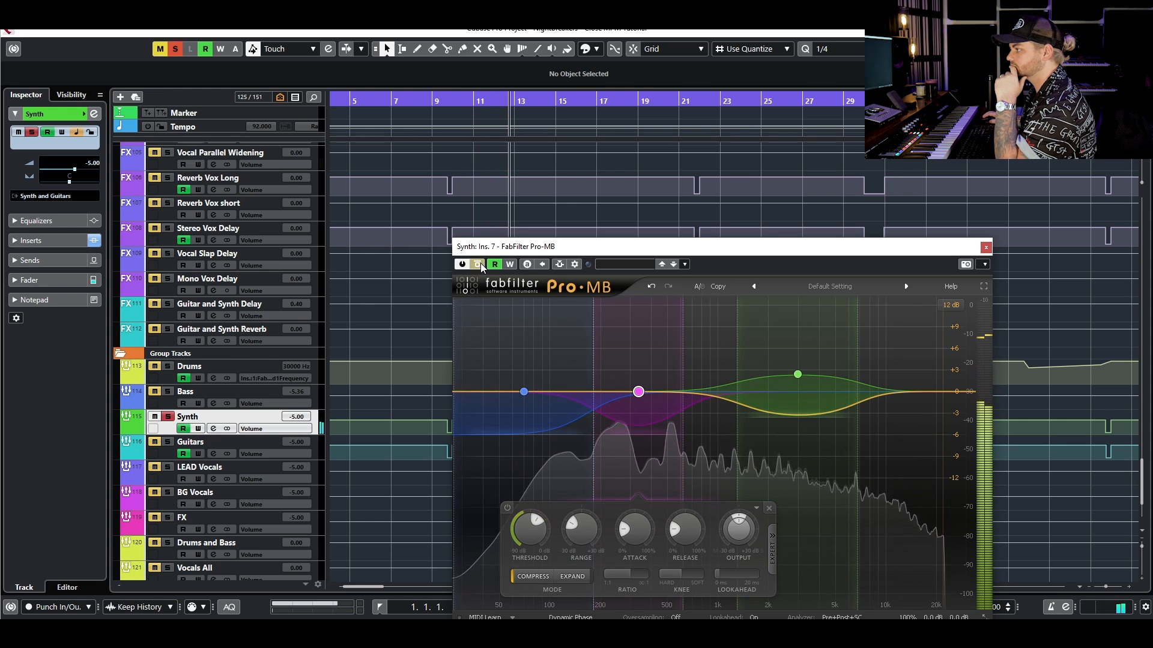
click(479, 266)
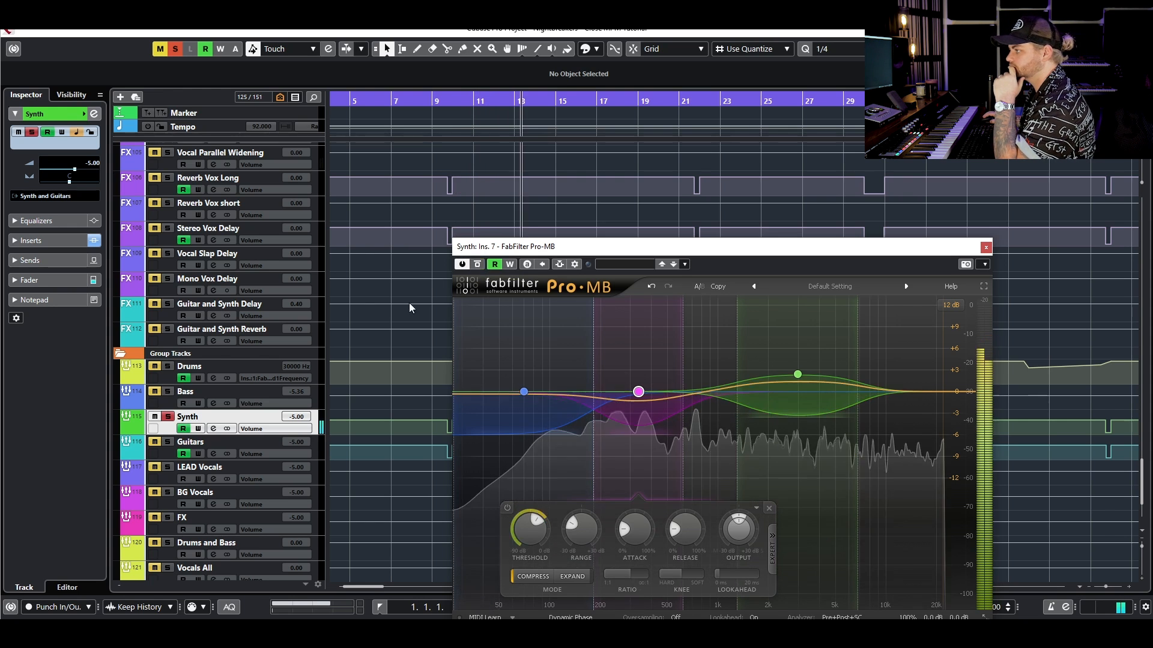
- Clear the Synth group's solo and close the Pro-MB window
key(space)
click(167, 416)
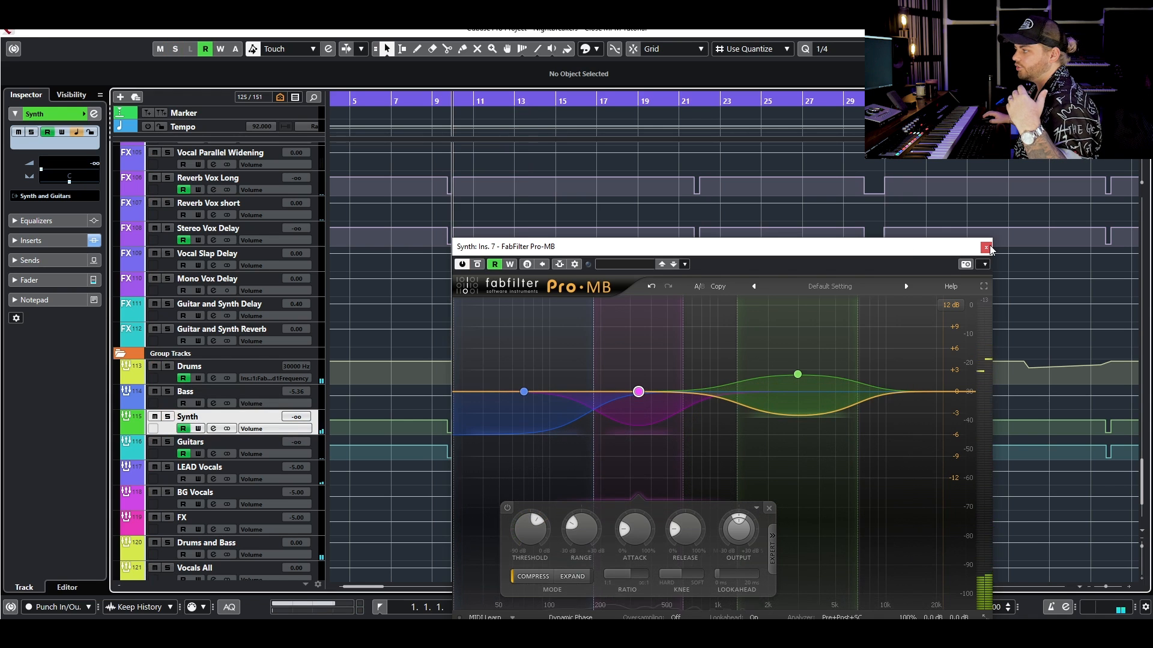
click(985, 248)
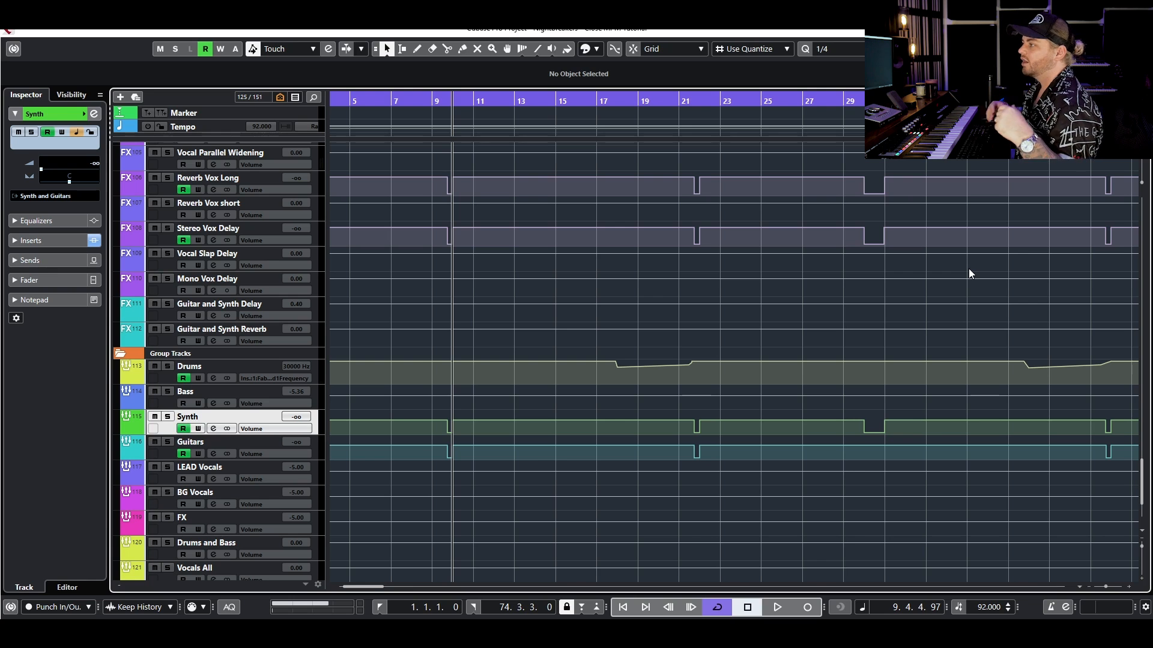
- Solo the Kick NEW track in the Drums folder
scroll(736, 358, up, 20)
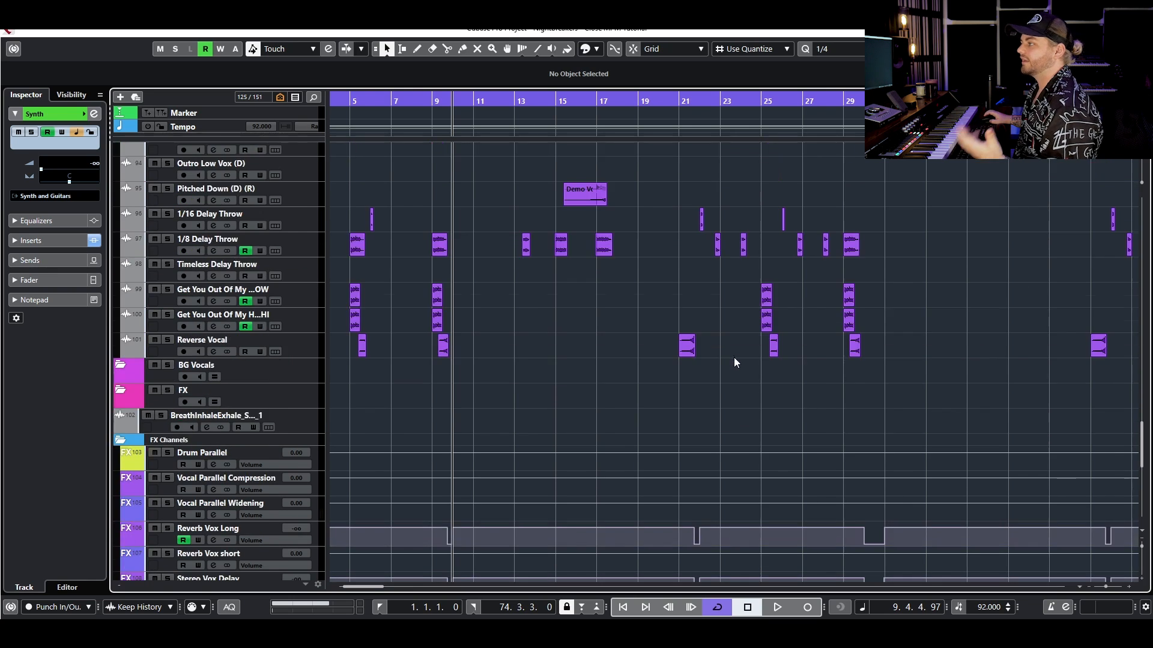
scroll(652, 359, up, 6)
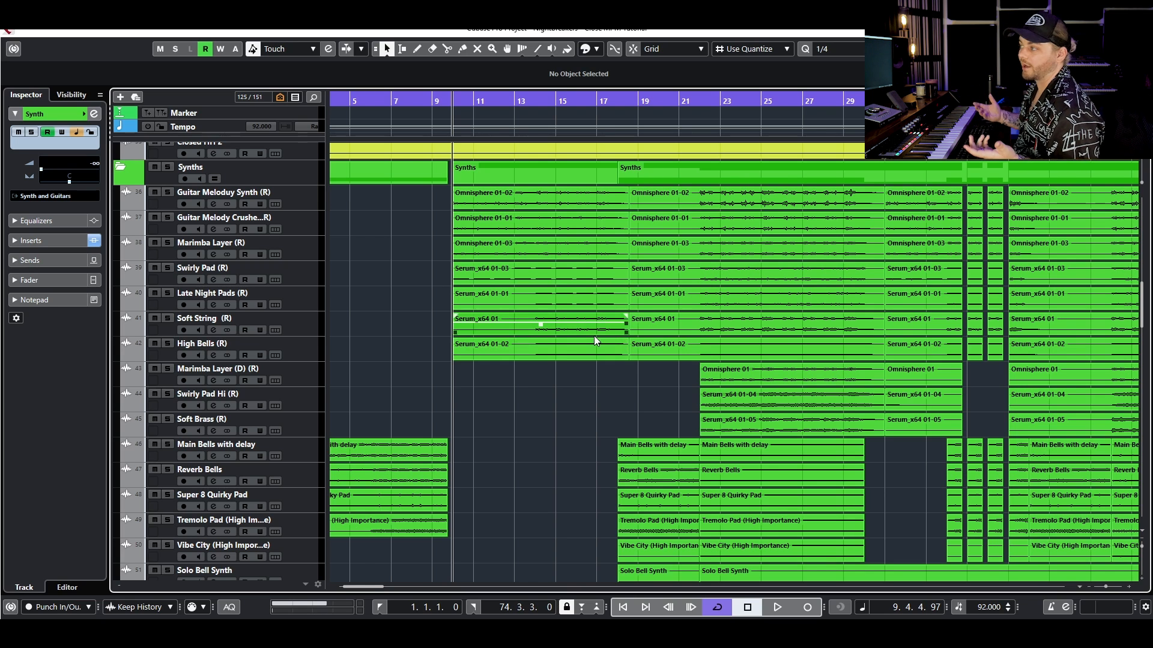
scroll(552, 334, down, 5)
scroll(510, 318, up, 4)
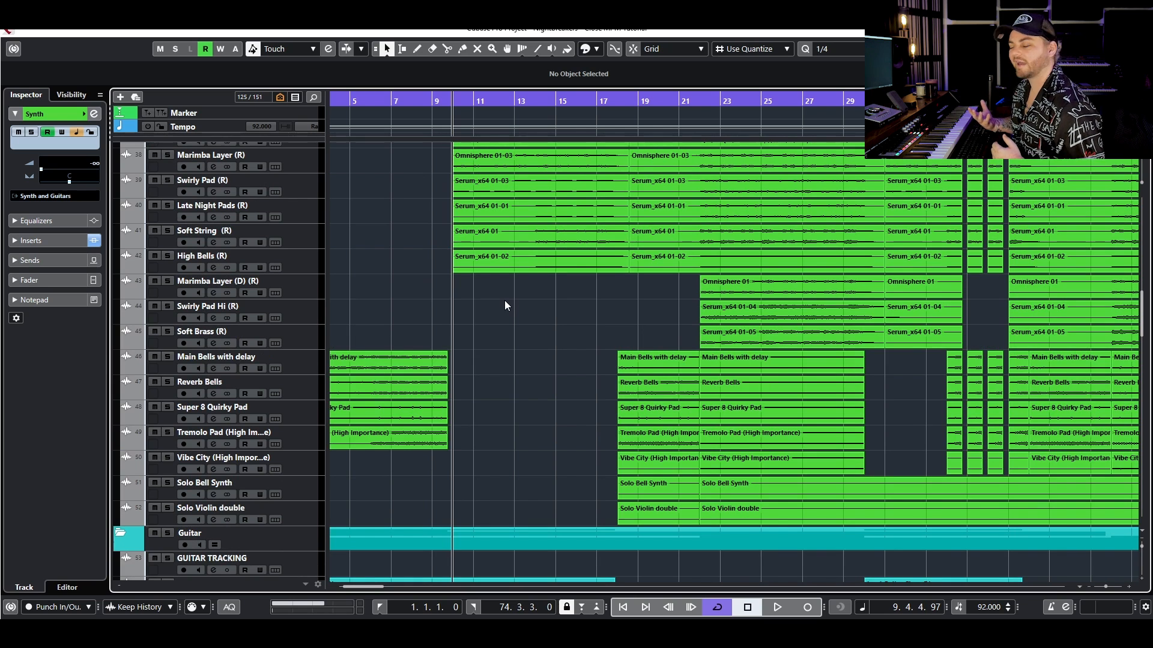
scroll(485, 287, down, 10)
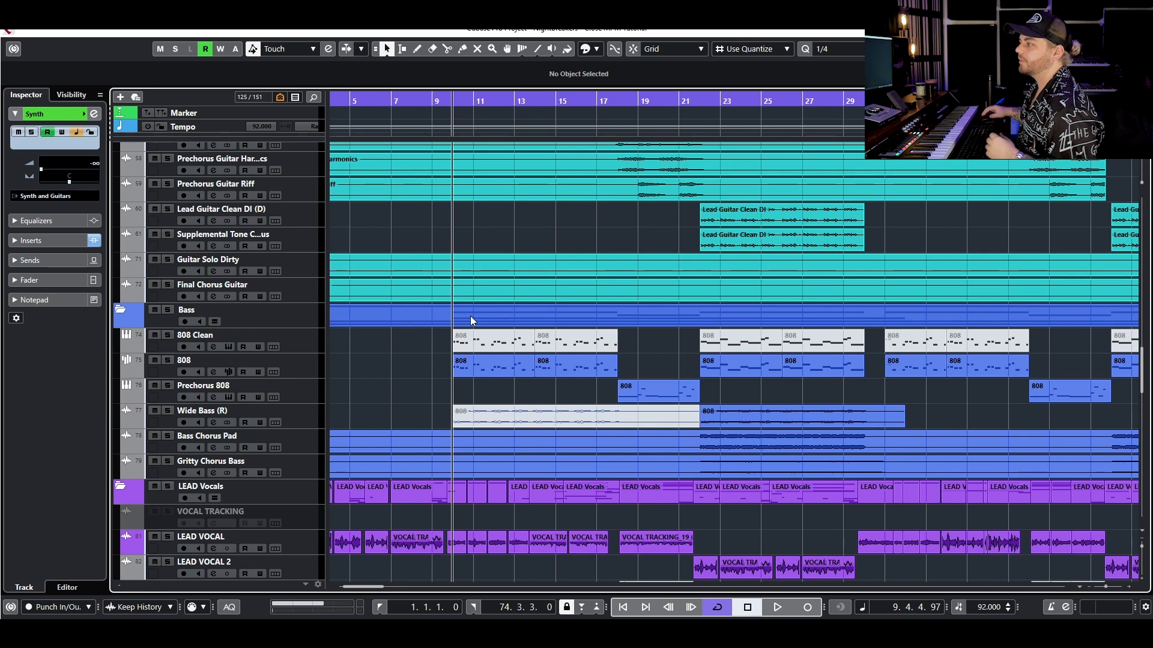
scroll(481, 308, up, 10)
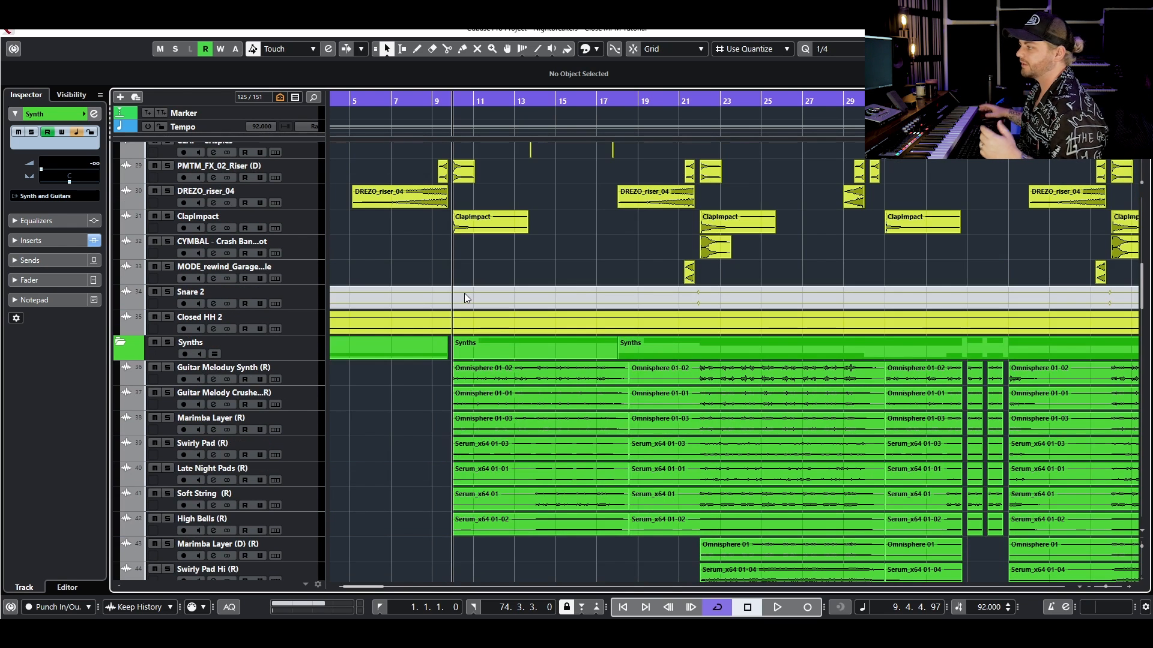
scroll(464, 293, up, 8)
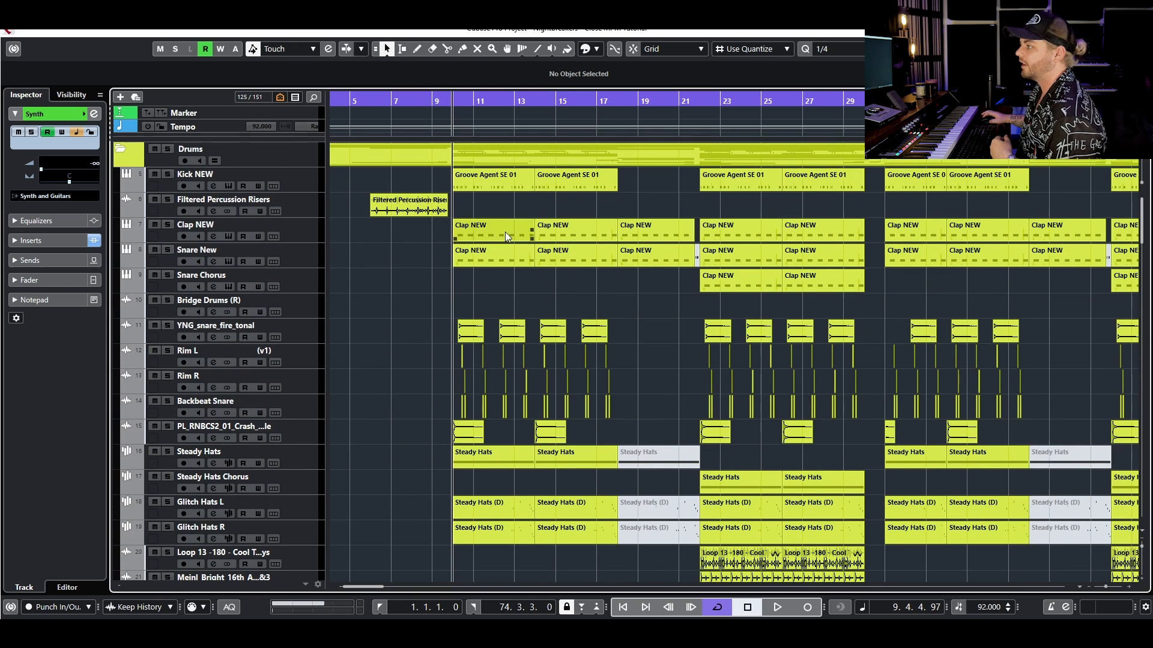
click(168, 174)
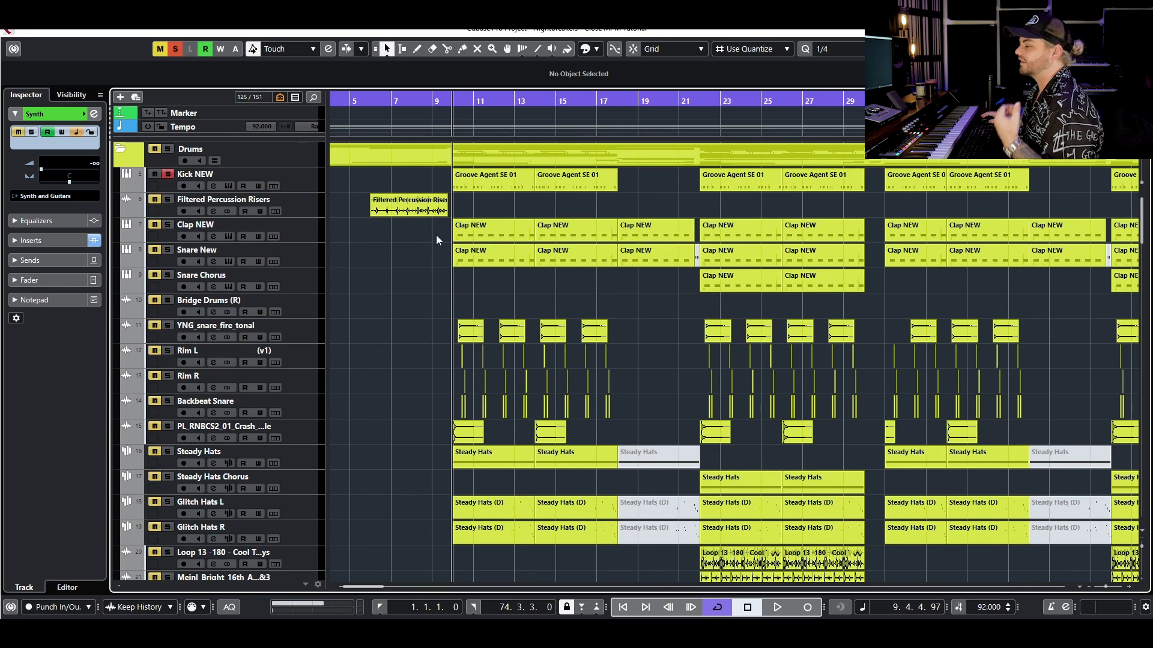
- Solo the 808 track, open its channel settings, and bypass the Bitcrusher insert
scroll(436, 236, down, 9)
scroll(445, 288, down, 10)
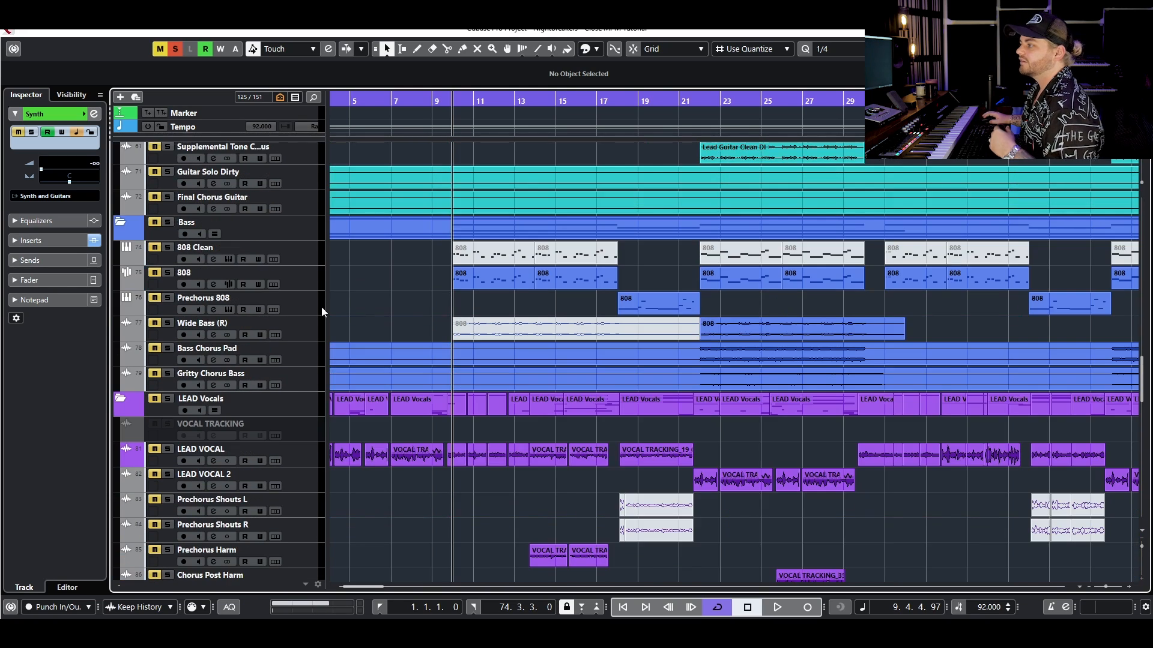
click(214, 286)
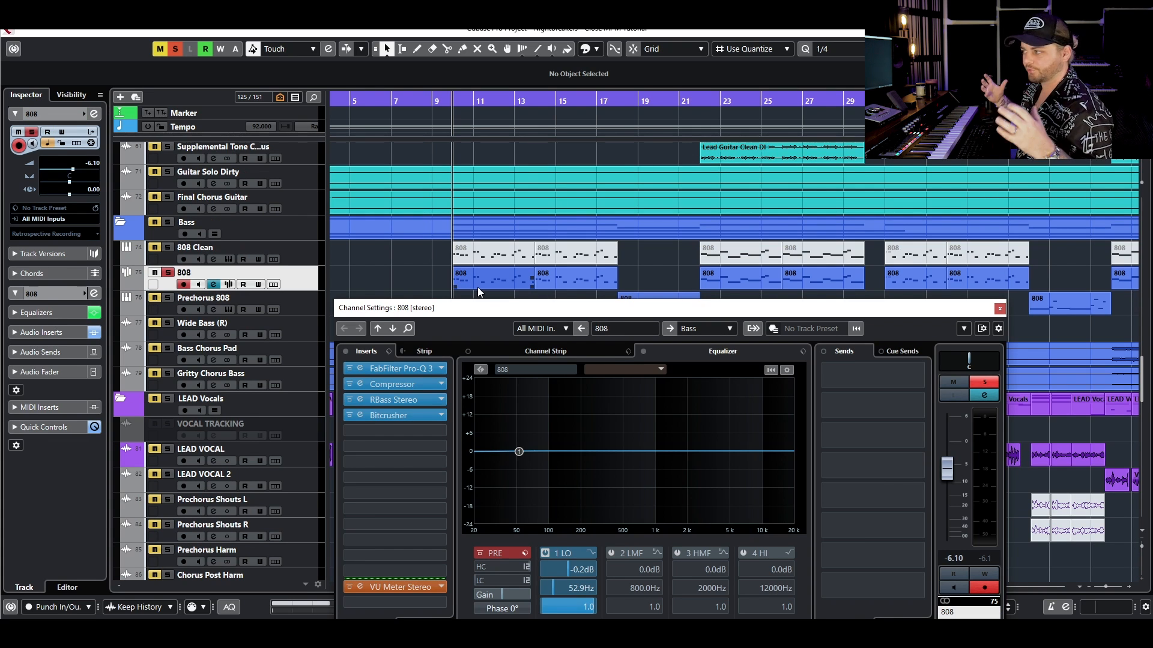
click(350, 415)
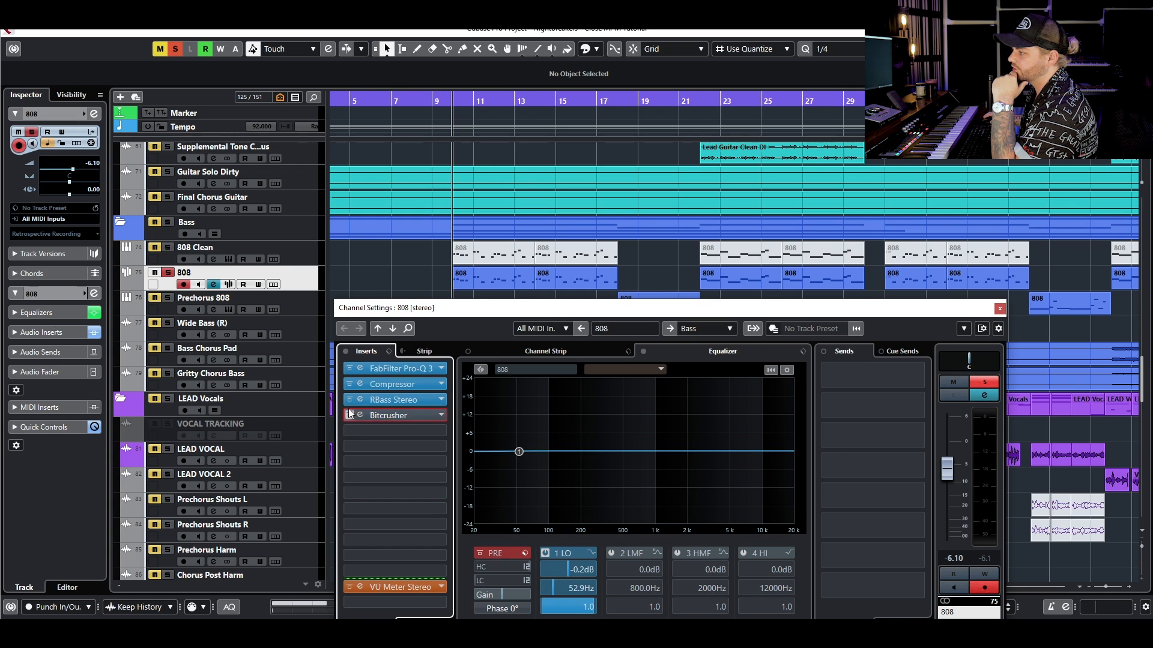
- Bypass the RBass Stereo and Compressor inserts on the 808 channel and audition the soloed track
click(349, 400)
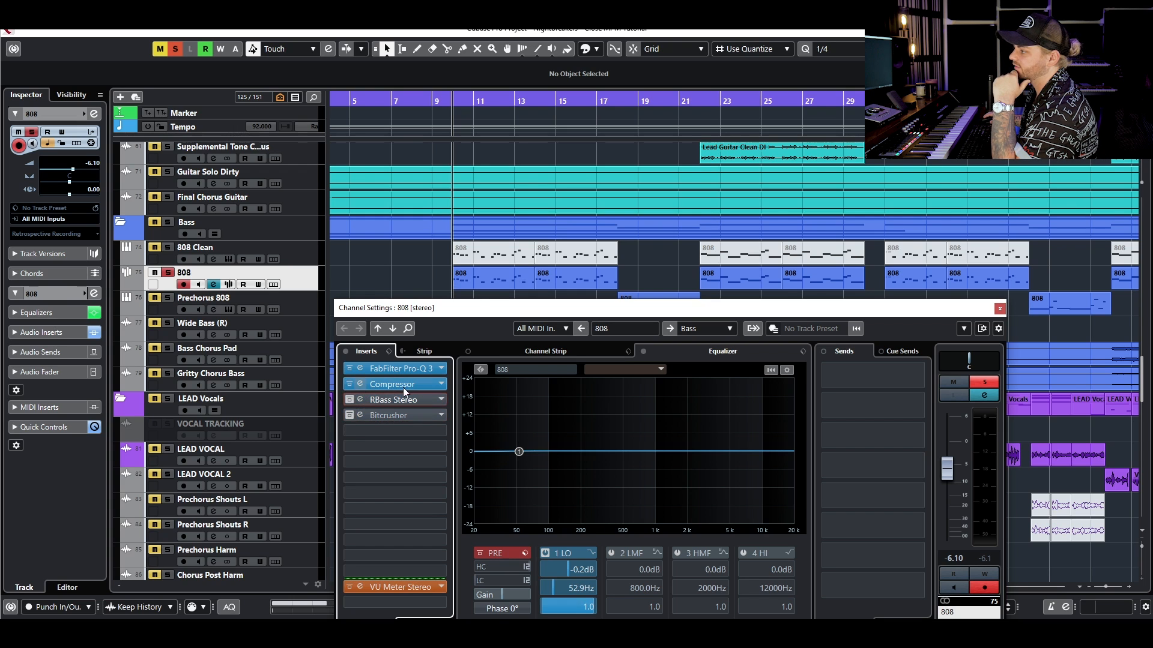
click(348, 385)
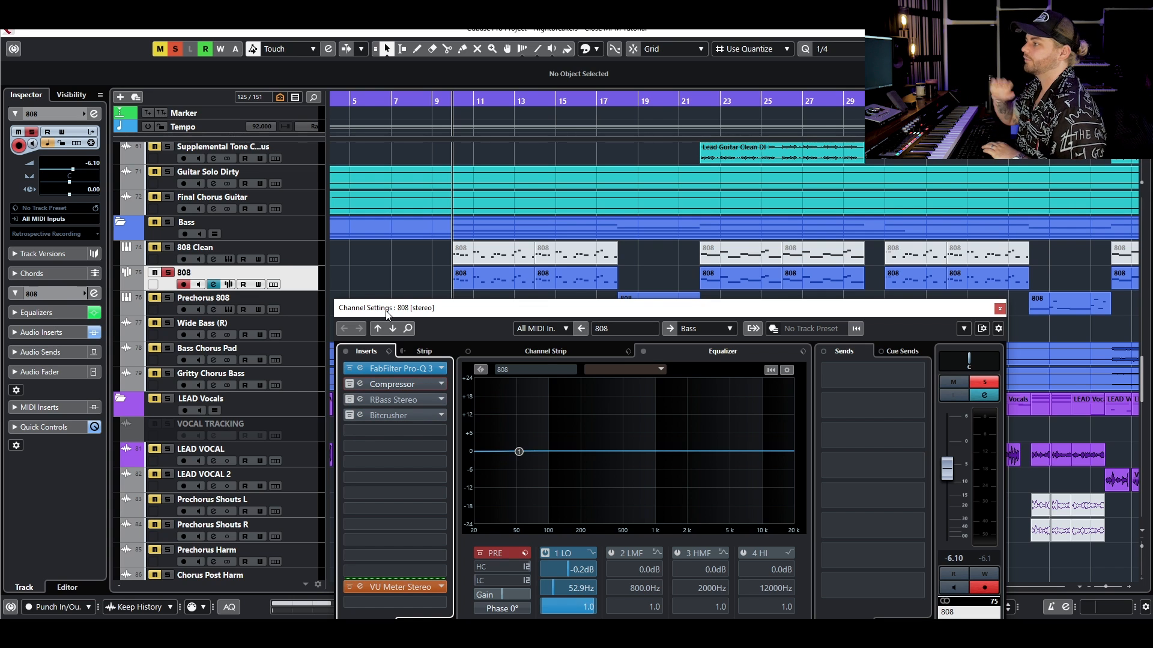
key(space)
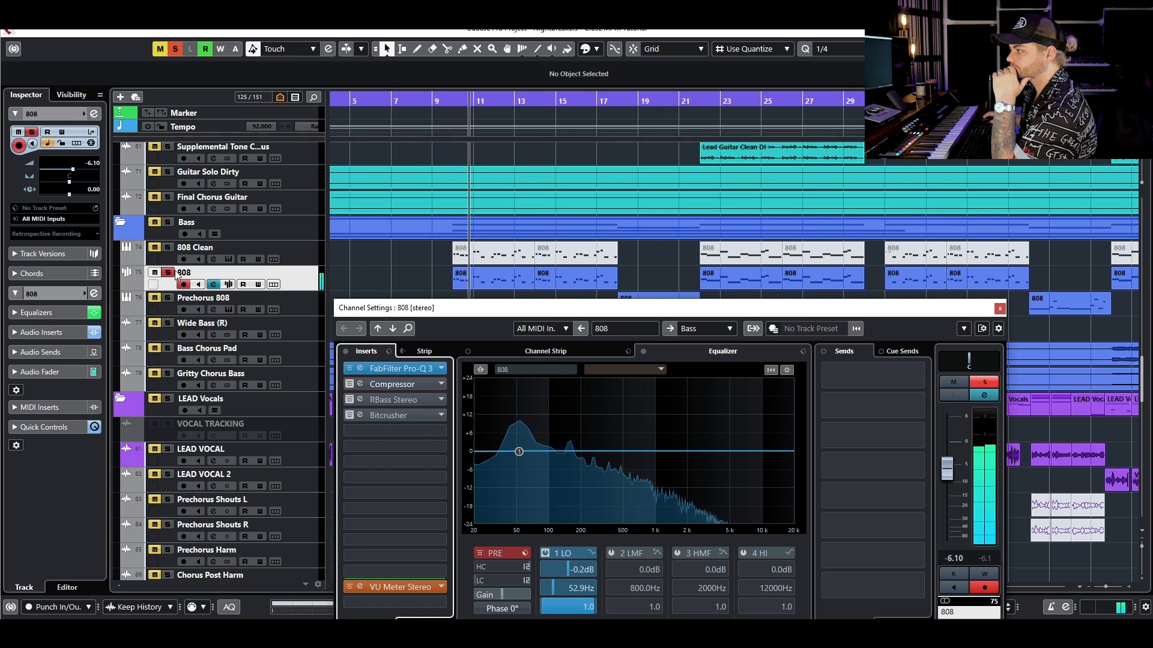
- Clear all solos during playback and listen to the uncompressed 808 in the full mix
click(154, 273)
click(182, 52)
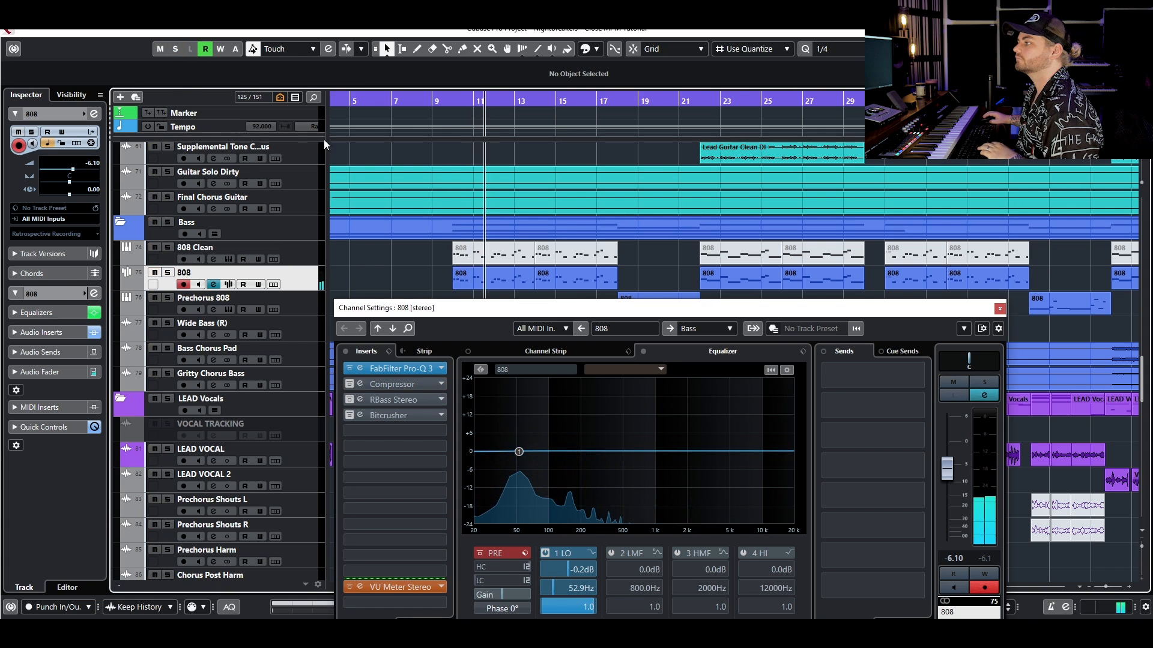
key(space)
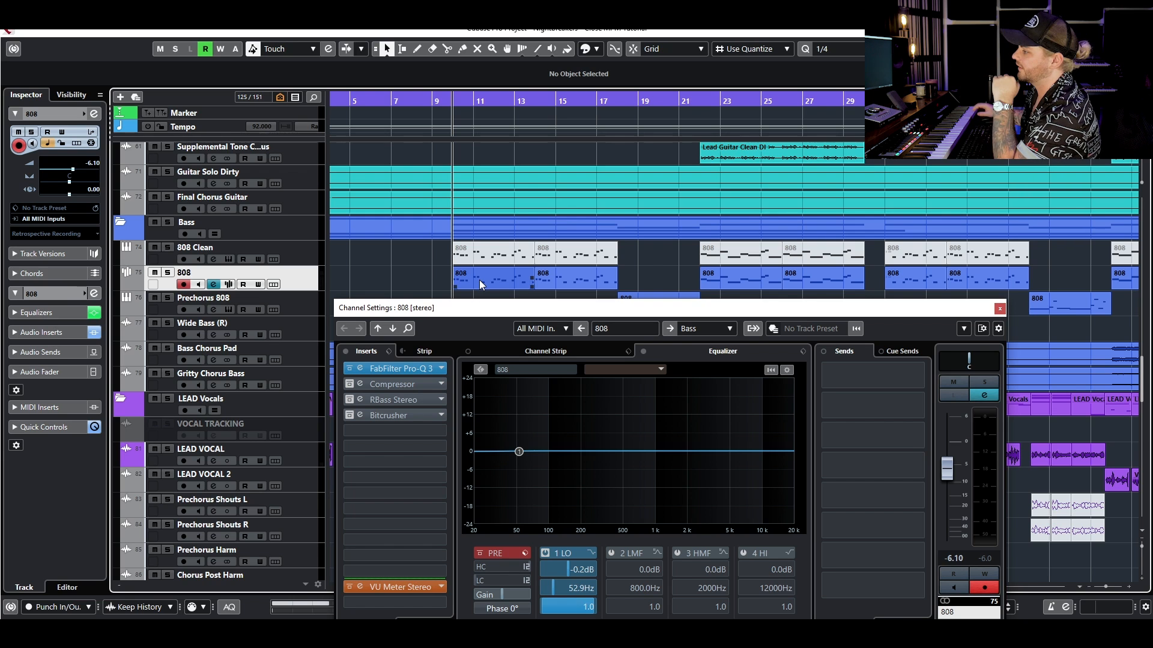
- Reactivate the 808's Compressor insert and solo the 808 together with the Kick NEW track
click(348, 383)
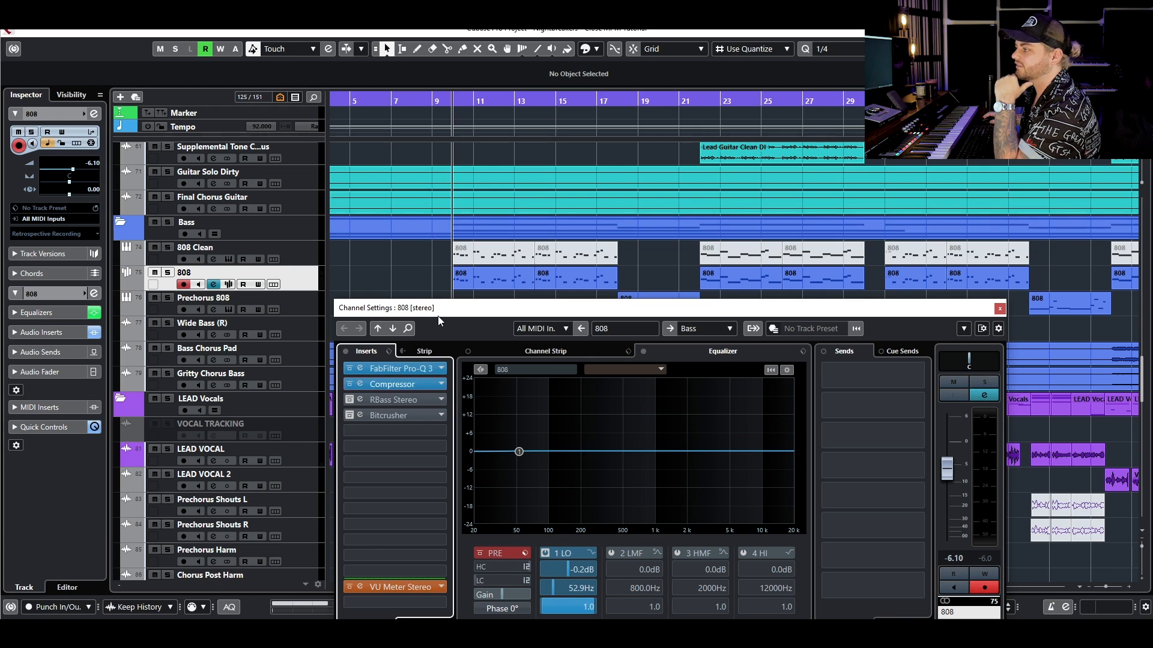
click(167, 273)
scroll(227, 198, up, 15)
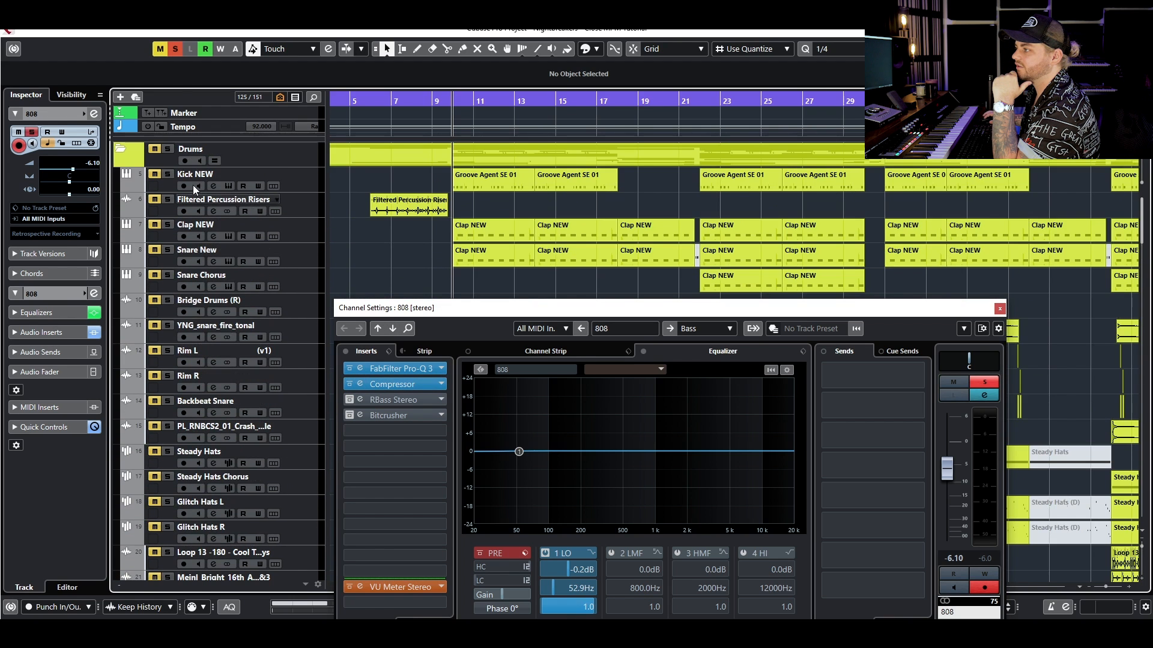
click(168, 174)
scroll(419, 233, down, 10)
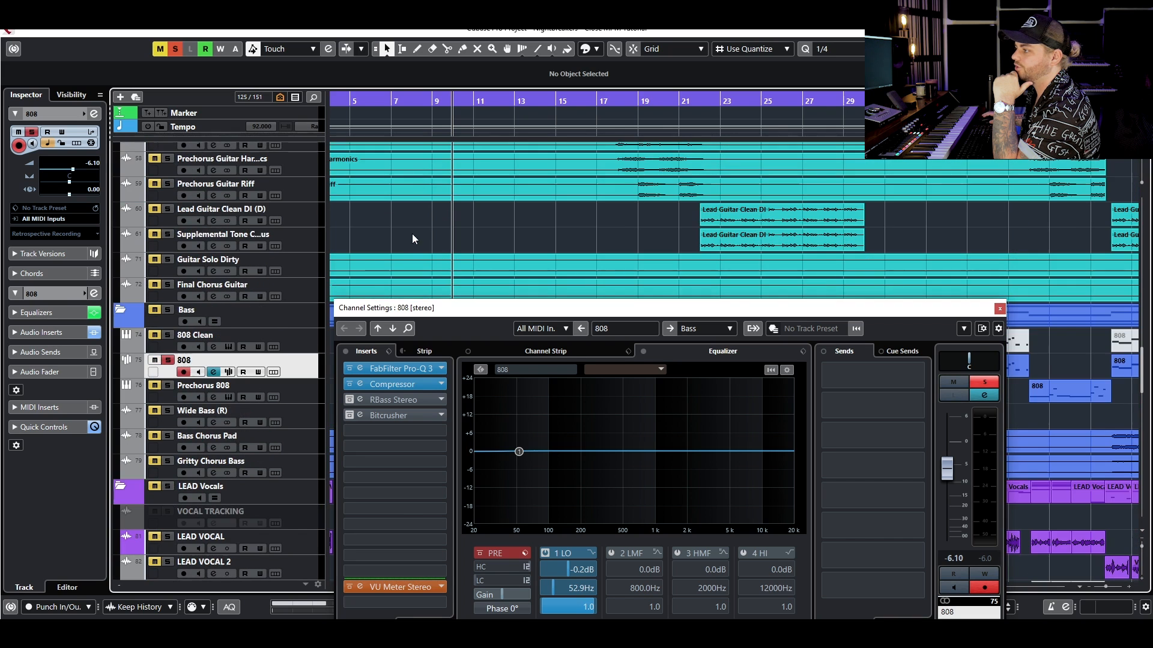
- Open the 808's Compressor and examine the source in its side-chain routing
click(395, 385)
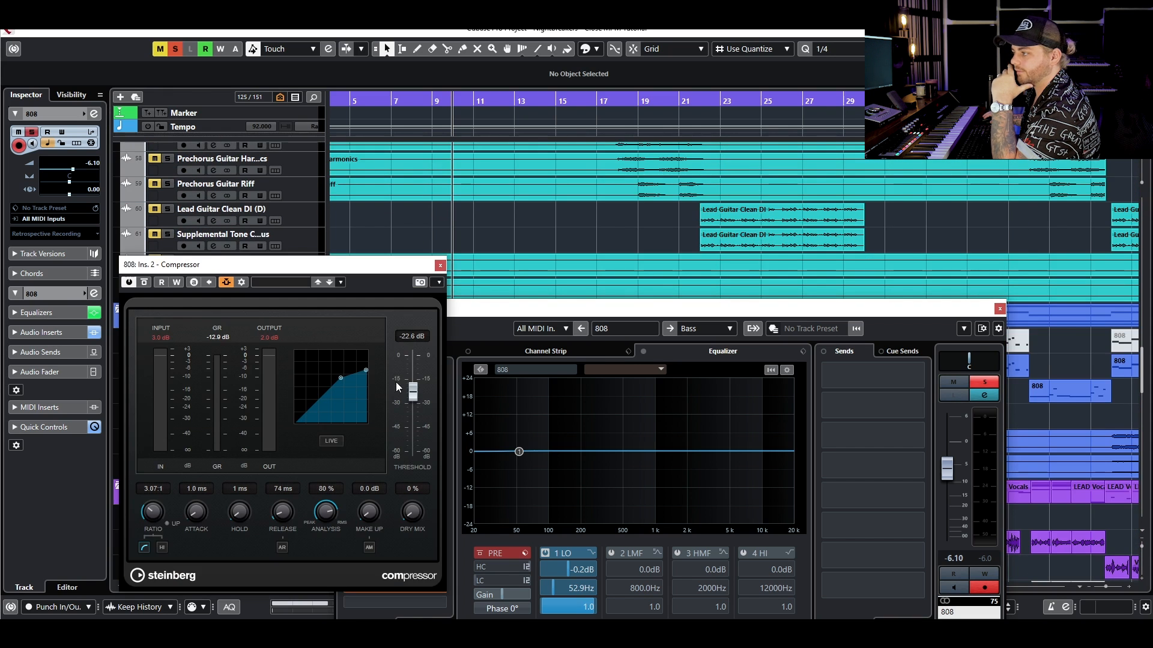
drag(343, 265, 650, 225)
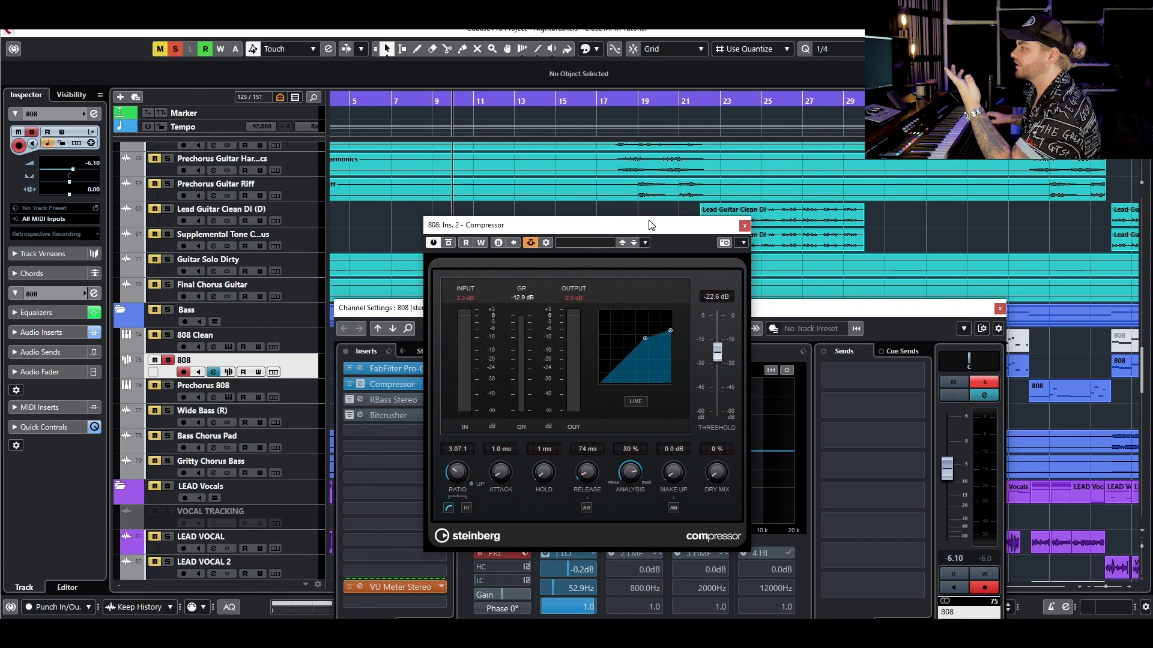
click(530, 243)
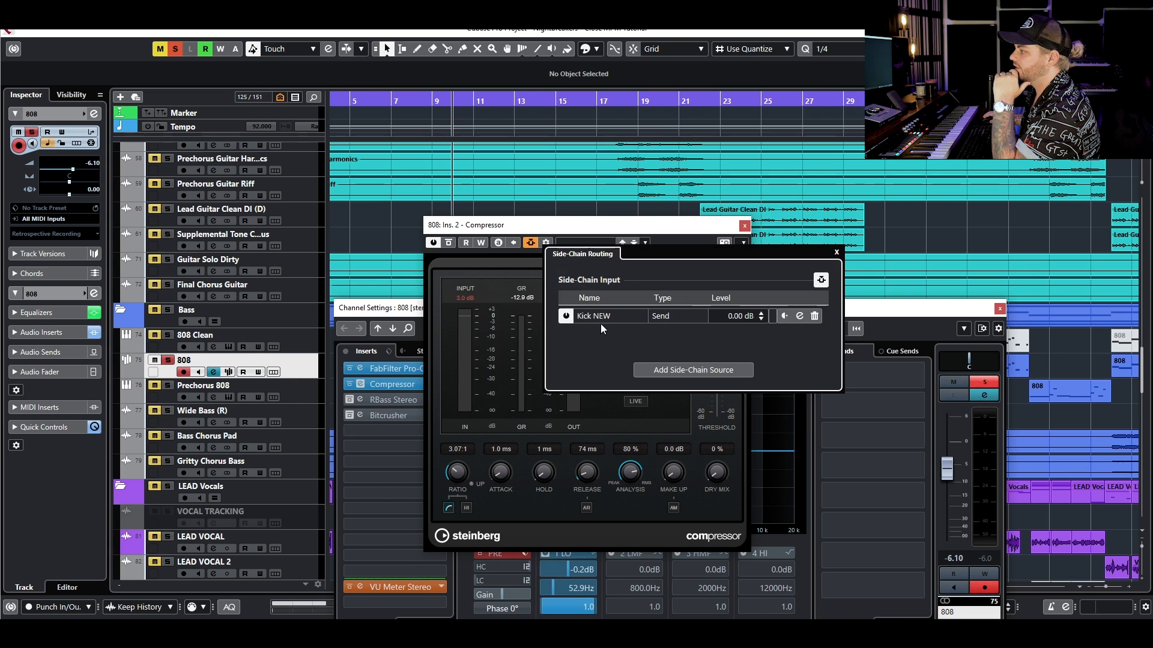
click(530, 242)
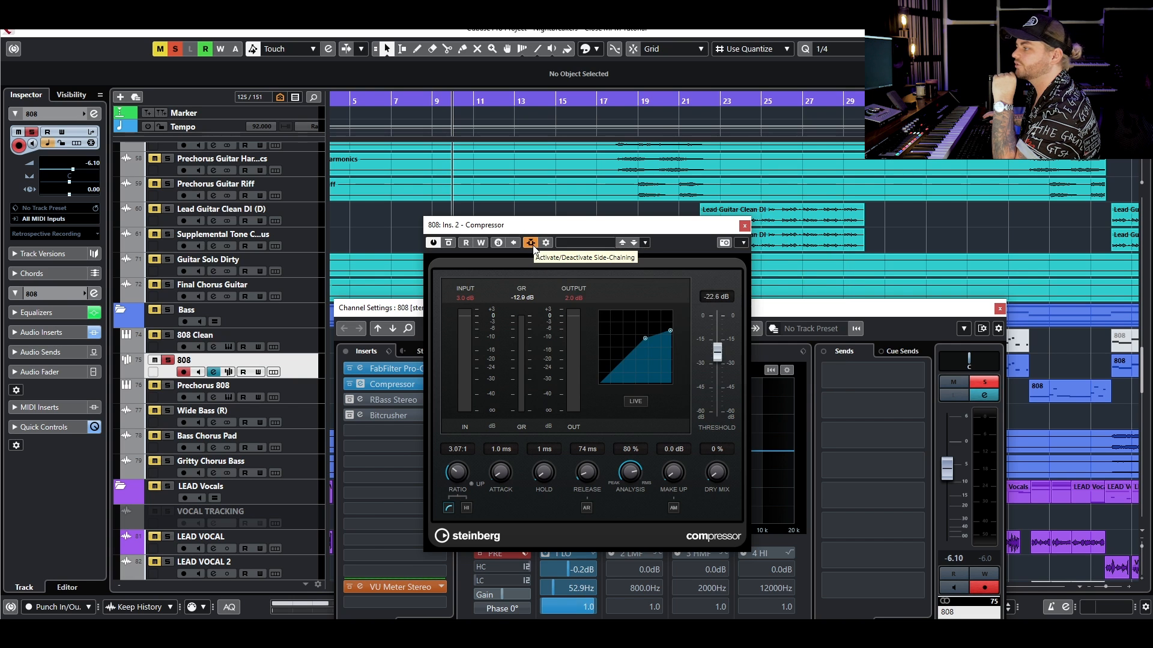
click(533, 246)
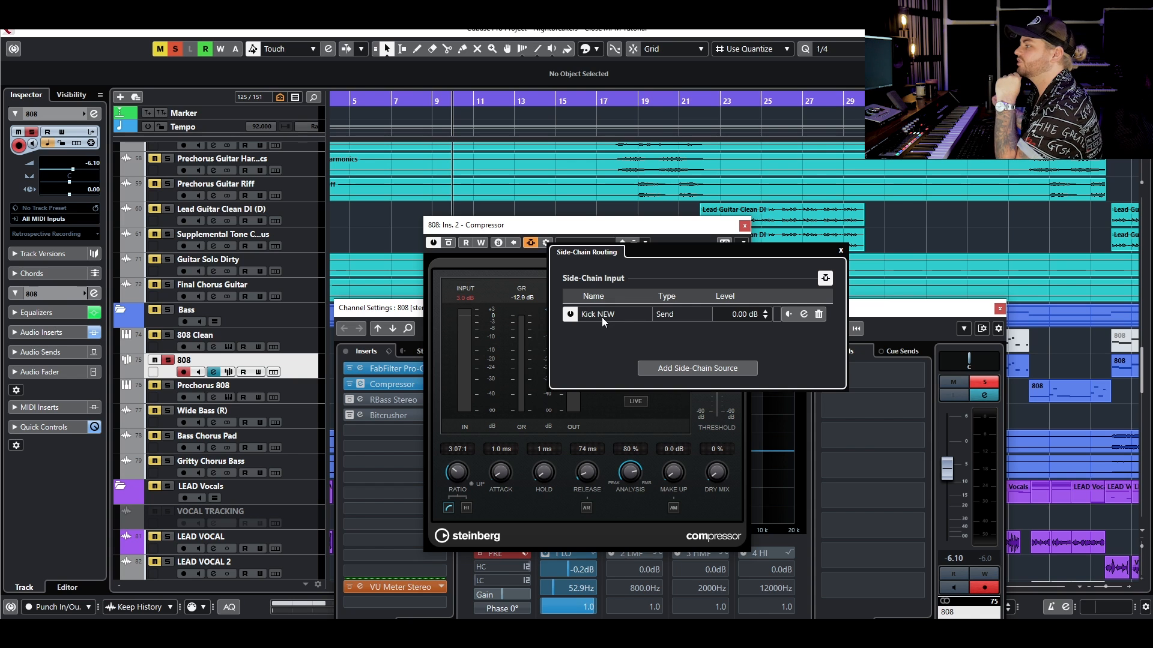
click(611, 233)
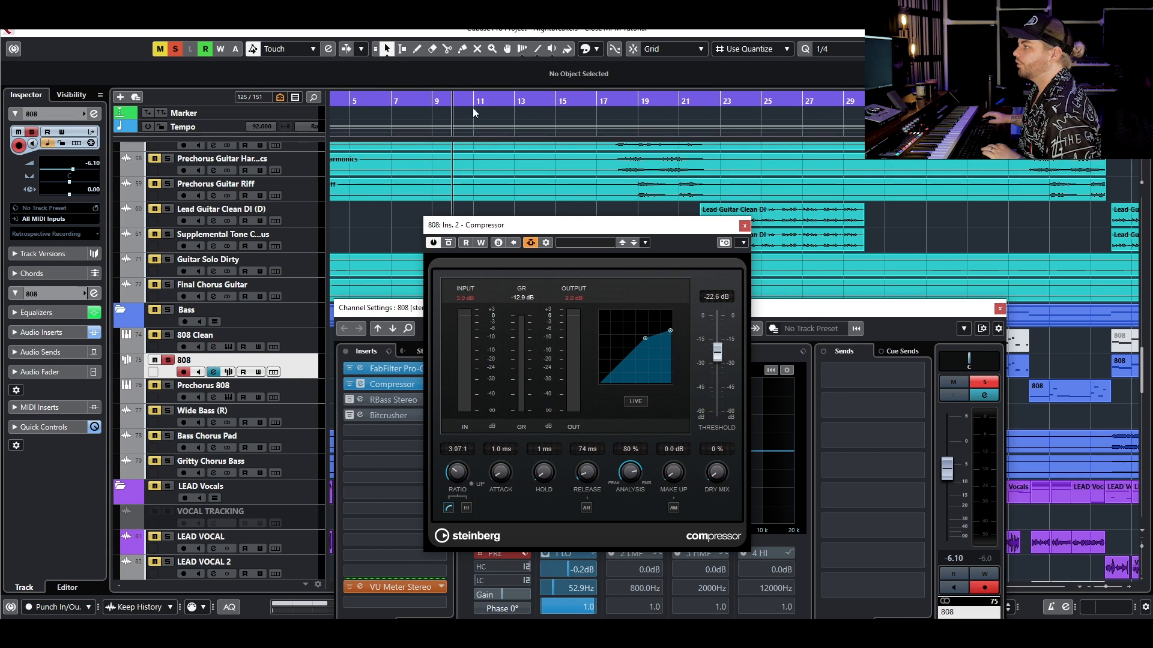
- Play the soloed kick and 808 from bar 11 and observe the side-chained Compressor's gain reduction
click(433, 102)
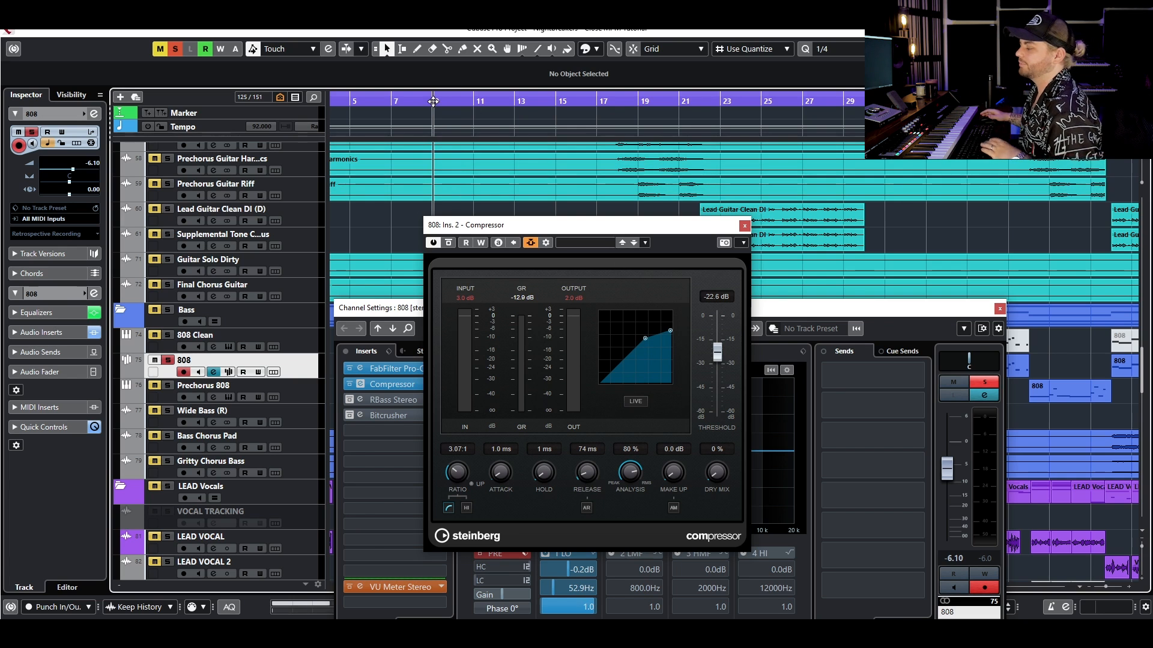
click(474, 101)
key(space)
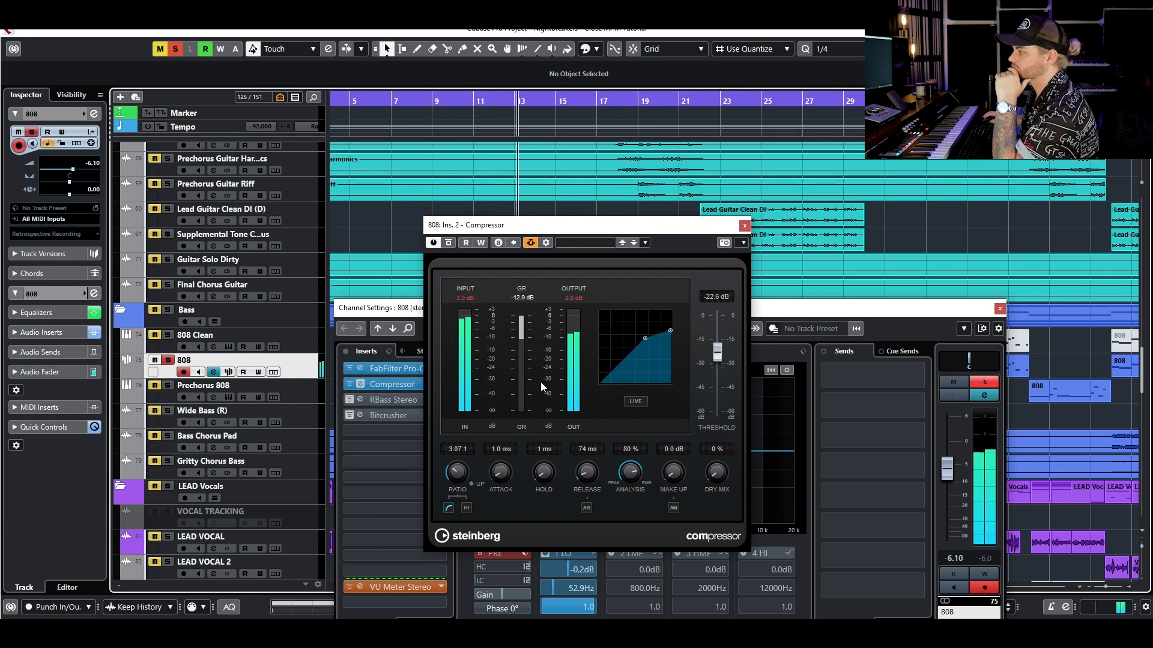
key(space)
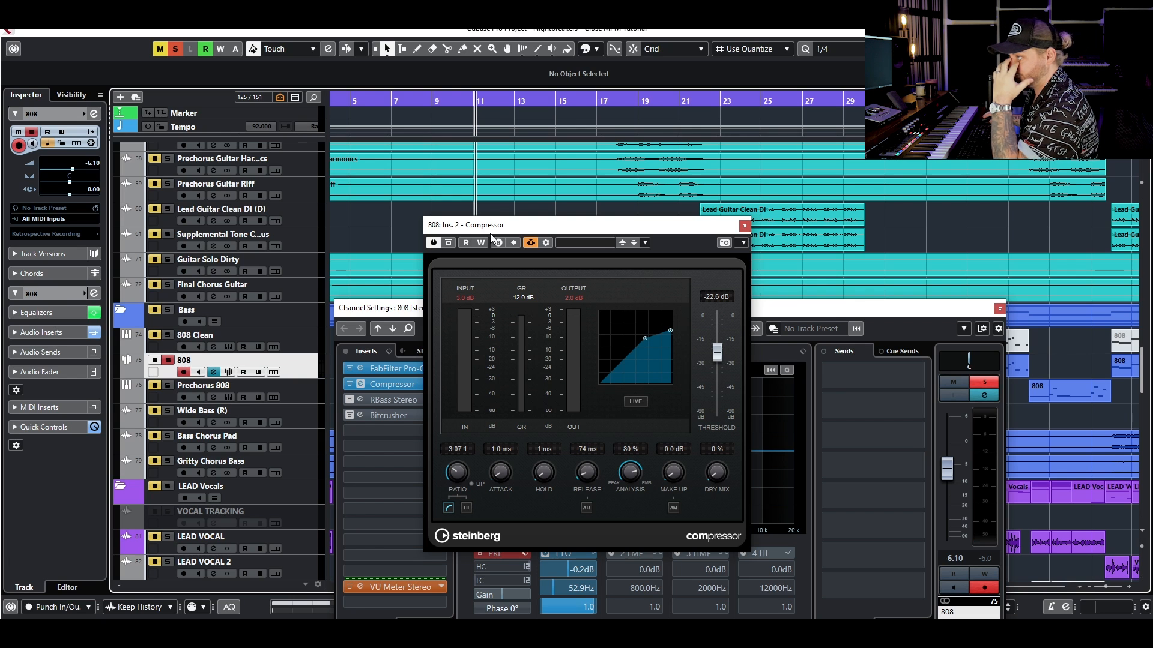
- Try a 1000 ms release on the 808's Compressor from bar 11, shortening it to about 421 ms during playback
click(473, 101)
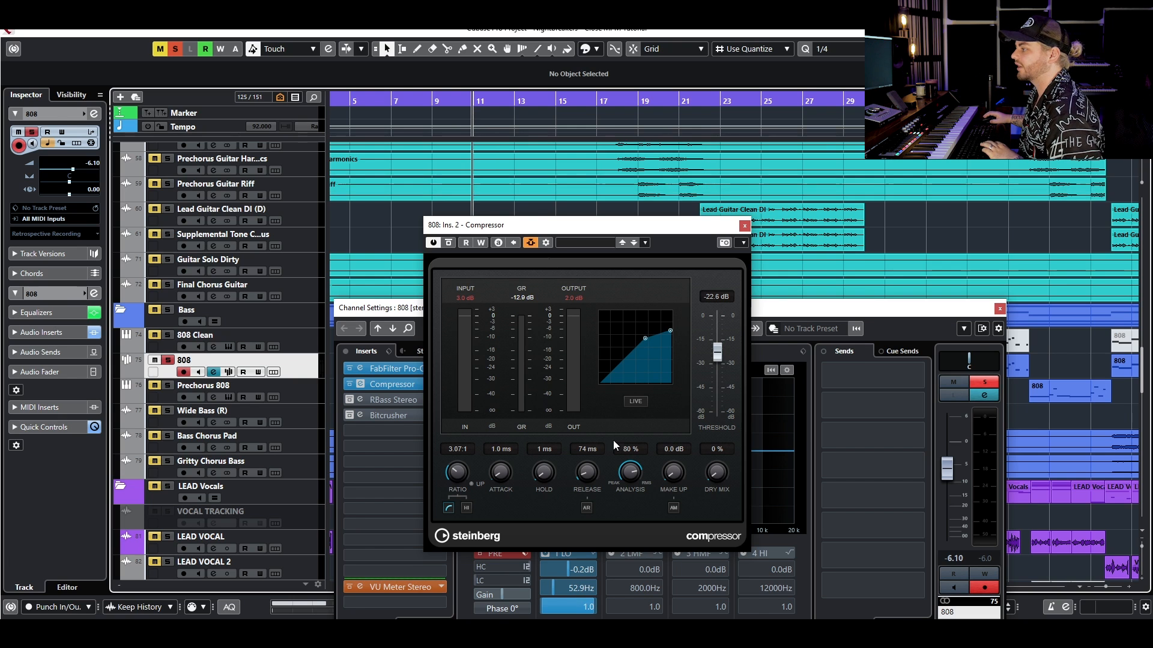
drag(585, 483, 620, 419)
key(space)
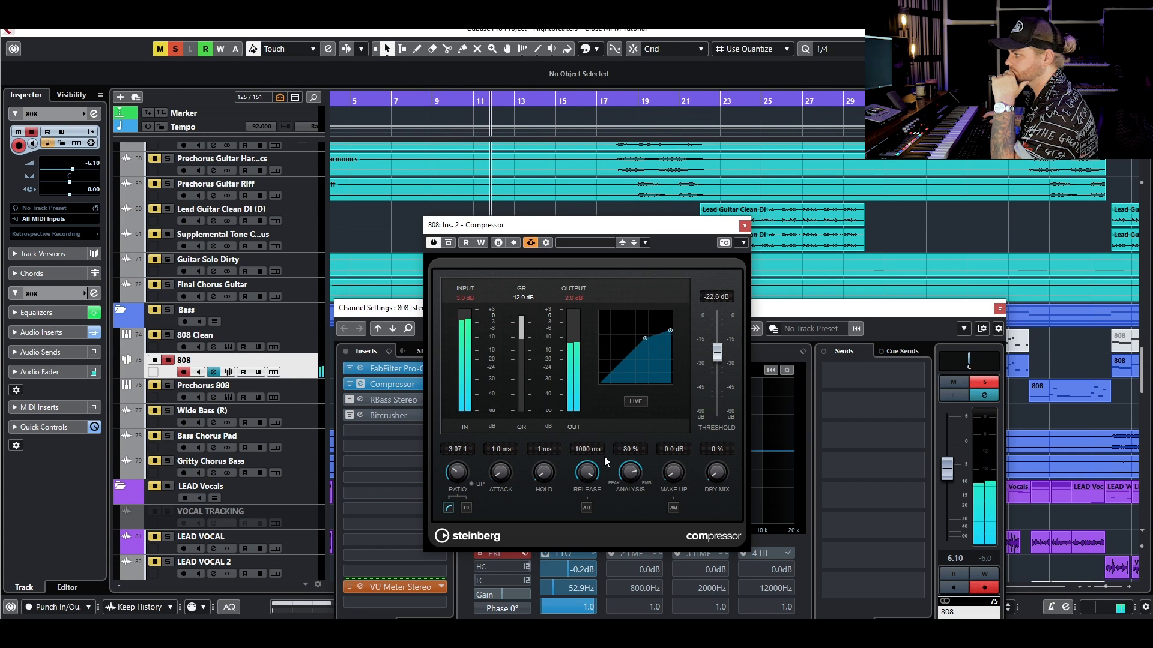
drag(599, 469, 585, 478)
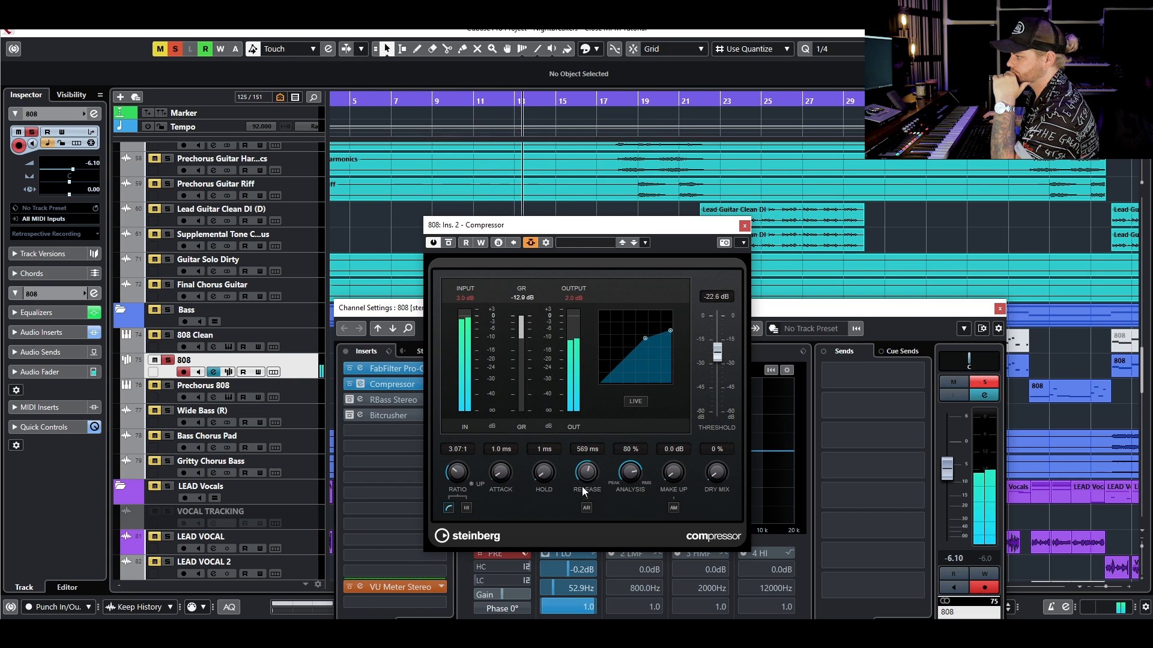
drag(585, 479, 586, 473)
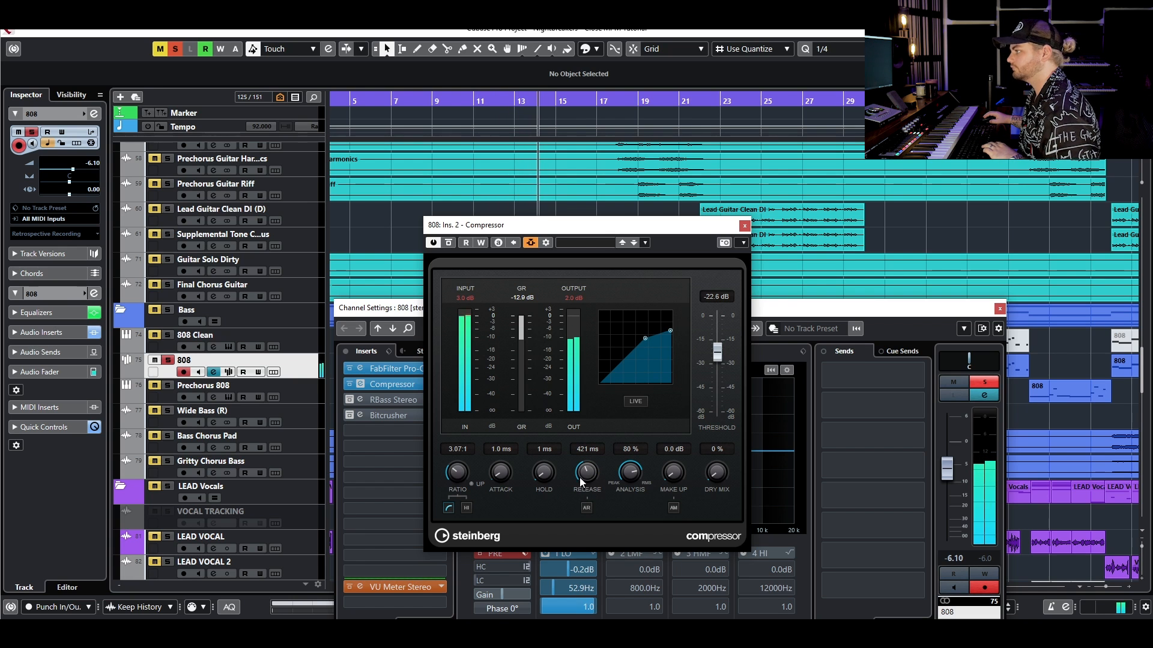
- Try the shortest Compressor release of 10 ms on the 808 and audition it with the kick
drag(587, 470, 574, 496)
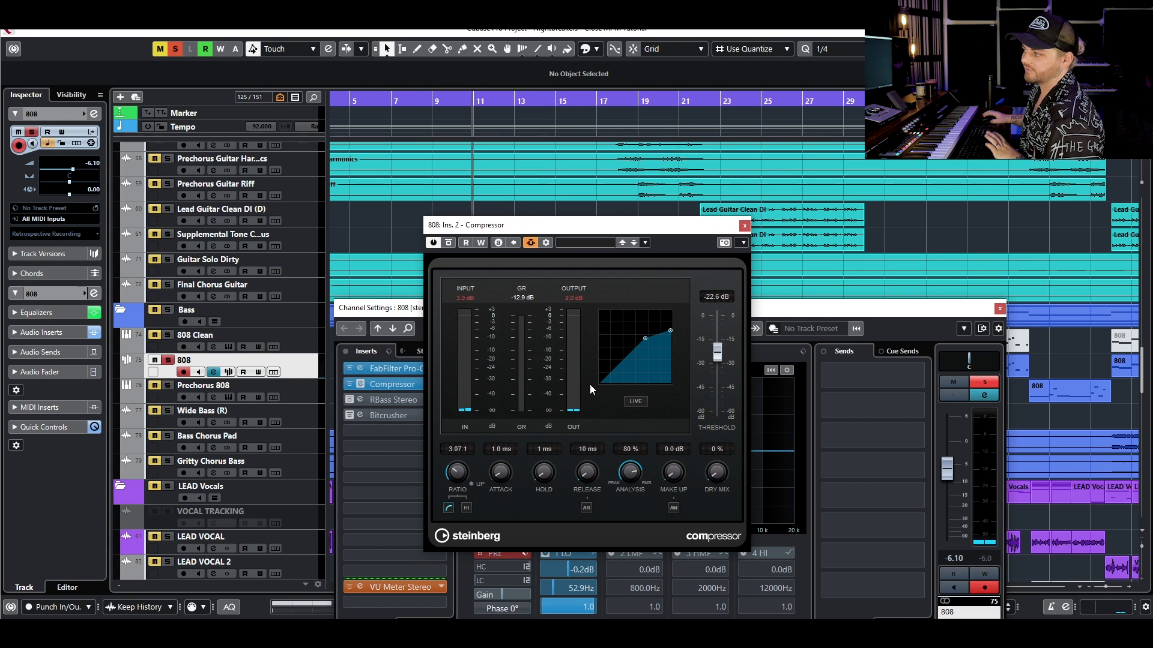
key(space)
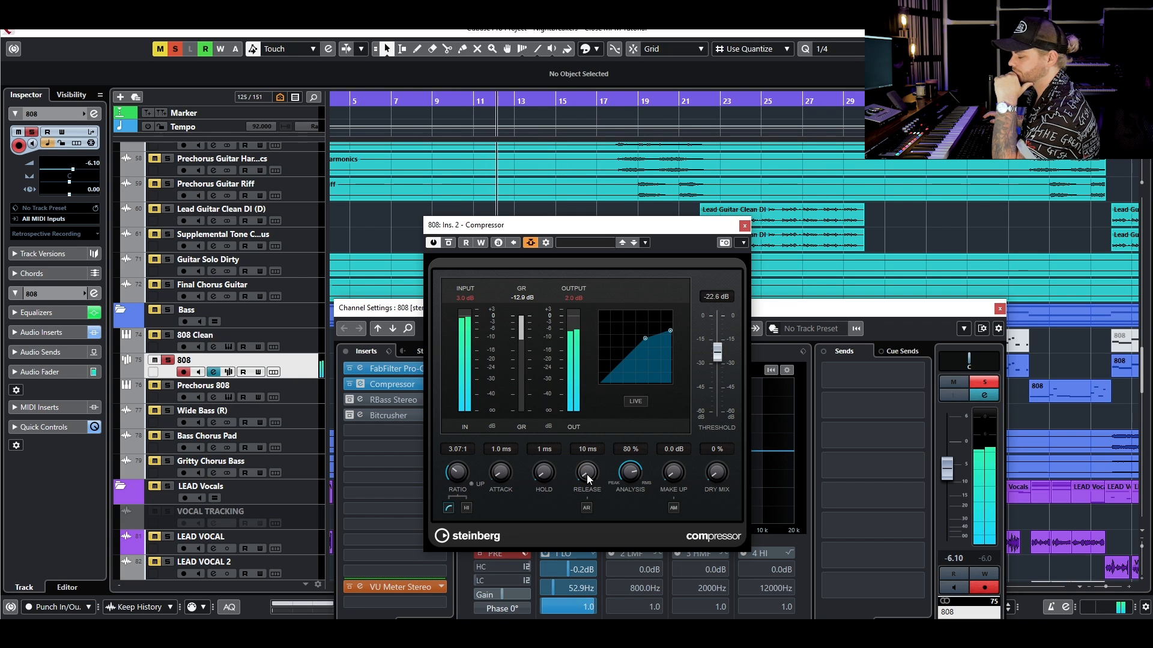
key(space)
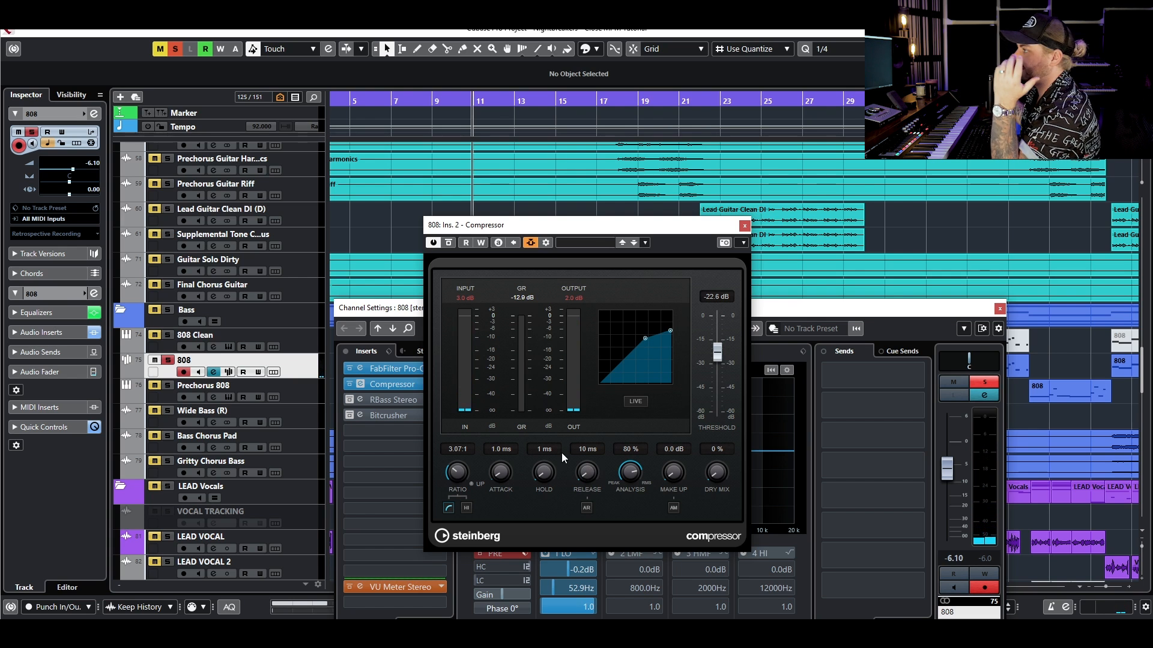
- Set the 808 Compressor's release to 75 ms and close its window
mouse_move(589, 474)
mouse_down()
mouse_move(601, 483)
mouse_move(589, 470)
mouse_move(598, 472)
mouse_up()
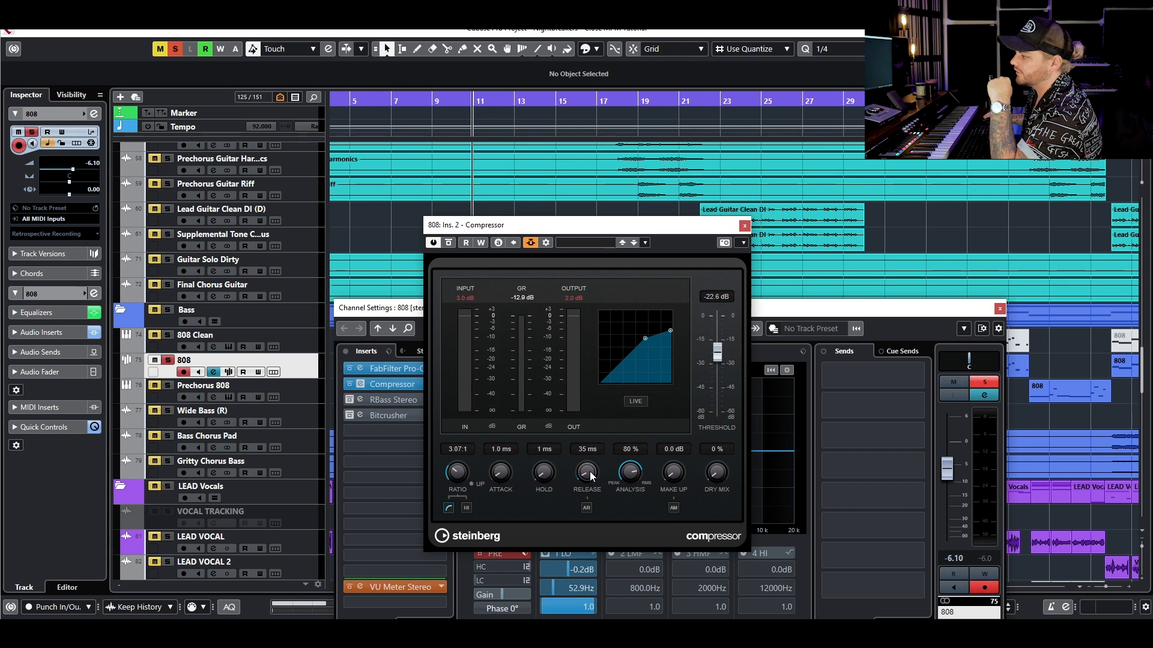
click(588, 449)
text(75)
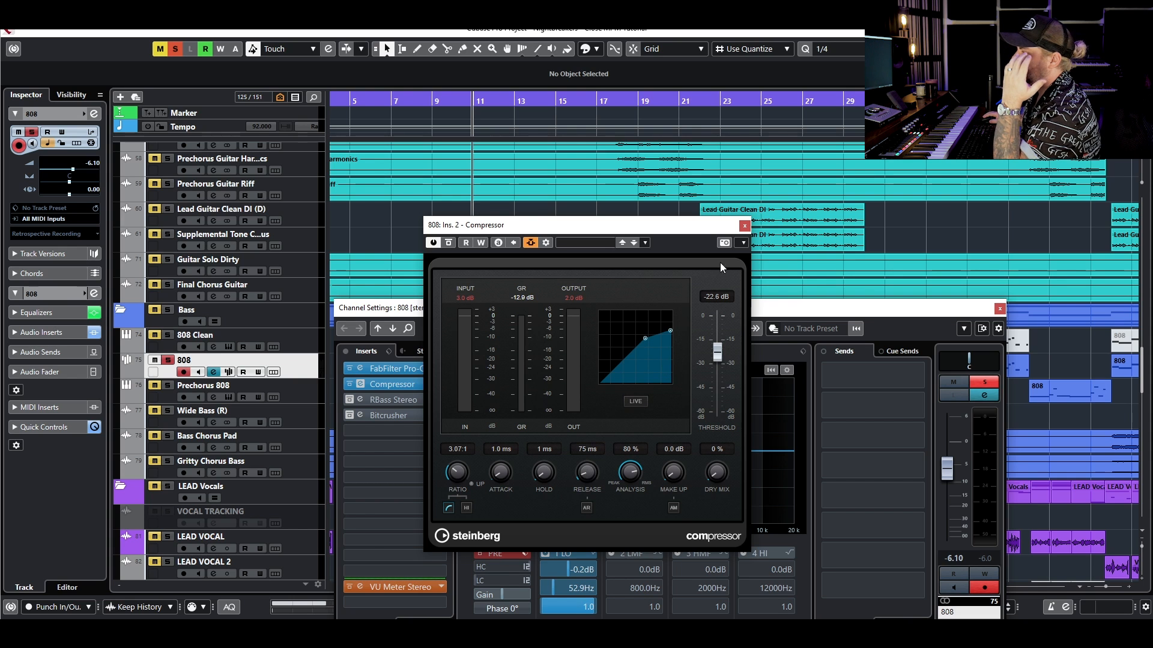
click(744, 225)
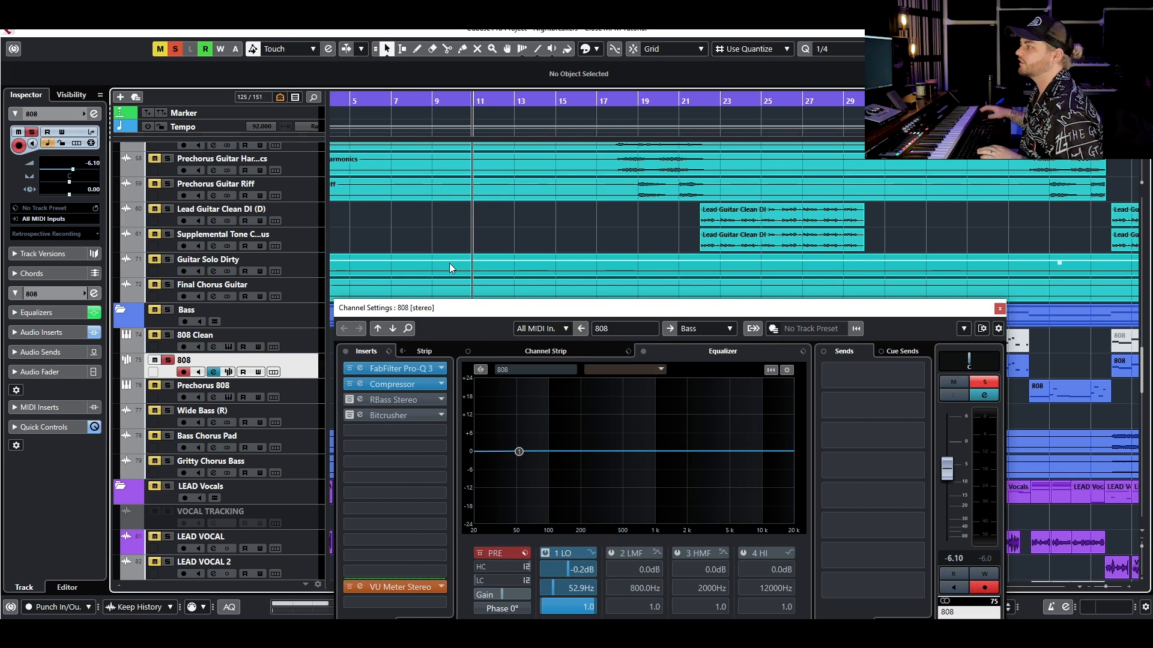
- Clear all solos and compare the full mix with the 808's Compressor active and bypassed
click(175, 49)
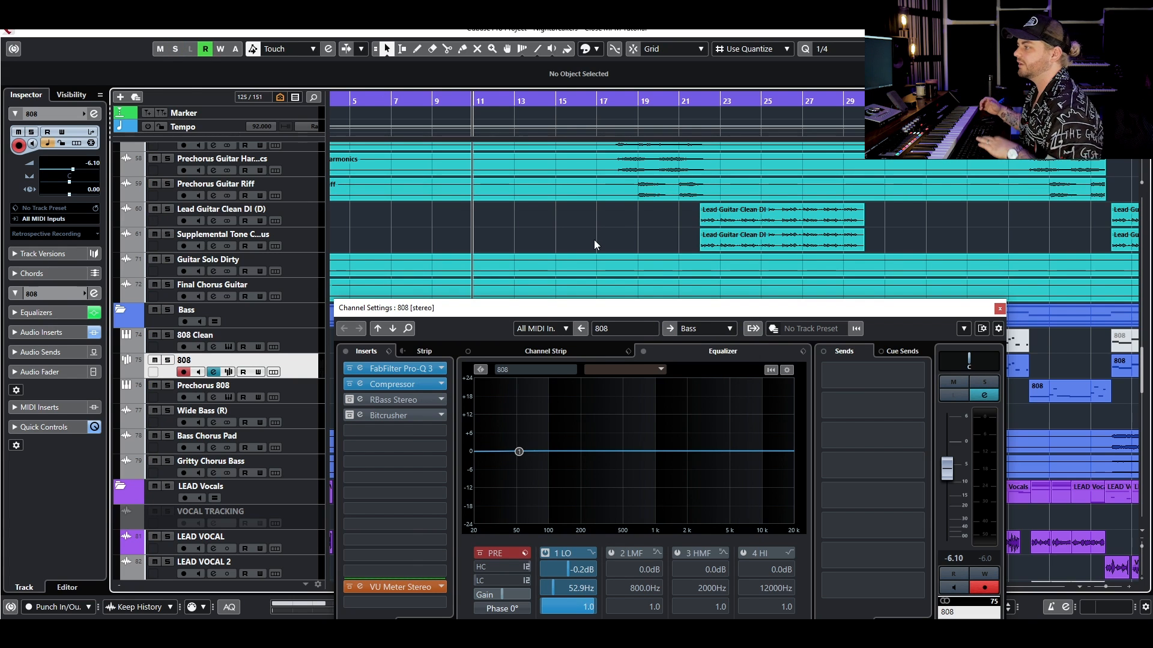
key(space)
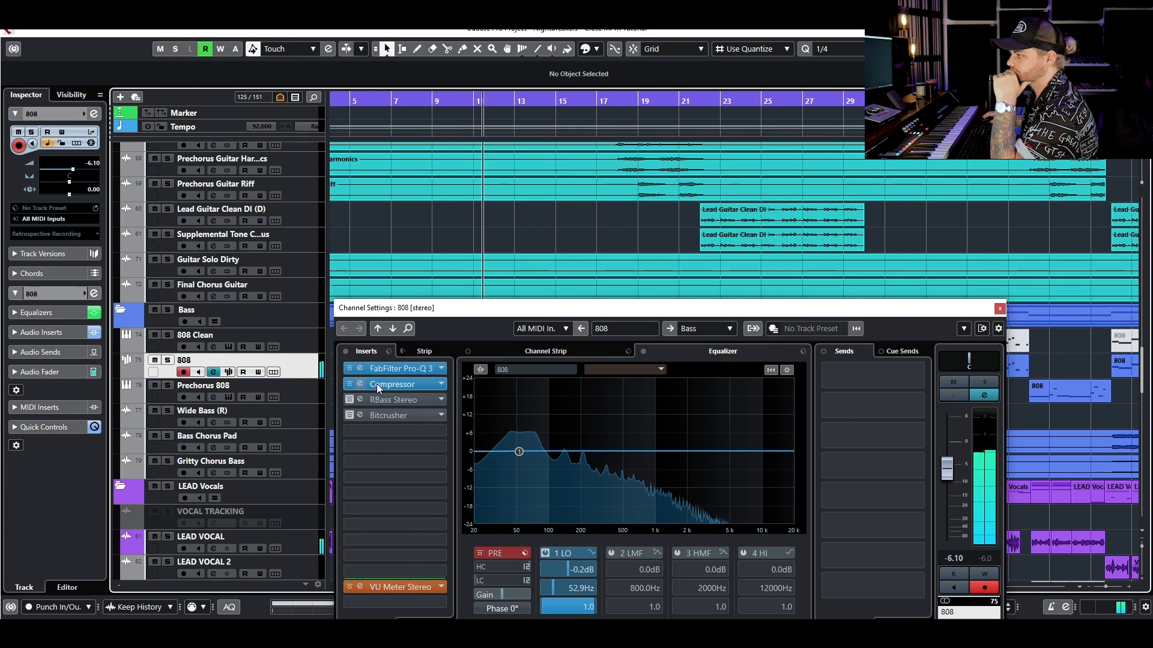
click(349, 385)
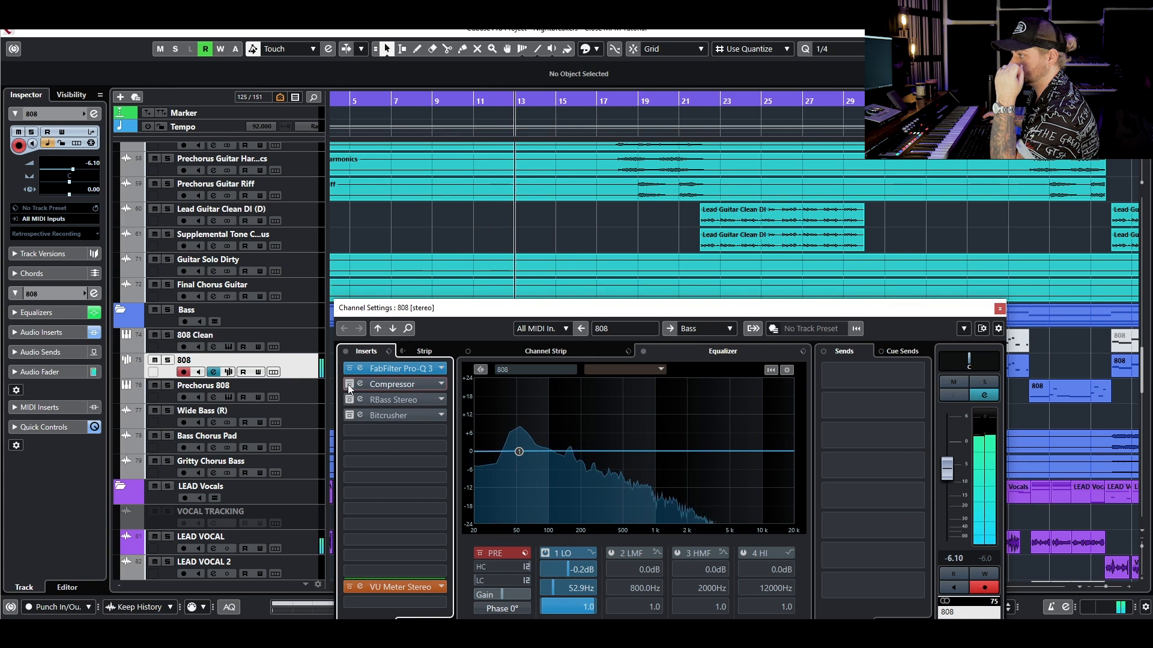
click(349, 384)
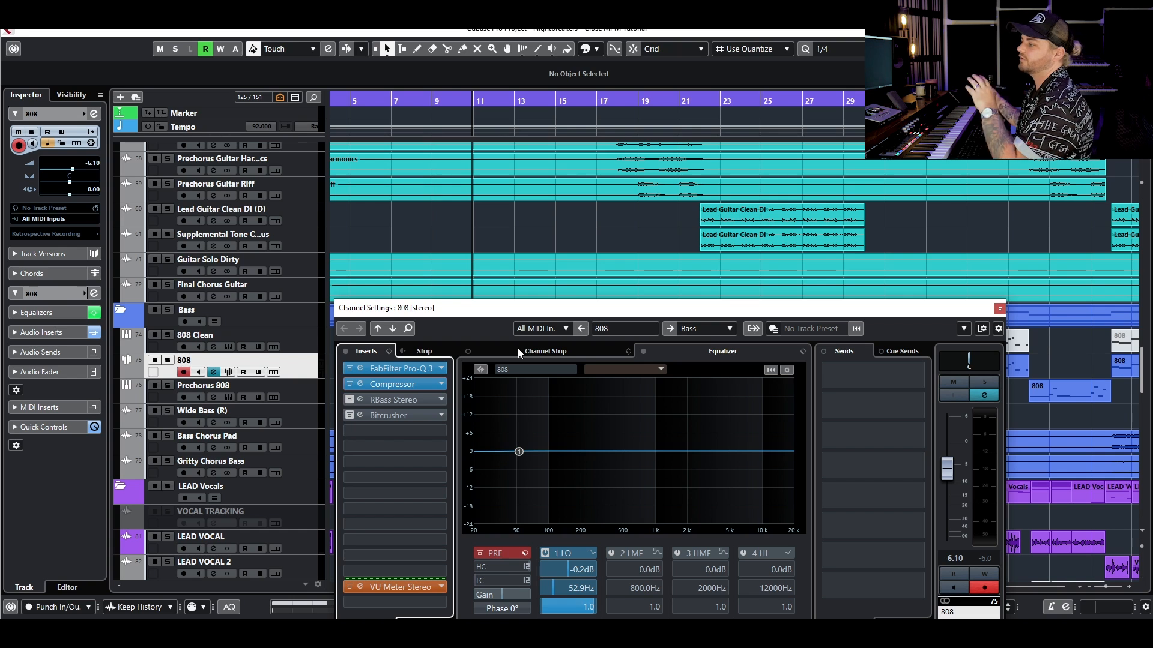
- Solo the 808, reactivate its RBass Stereo insert, and open the plug-in's editor above the channel settings
click(168, 360)
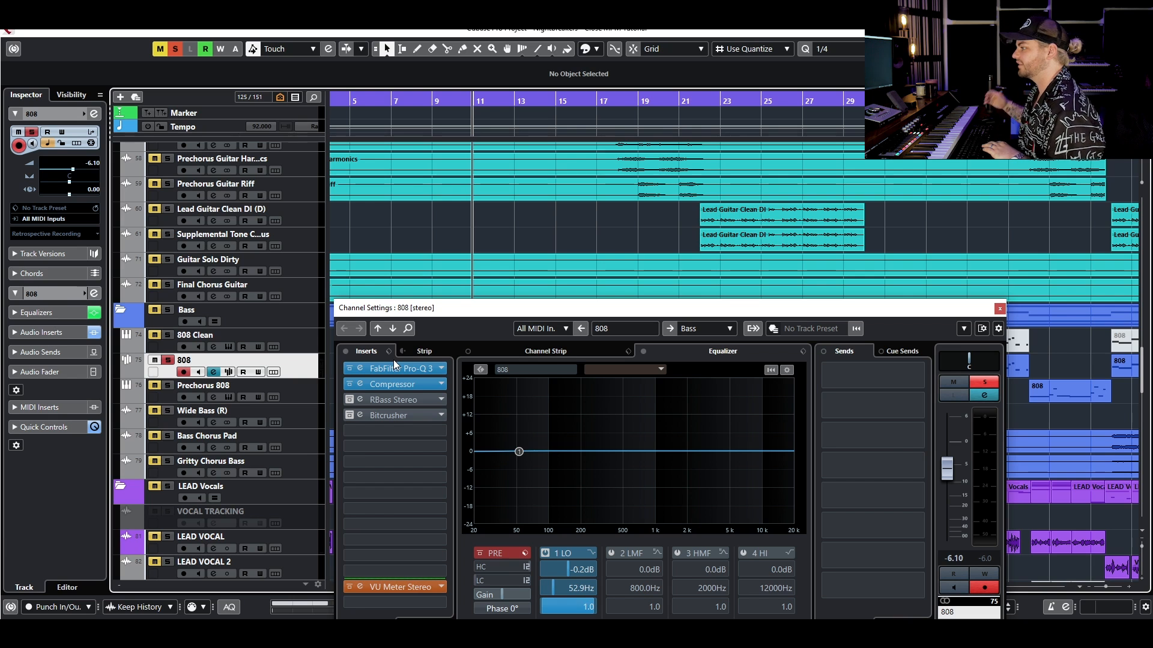
click(350, 399)
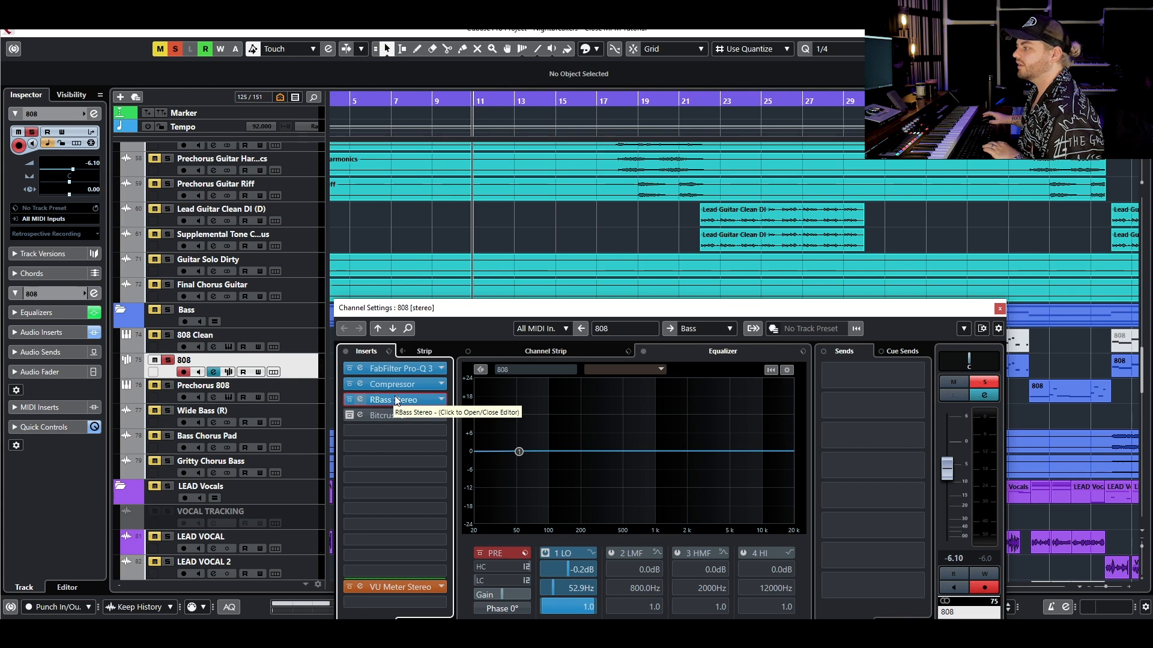
click(393, 400)
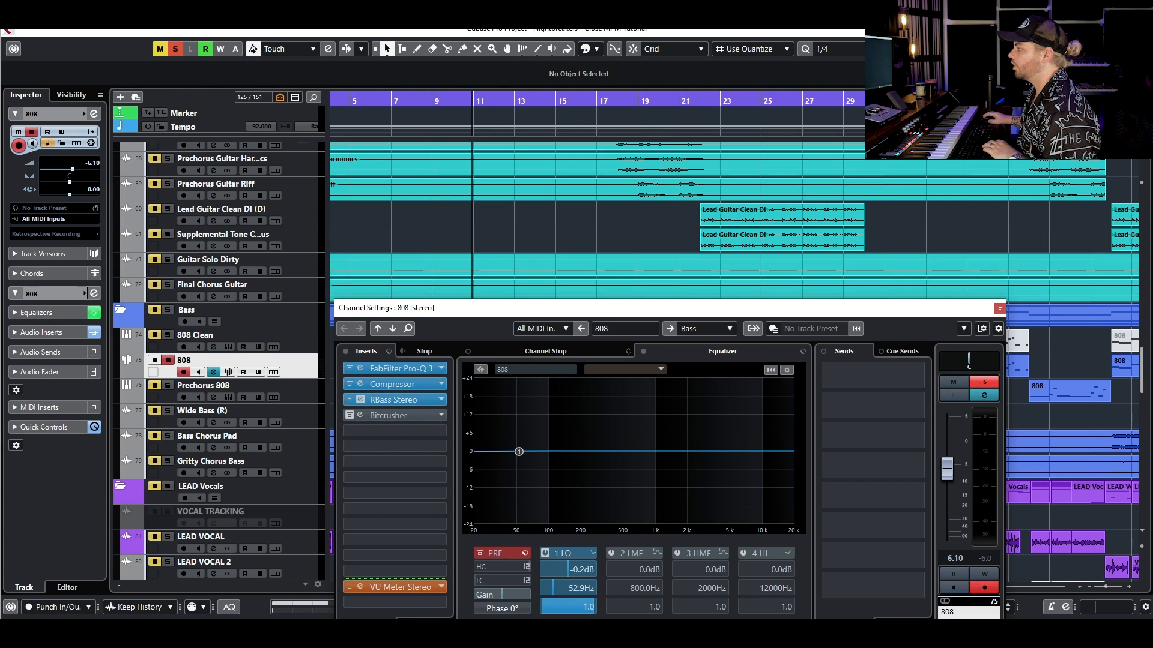
drag(721, 207, 585, 218)
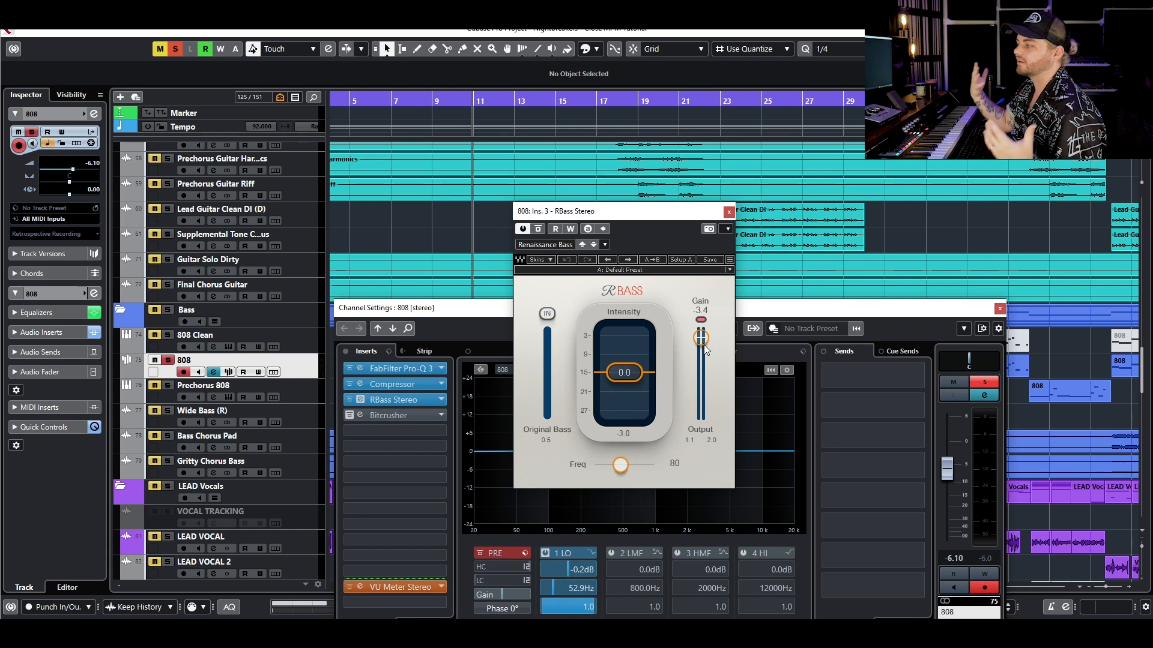
- Reset the RBass output clip indicator, then solo and audition the kick together with the 808 before closing the RBass editor
click(701, 319)
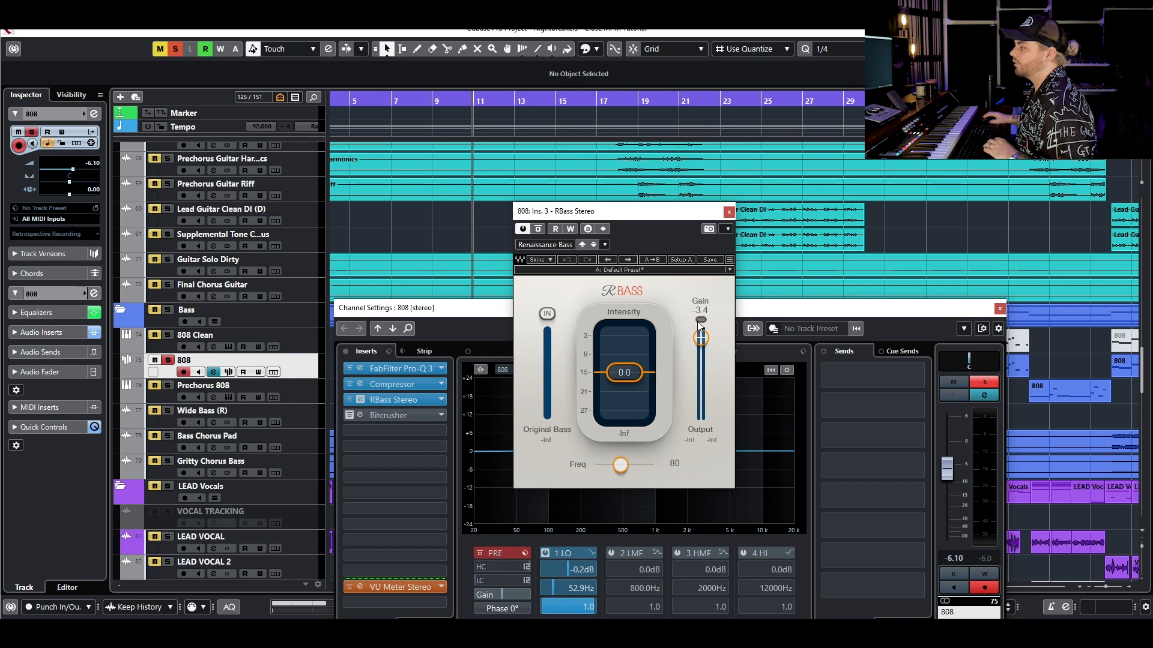
scroll(373, 244, up, 15)
scroll(316, 229, up, 3)
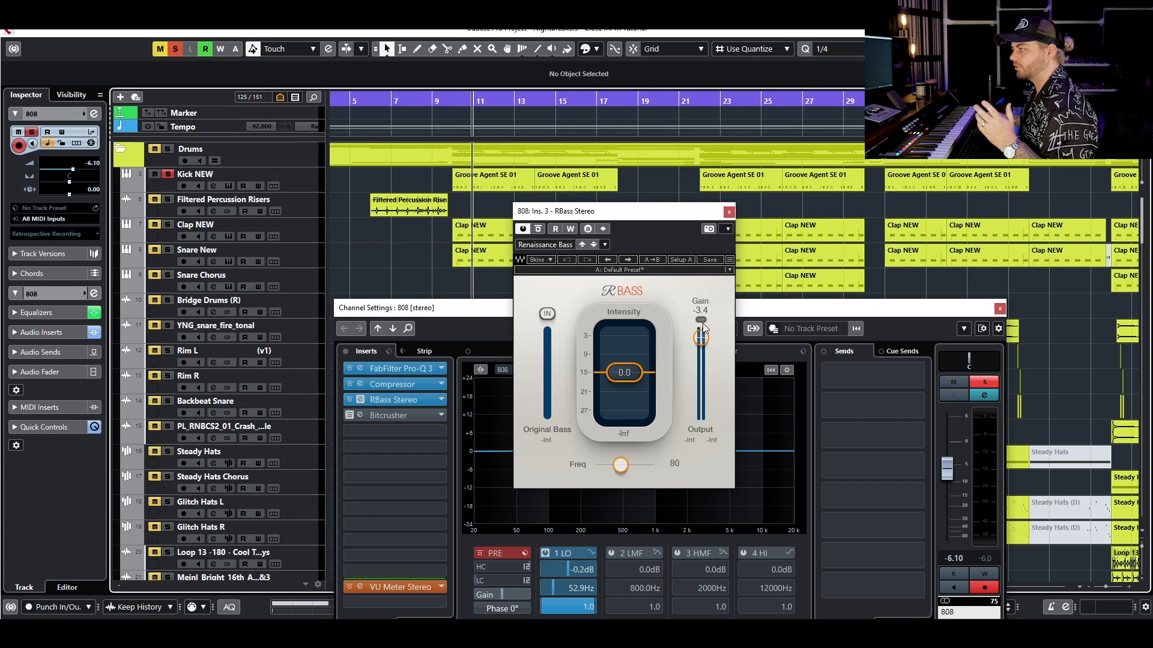
key(space)
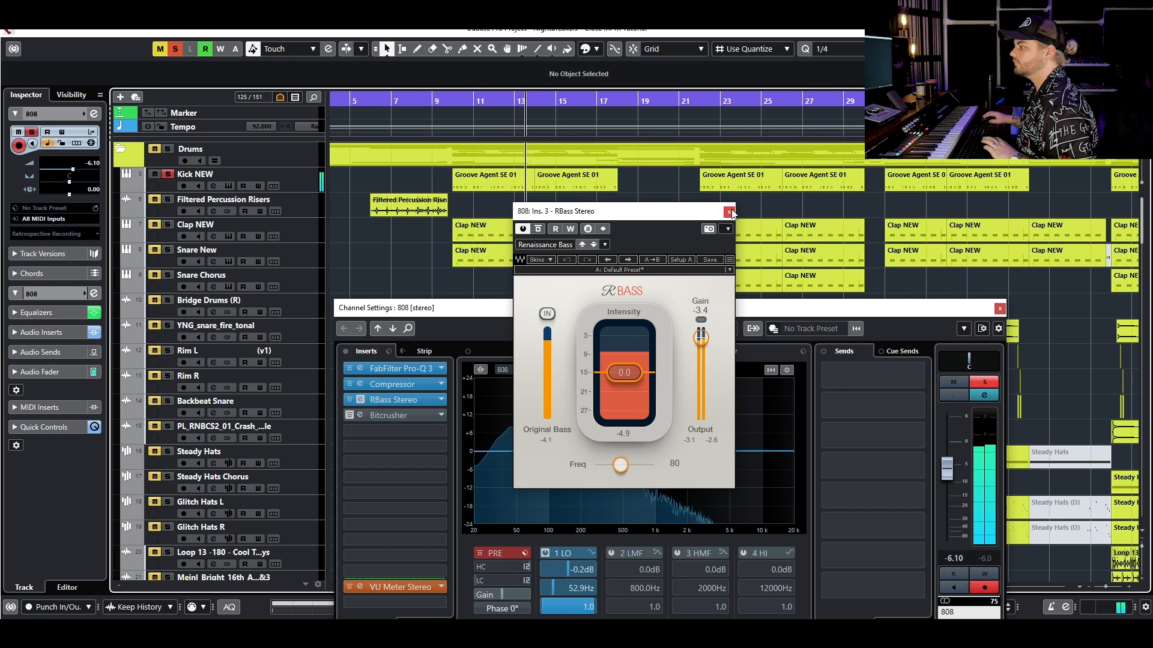
key(space)
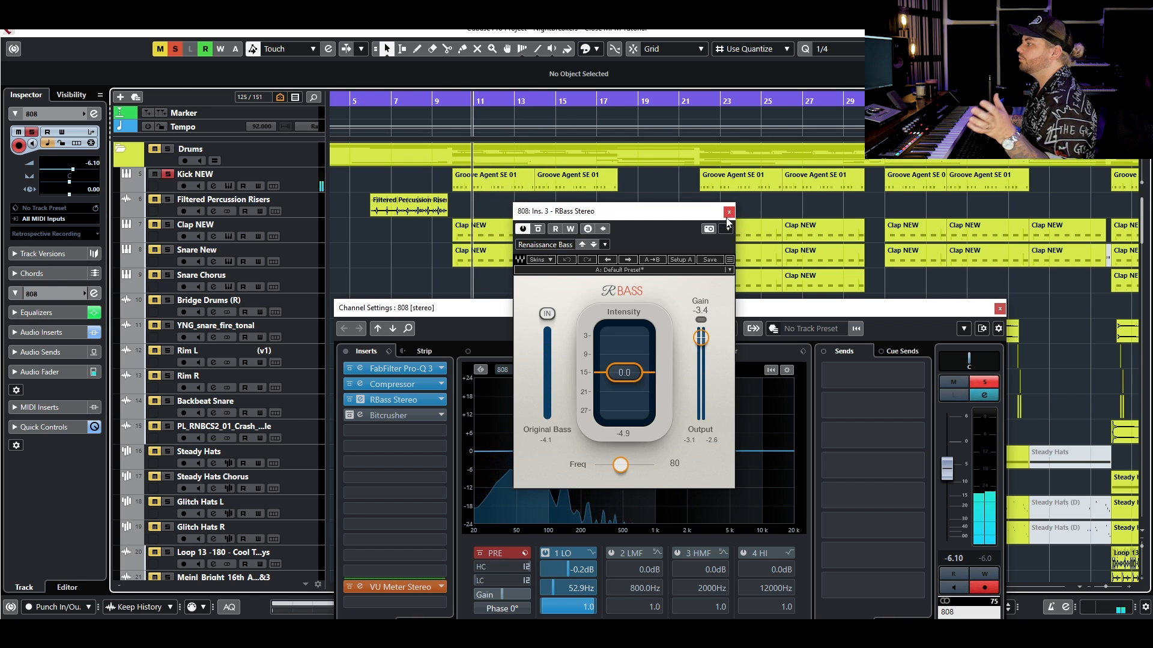
click(728, 212)
- Activate the Bitcrusher insert on the 808 and open its editor above the channel settings
scroll(531, 236, down, 5)
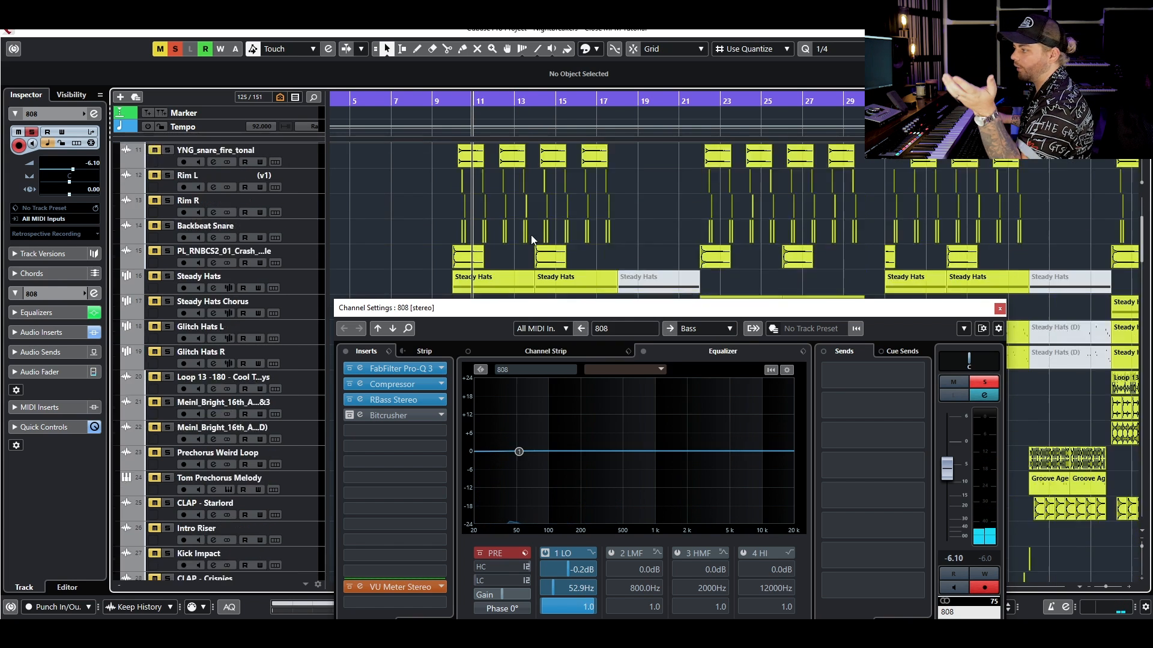
scroll(531, 235, down, 3)
click(347, 416)
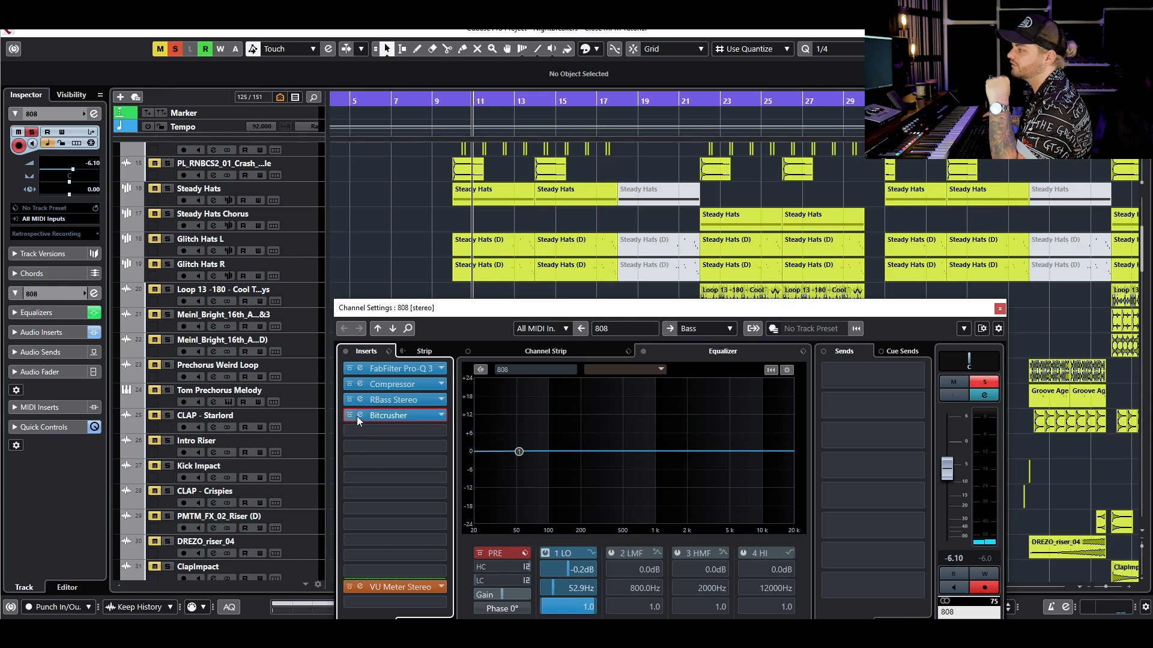
click(411, 416)
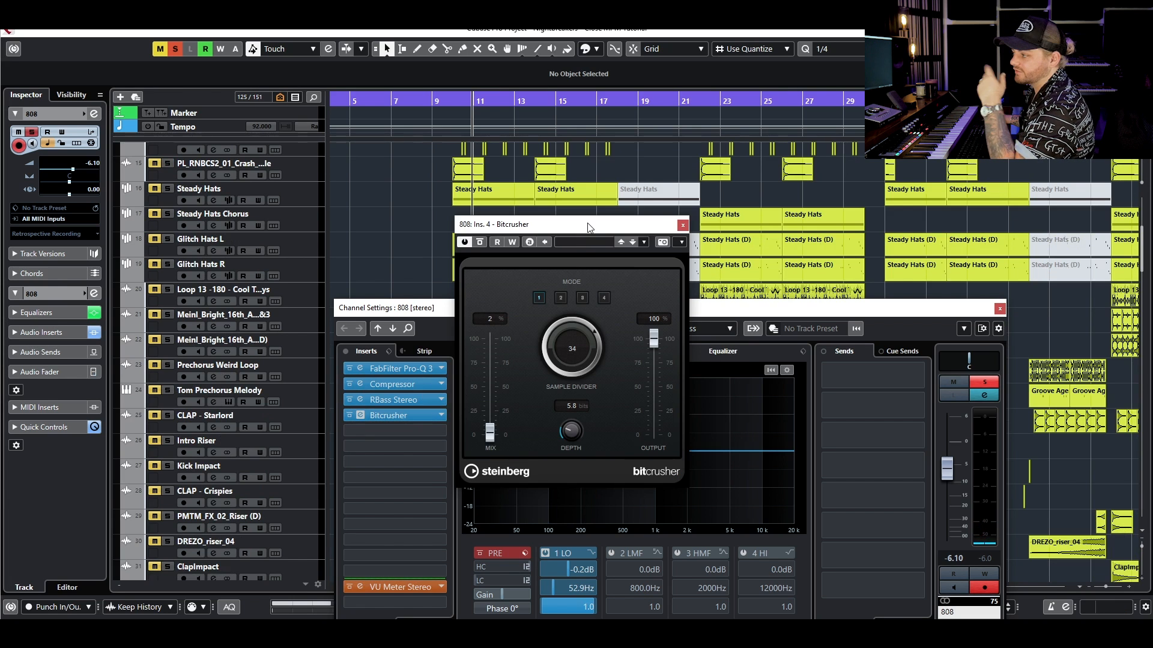
drag(588, 228, 573, 234)
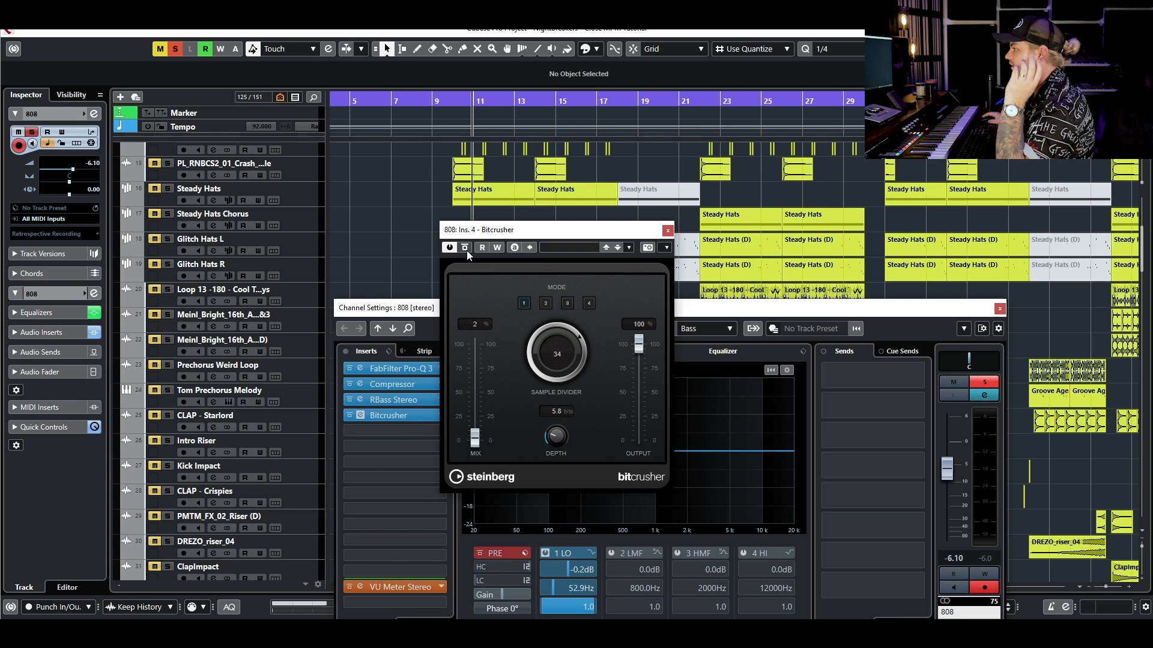
- Compare the soloed low end from about bar 10 with Bitcrusher bypassed and active, then clear all solos and close the plug-in
click(456, 93)
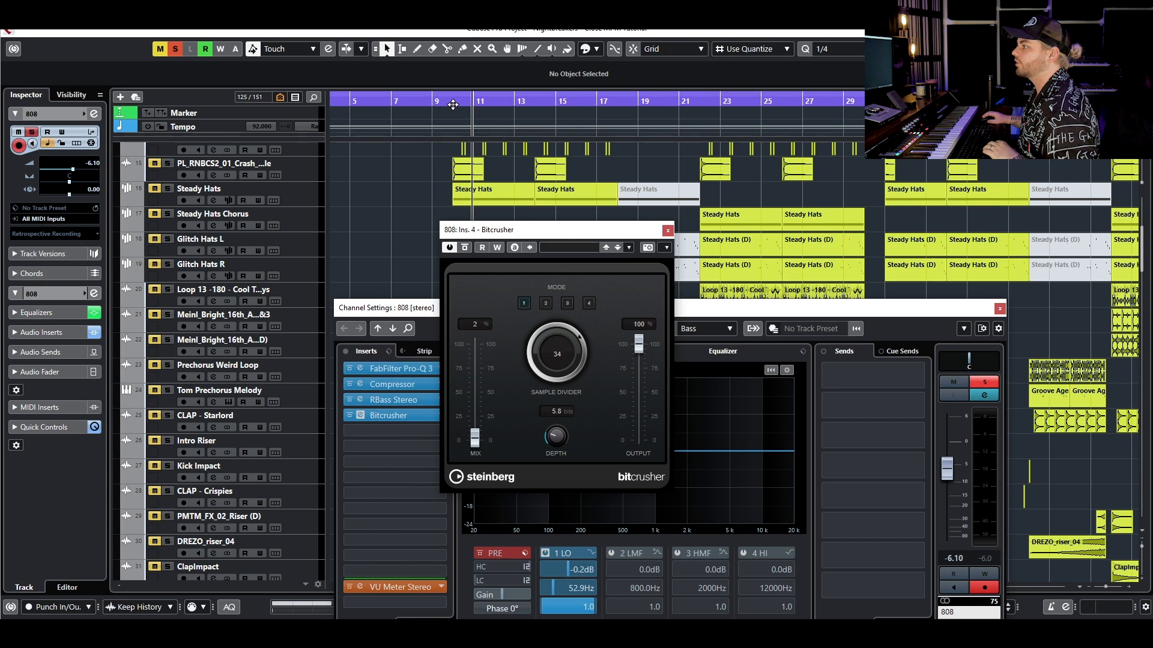
key(space)
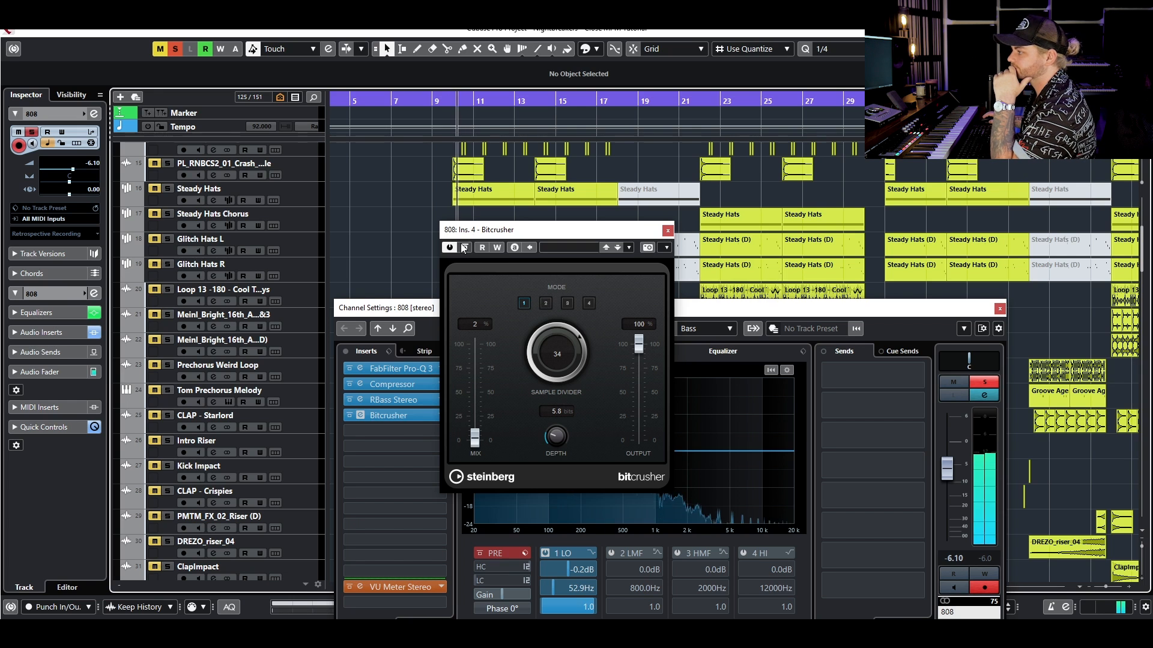
click(468, 247)
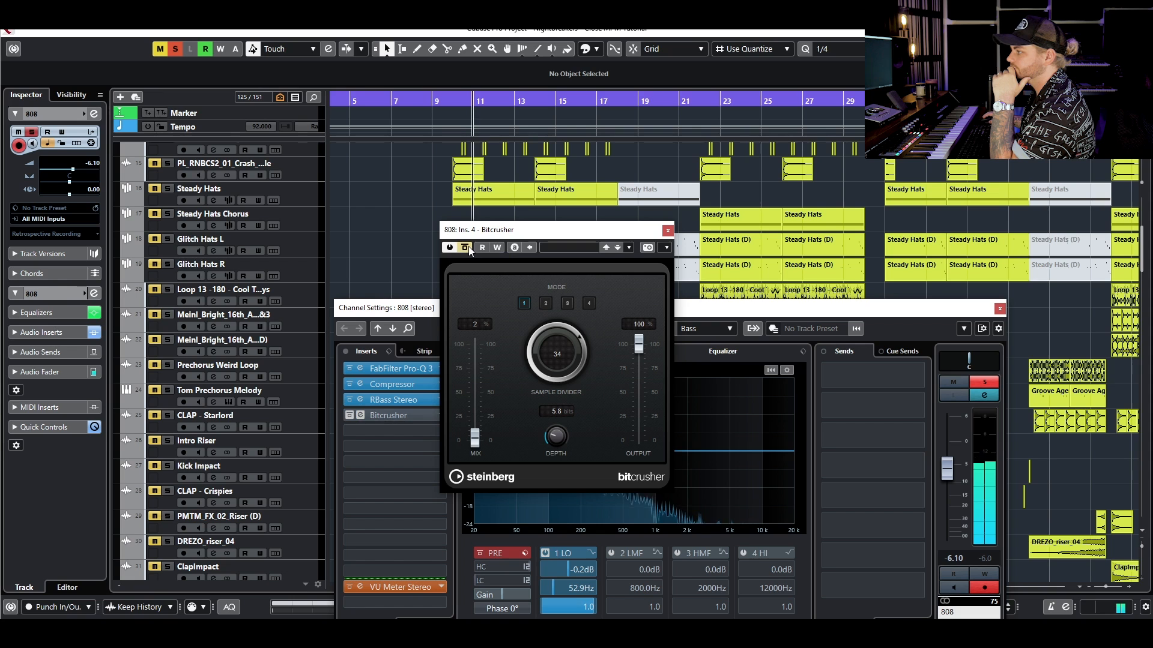
click(468, 247)
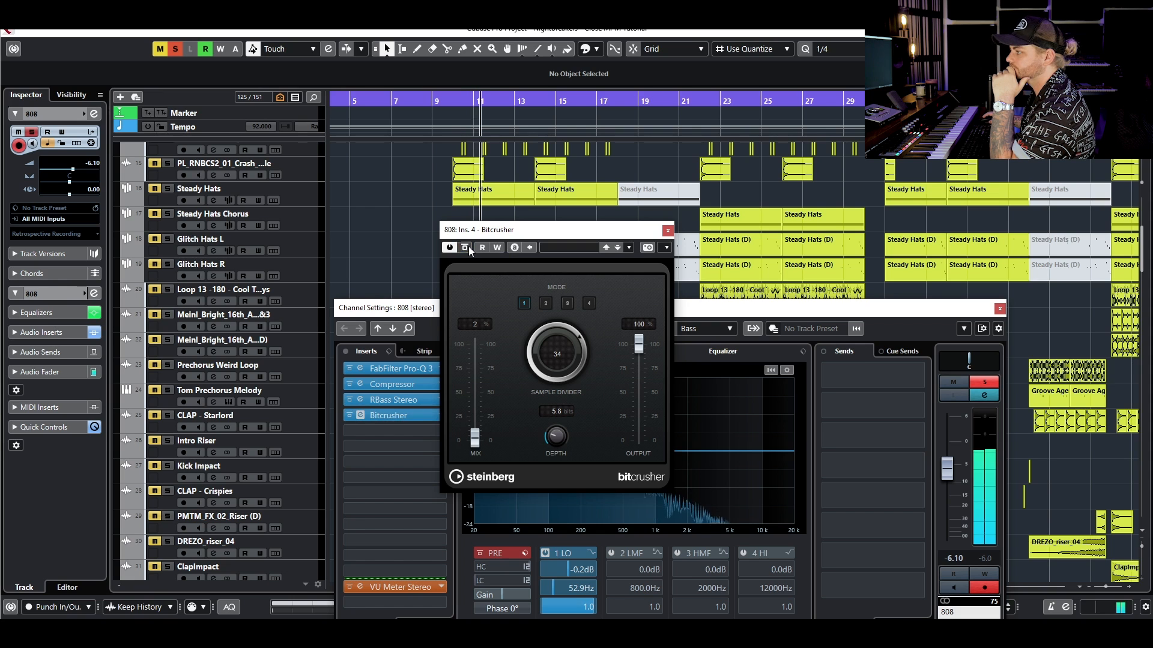
key(space)
click(174, 49)
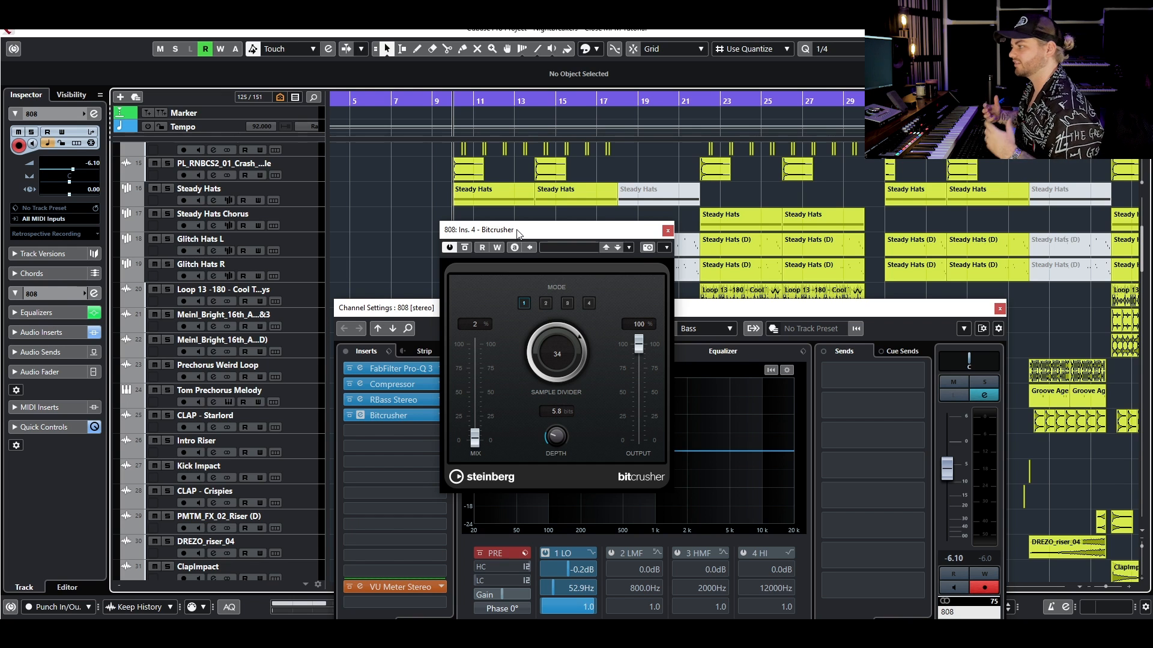
click(668, 231)
- Inspect the RBass Stereo settings on the Kick NEW channel, then close the plug-in and channel settings
scroll(560, 204, up, 5)
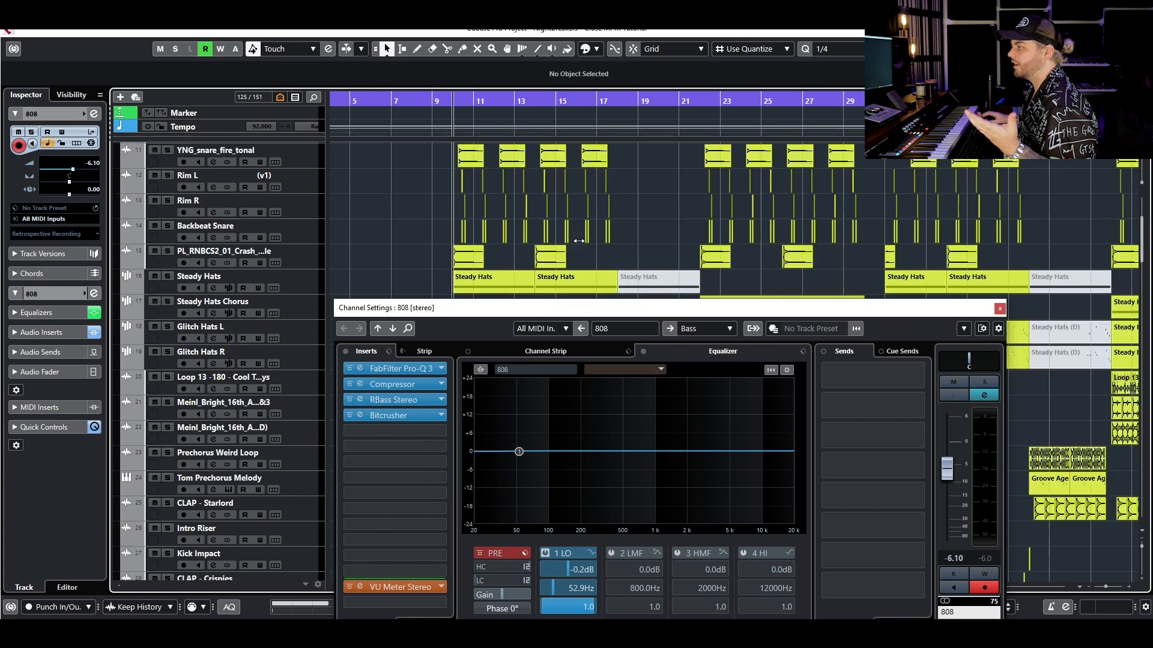
click(265, 177)
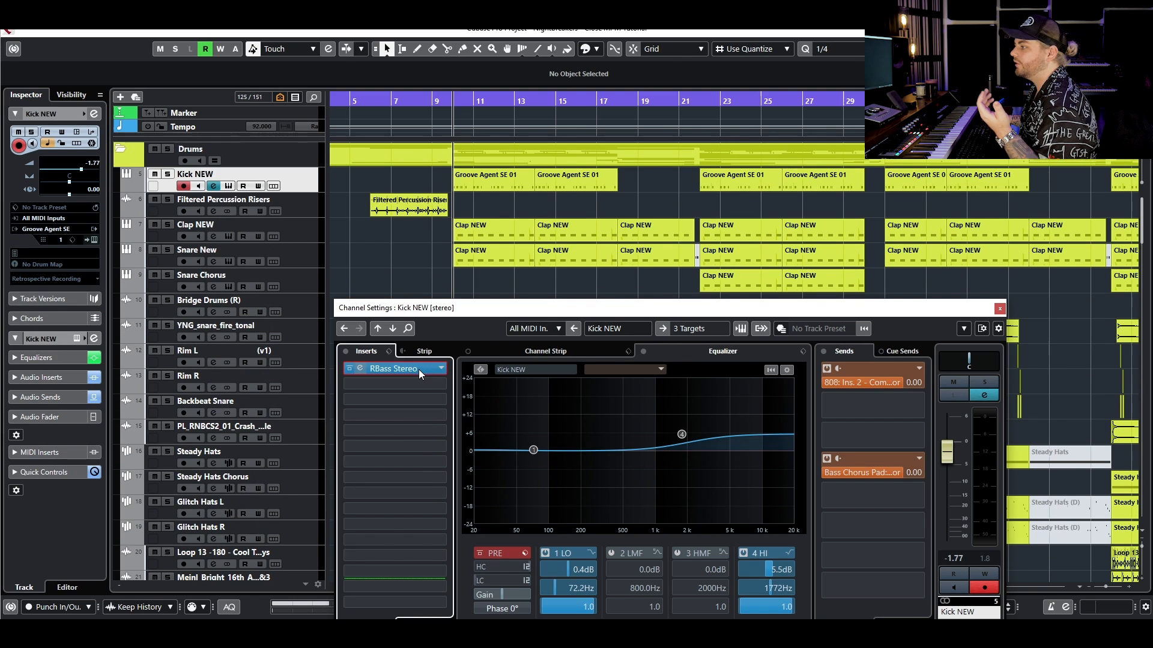
click(419, 369)
drag(1108, 175, 628, 216)
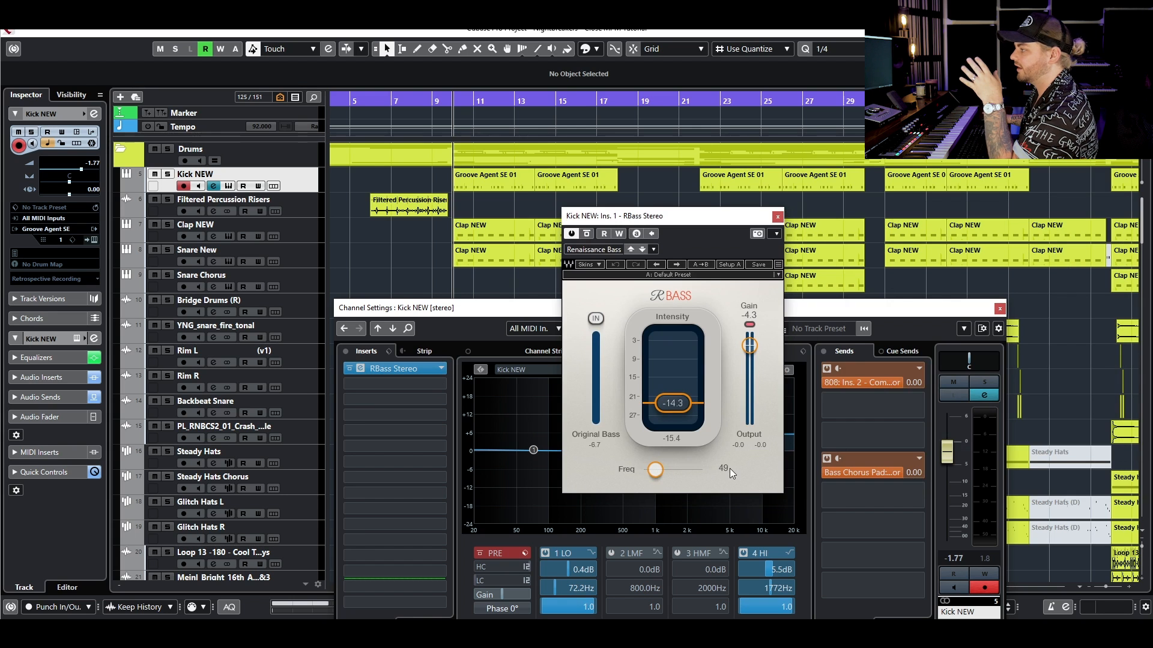
click(777, 216)
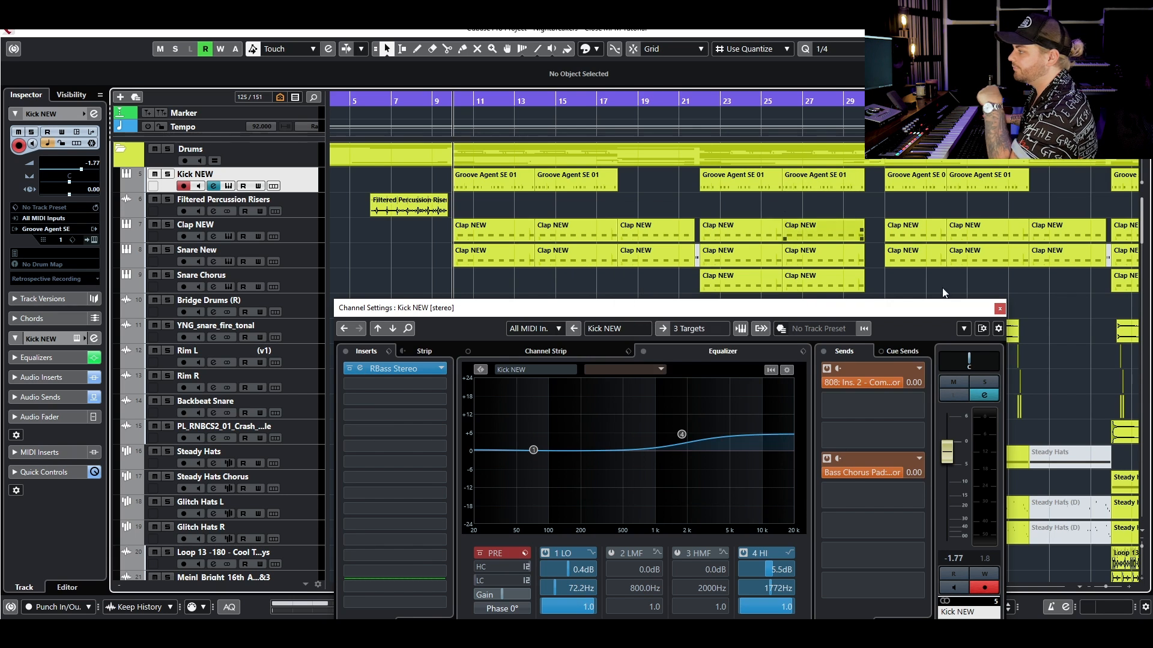
click(999, 308)
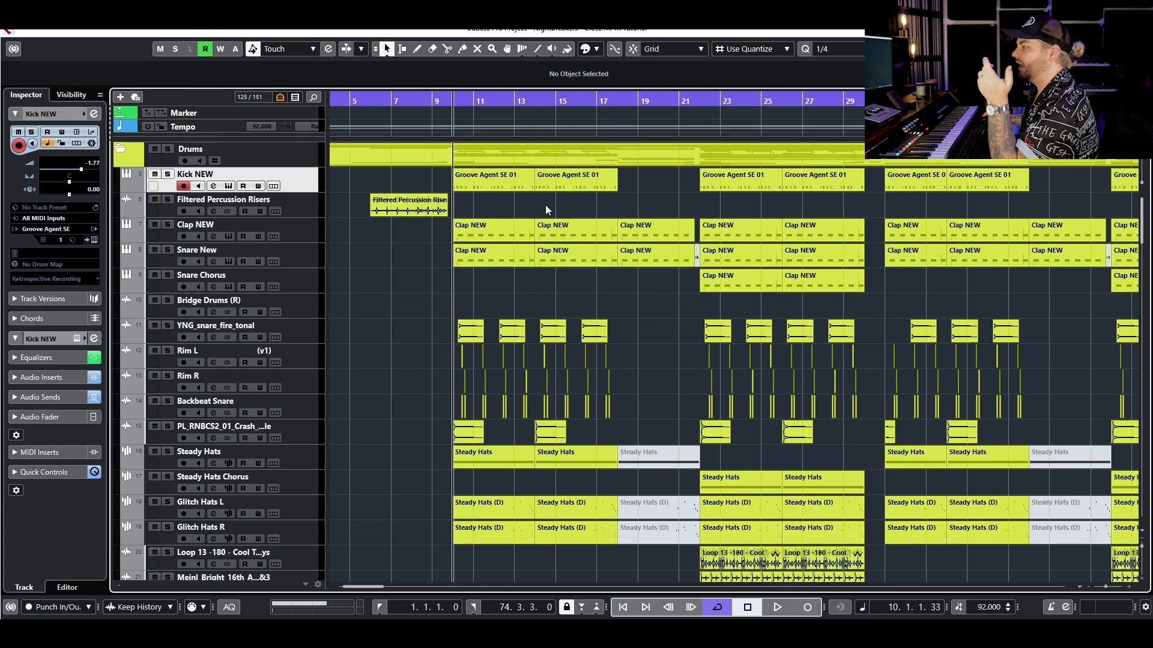
- Solo the 808 track and audition it from the chorus at bar 22
scroll(544, 300, down, 20)
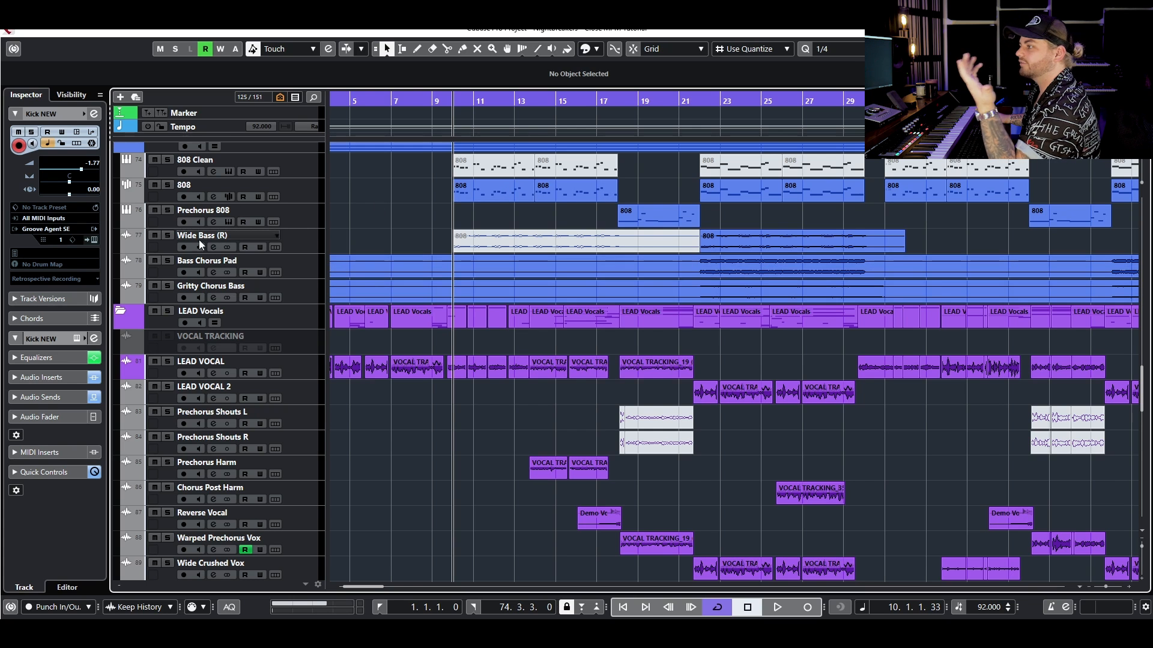
click(167, 236)
click(168, 185)
click(700, 105)
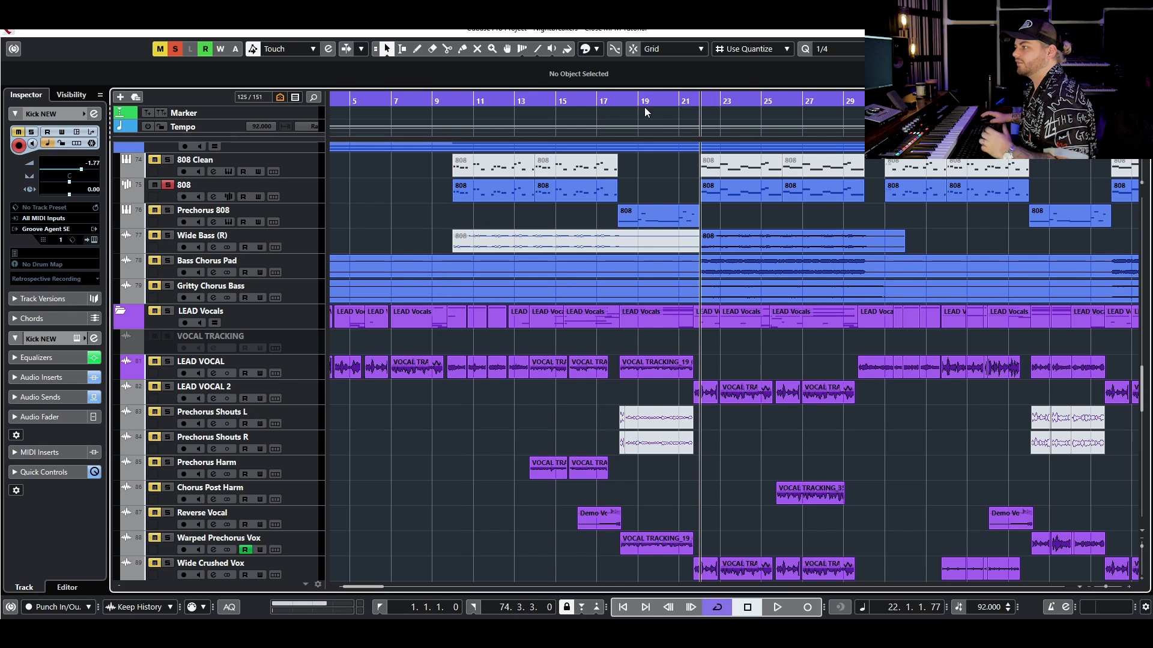
key(space)
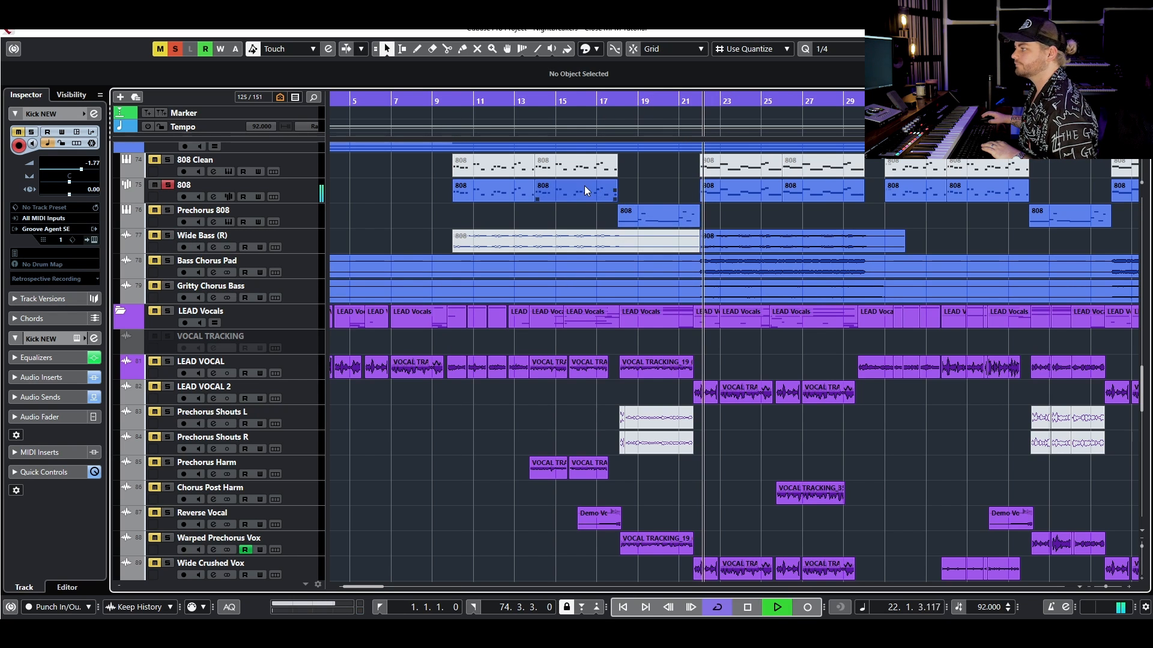
key(space)
- Solo Wide Bass (R) and audition it from bar 22 while examining its channel equalizer curve
click(168, 236)
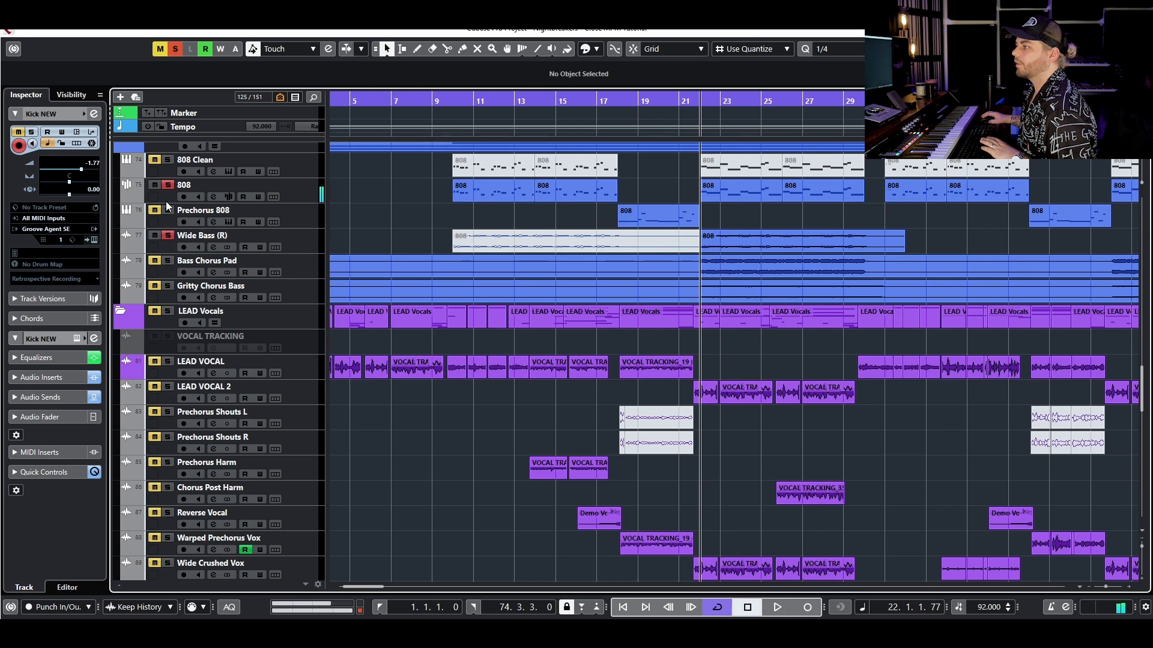
click(210, 248)
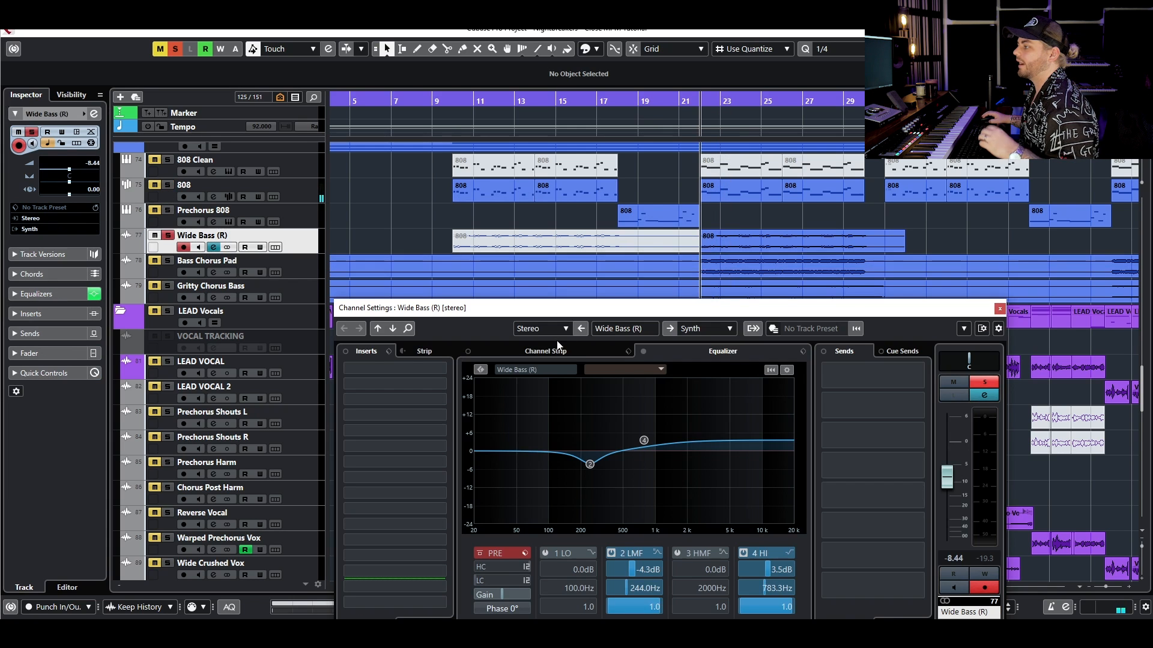
key(space)
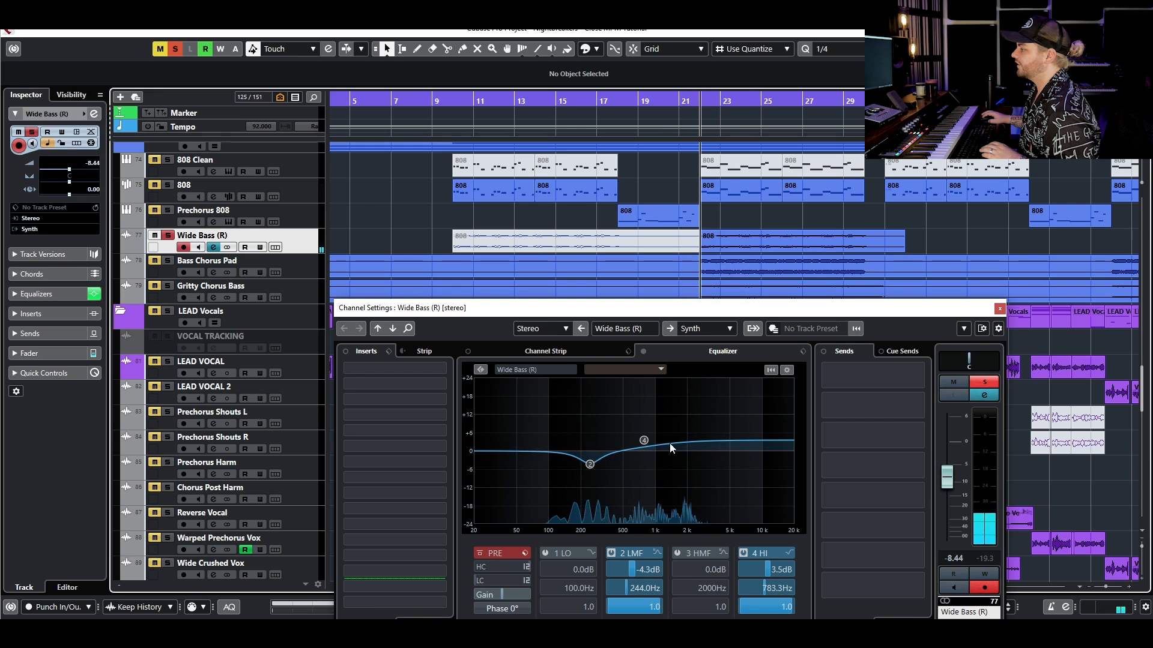
key(space)
click(999, 309)
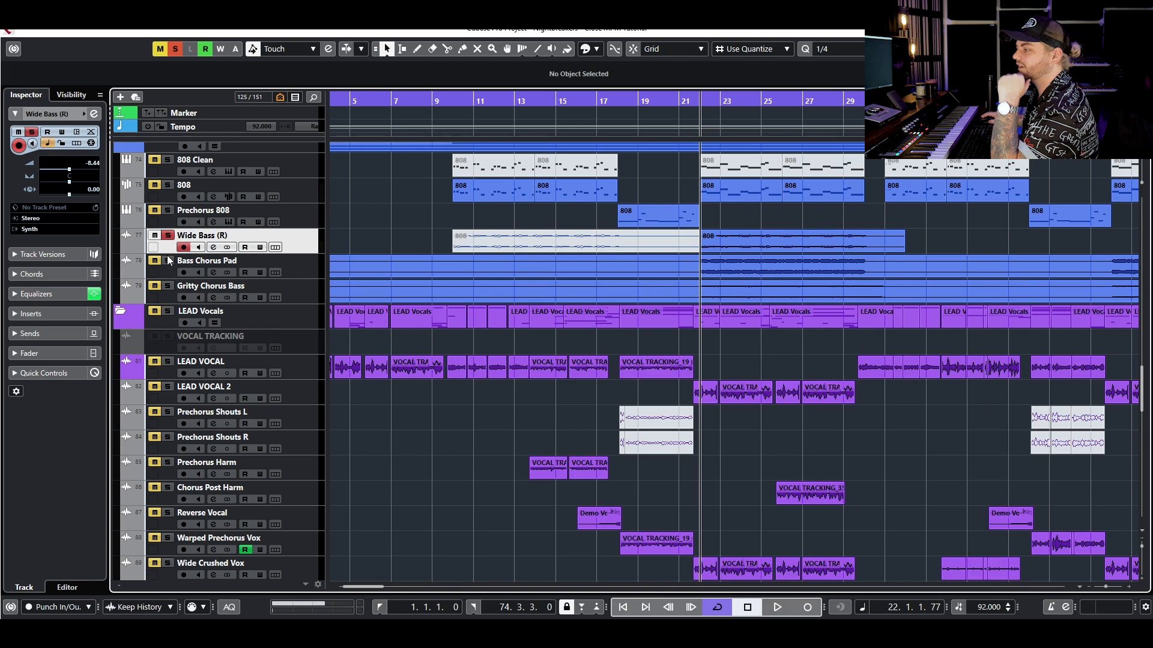
- Solo Bass Chorus Pad and examine its Compressor settings and the low-cut band in its FabFilter Pro-Q 3
click(215, 273)
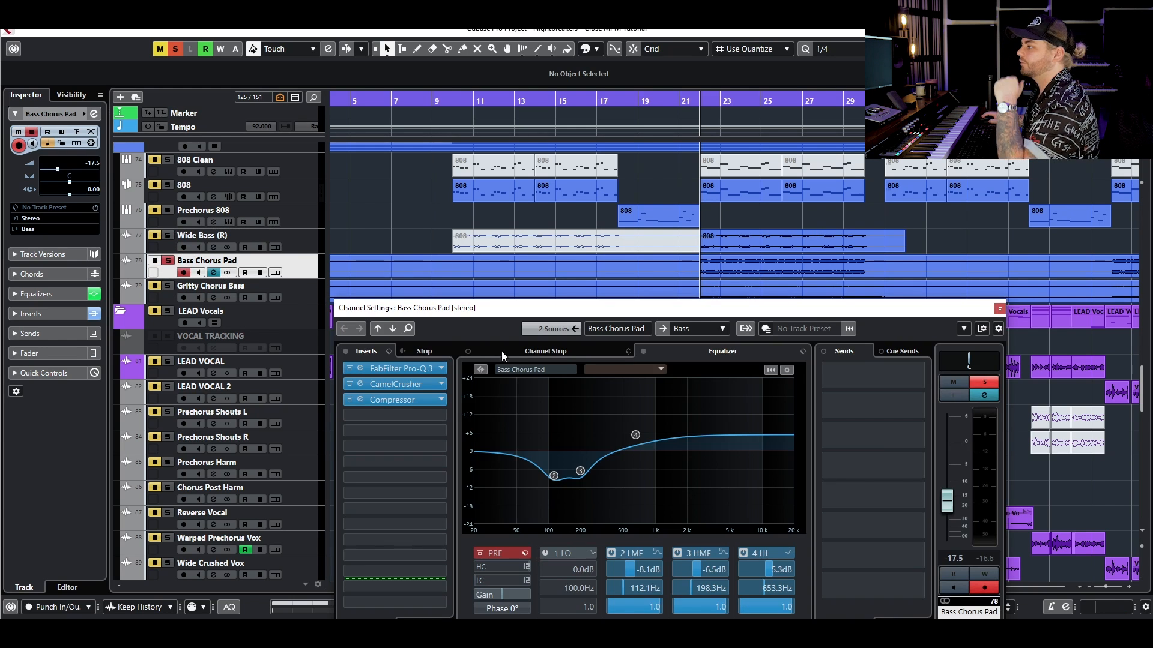
click(392, 400)
drag(117, 279, 392, 284)
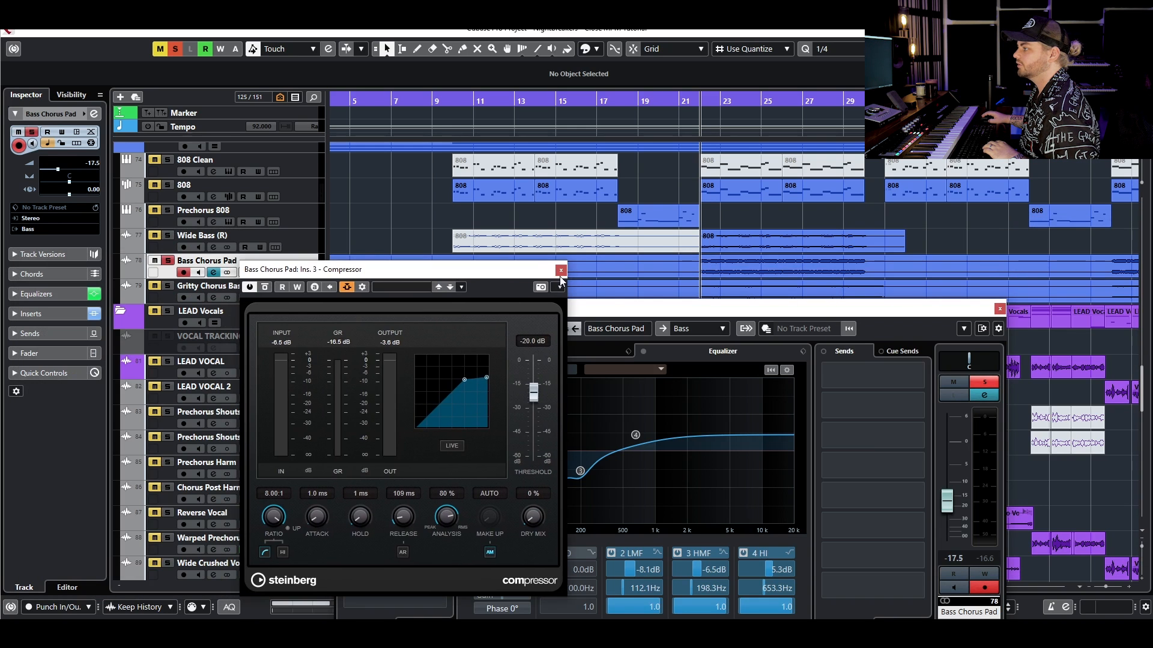
click(563, 276)
click(413, 373)
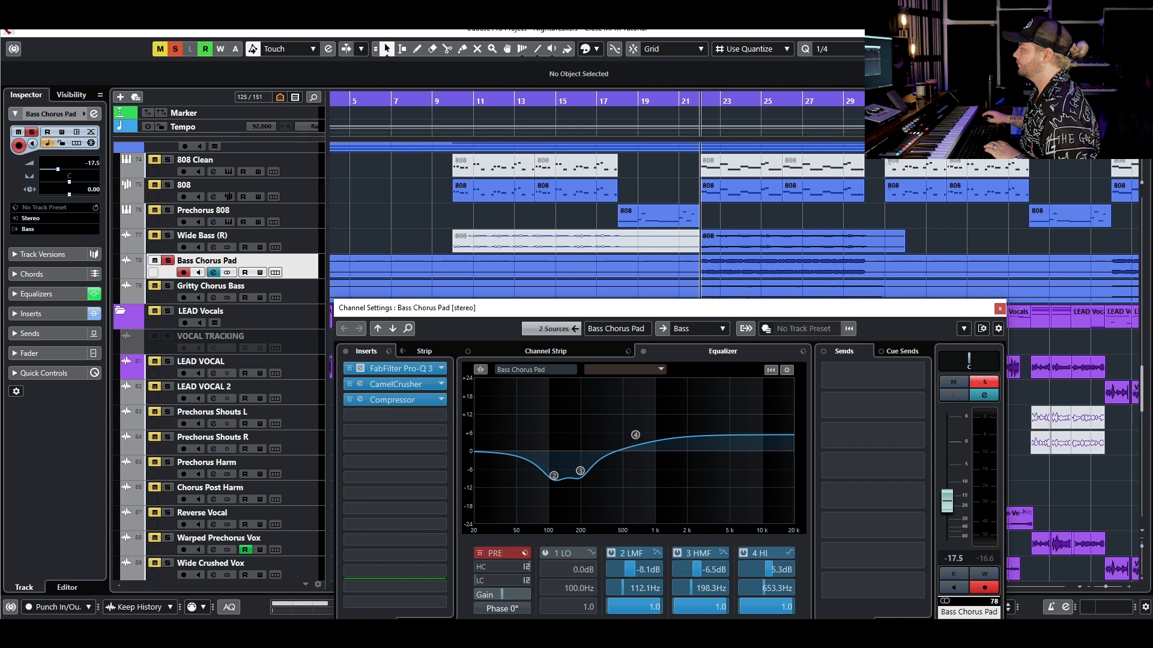
drag(628, 197, 632, 196)
click(532, 334)
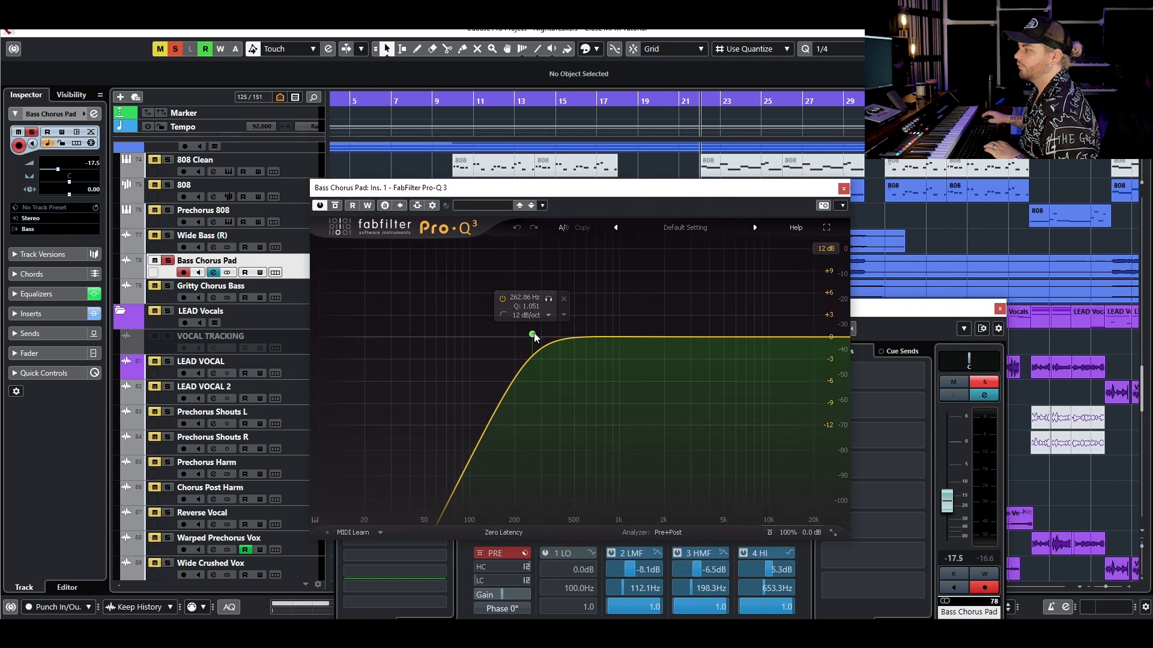
click(843, 188)
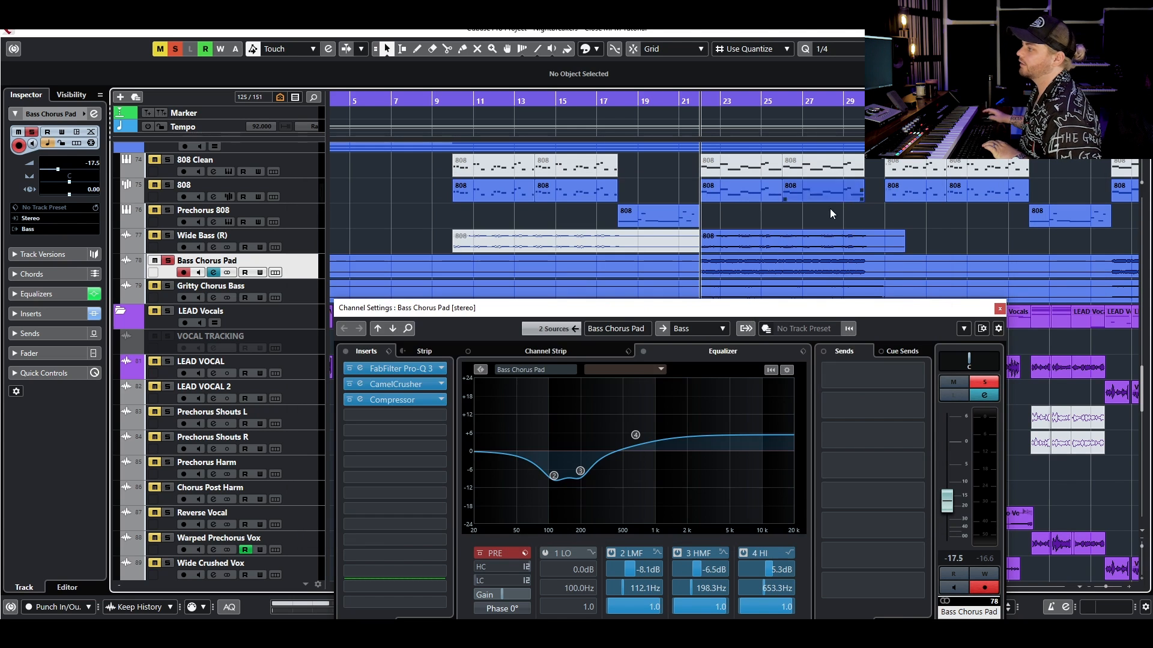
- Audition Bass Chorus Pad from bar 22, adding the 808 and Wide Bass (R) to the solo during playback
key(space)
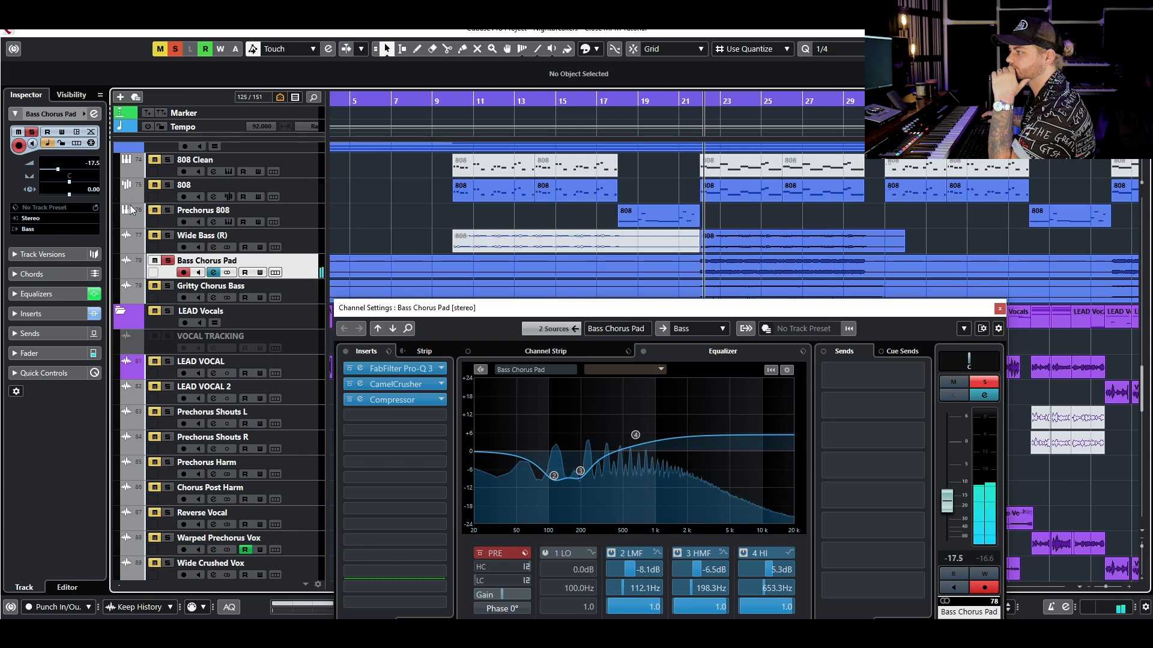
click(168, 184)
click(168, 236)
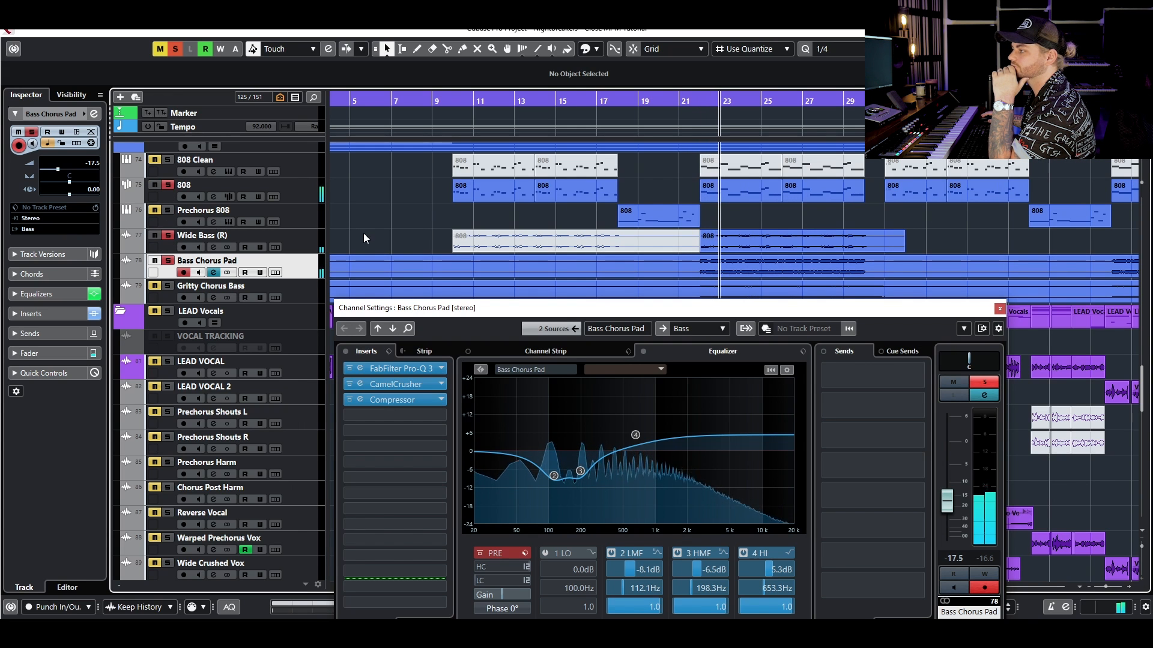
scroll(393, 222, up, 5)
scroll(398, 226, down, 6)
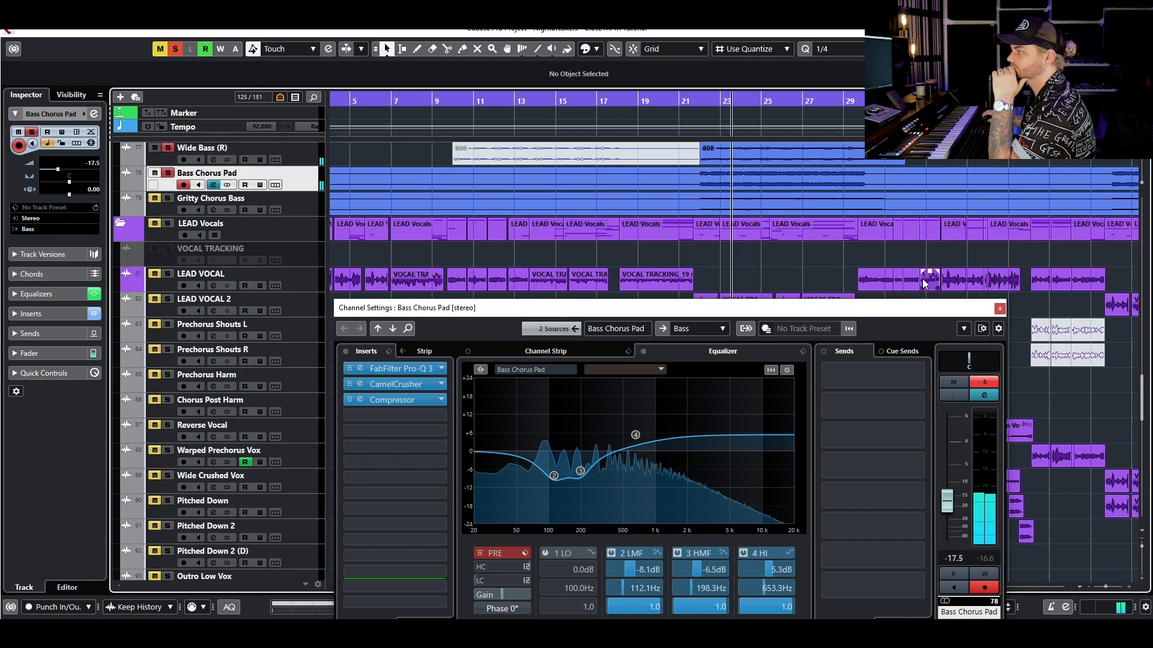
- Close the Bass Chorus Pad channel settings, stop playback and clear all solo states
click(999, 308)
click(168, 199)
key(space)
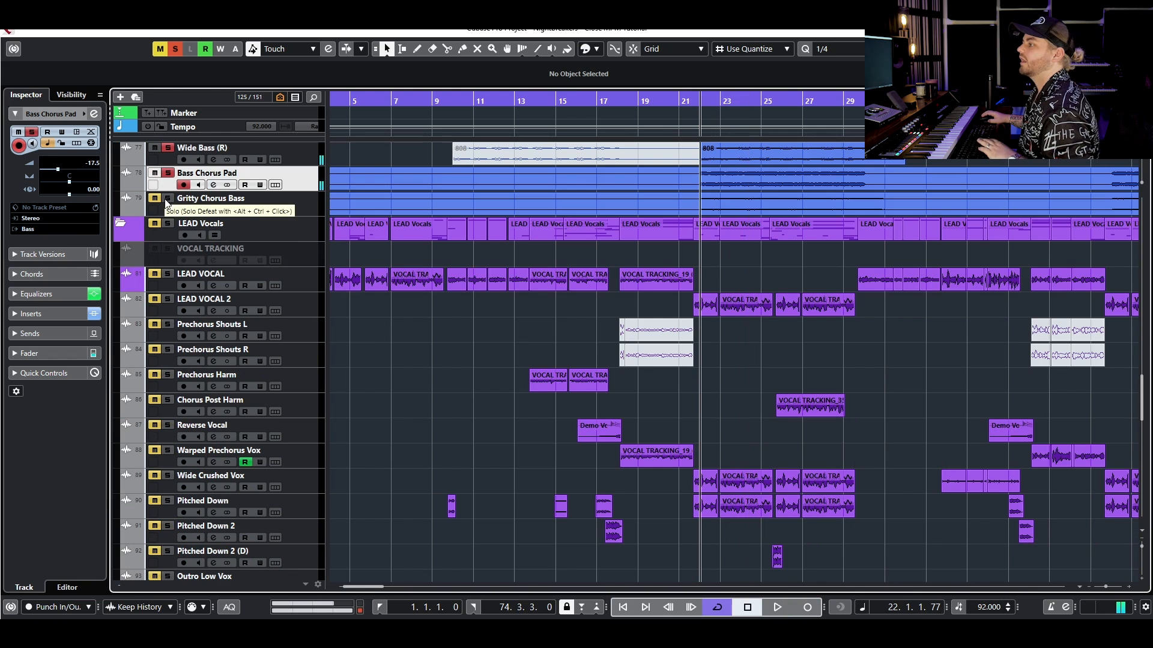
click(175, 52)
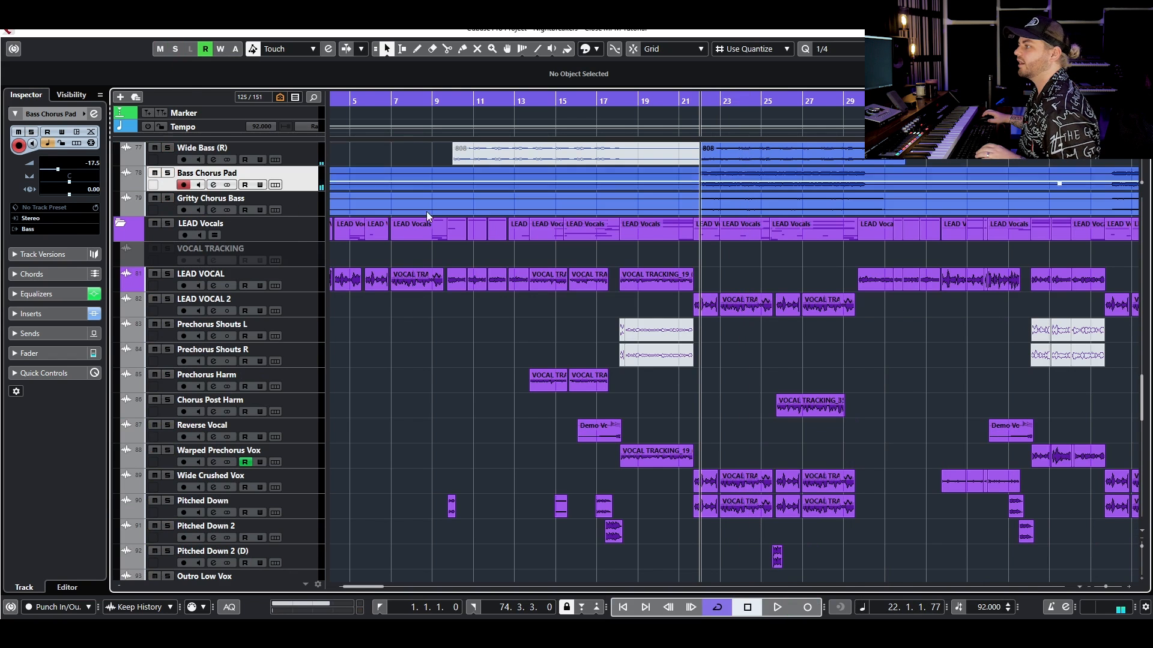
- Mute the chorus events of Wide Bass (R), Bass Chorus Pad and Gritty Chorus Bass, and audition the chorus from bar 22
key(g)
scroll(631, 339, up, 4)
drag(642, 299, 658, 379)
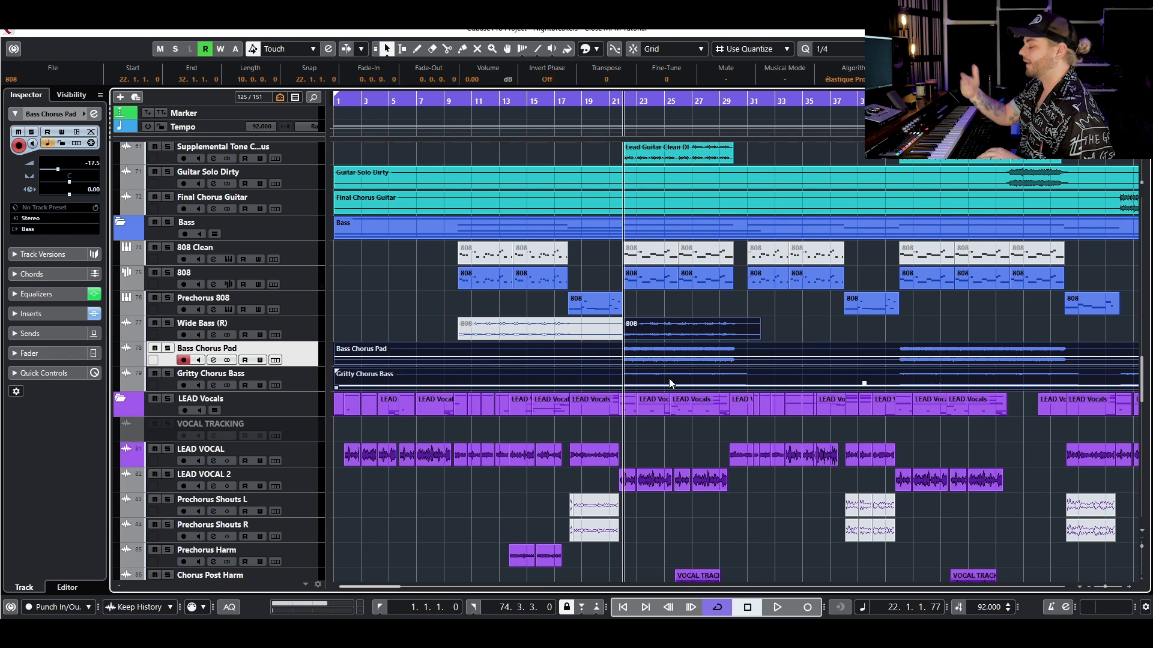
key(shift+m)
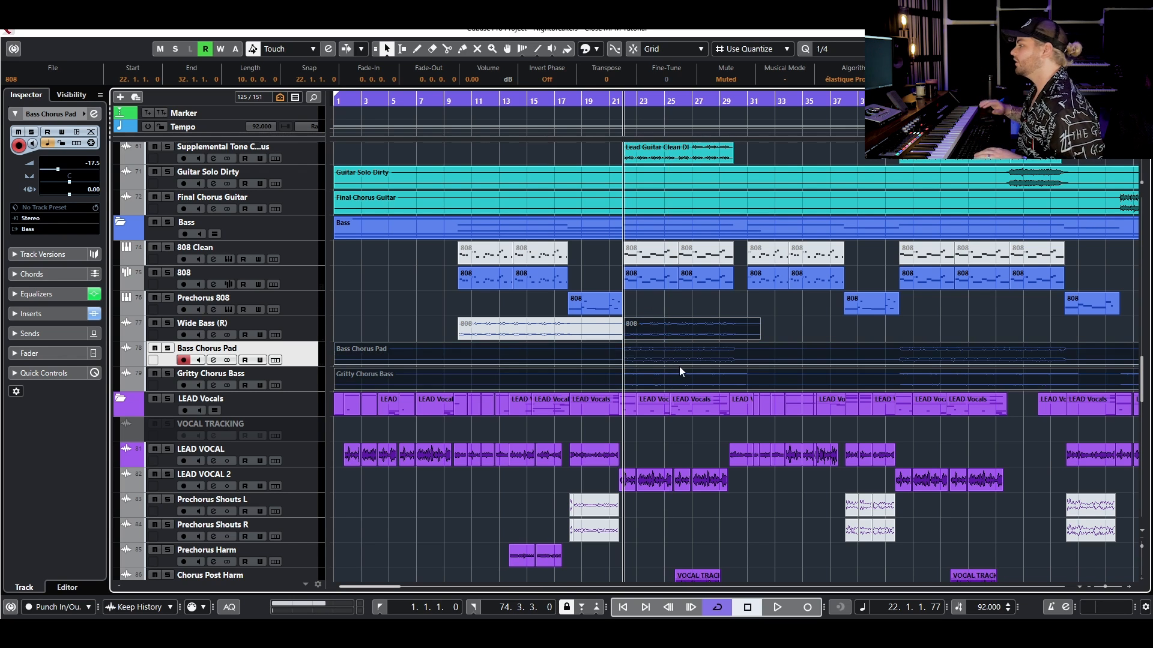
key(space)
key(h)
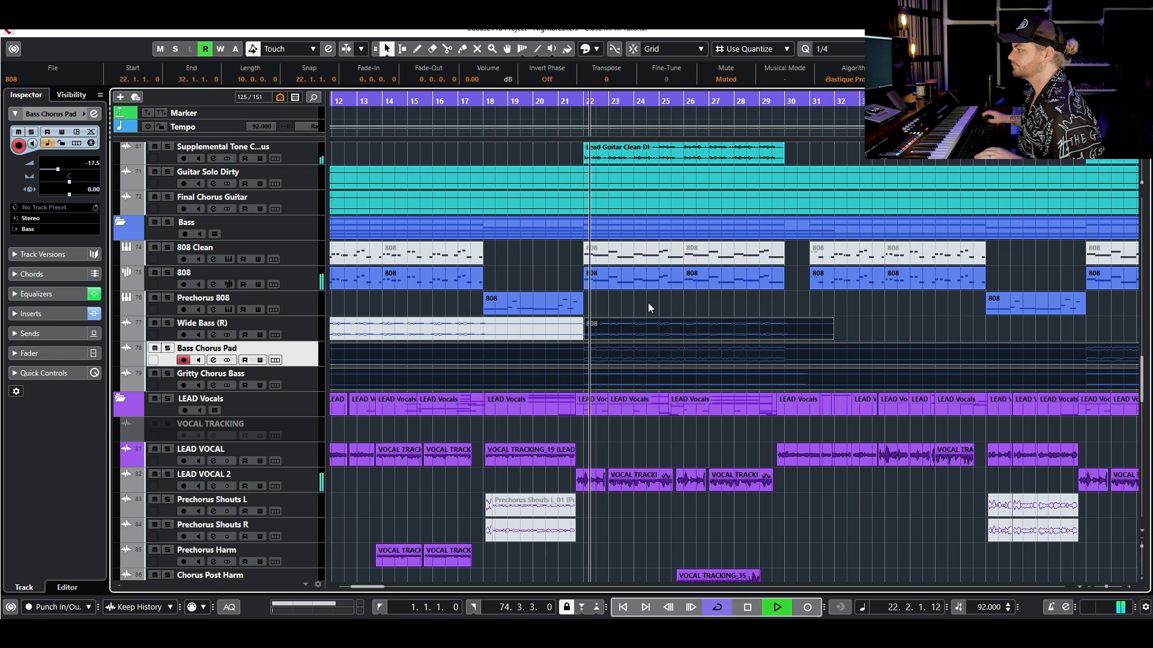
drag(621, 310, 640, 384)
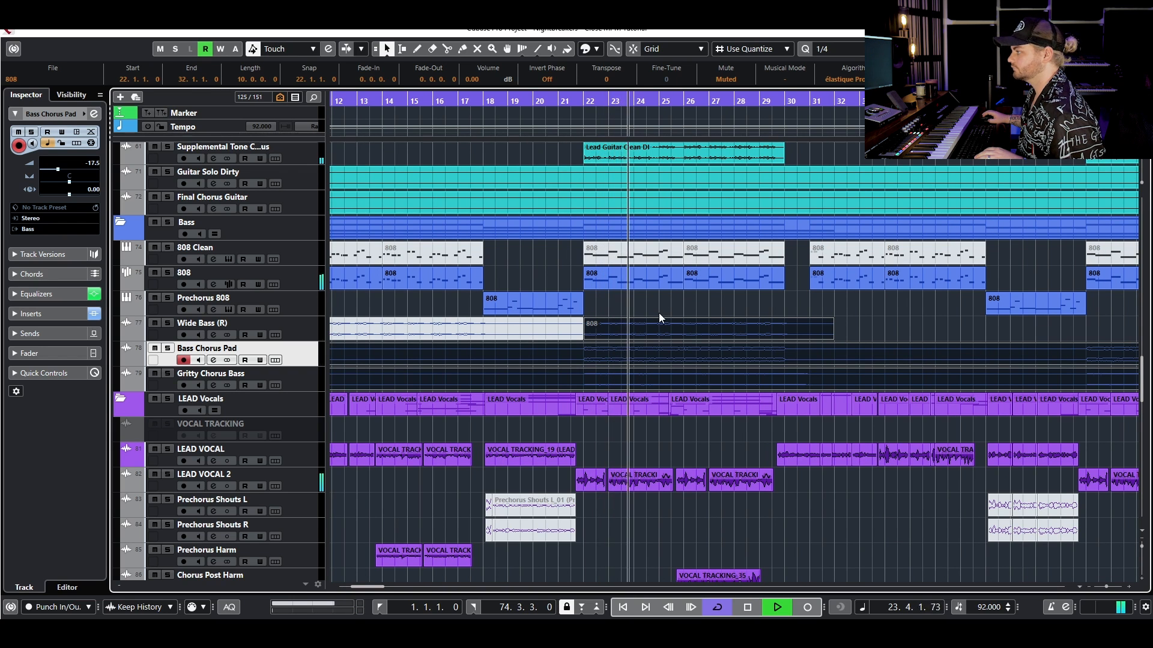
key(space)
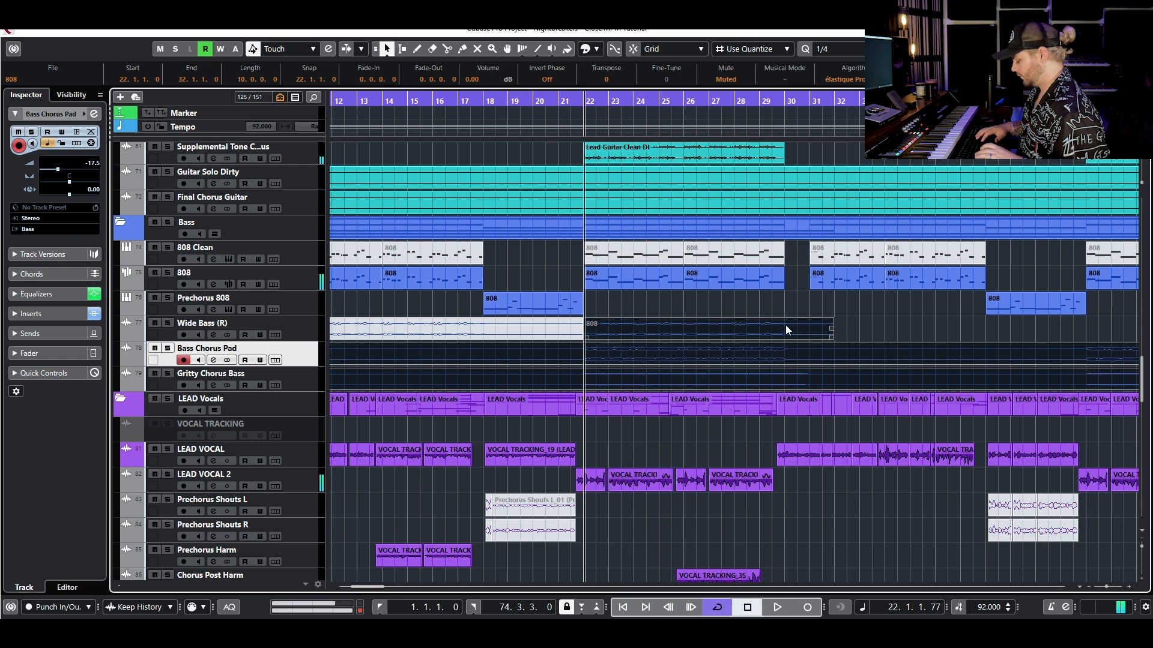
- Unmute the three chorus bass layers' events and audition the chorus from bar 22 for comparison
key(shift+u)
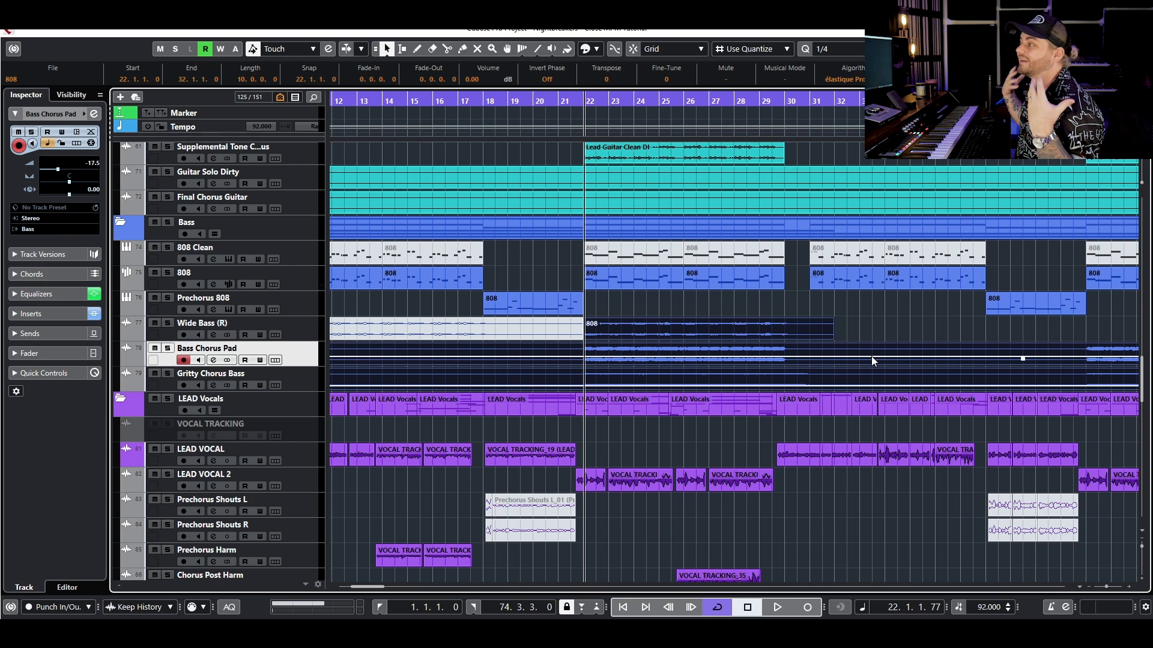
key(space)
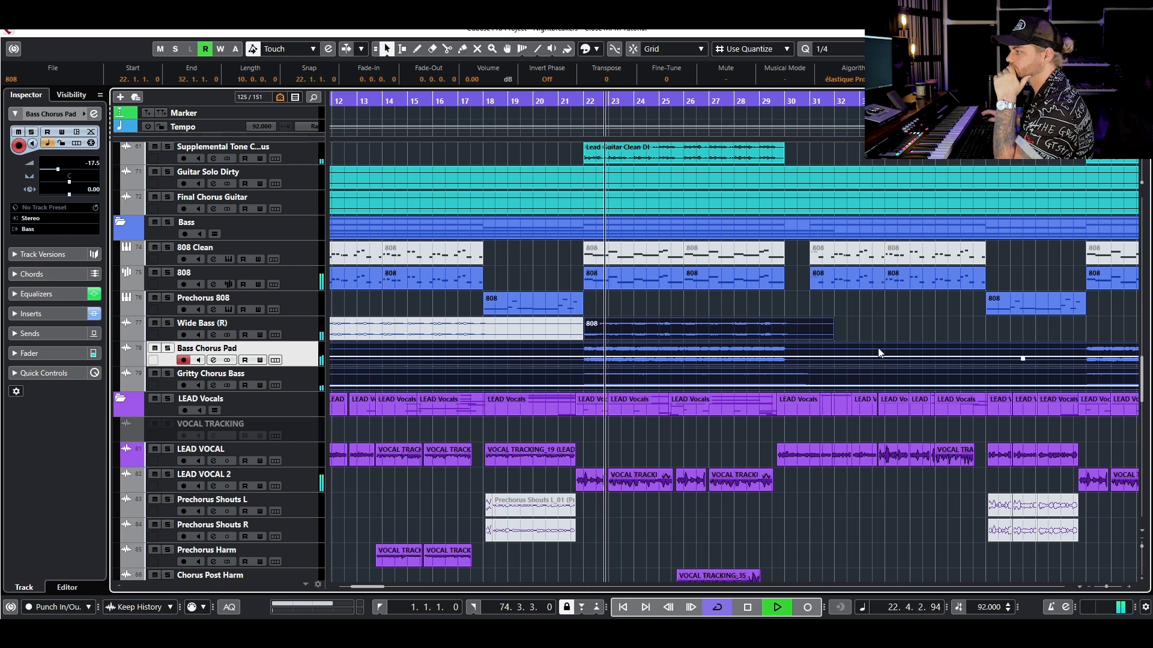
click(886, 331)
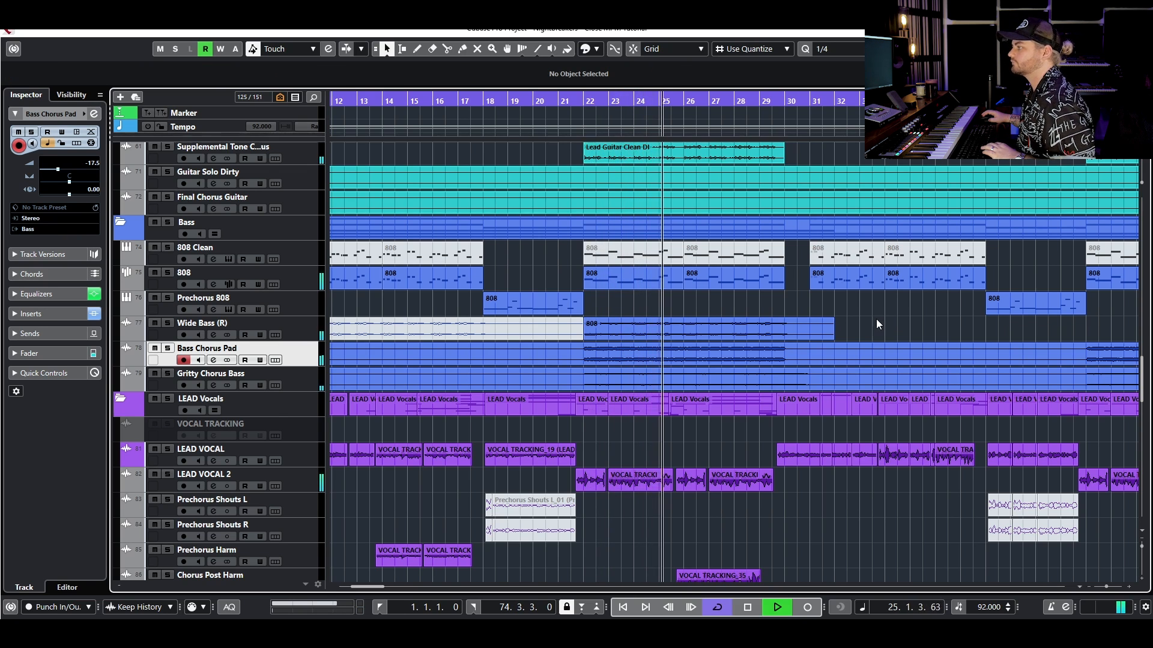
key(space)
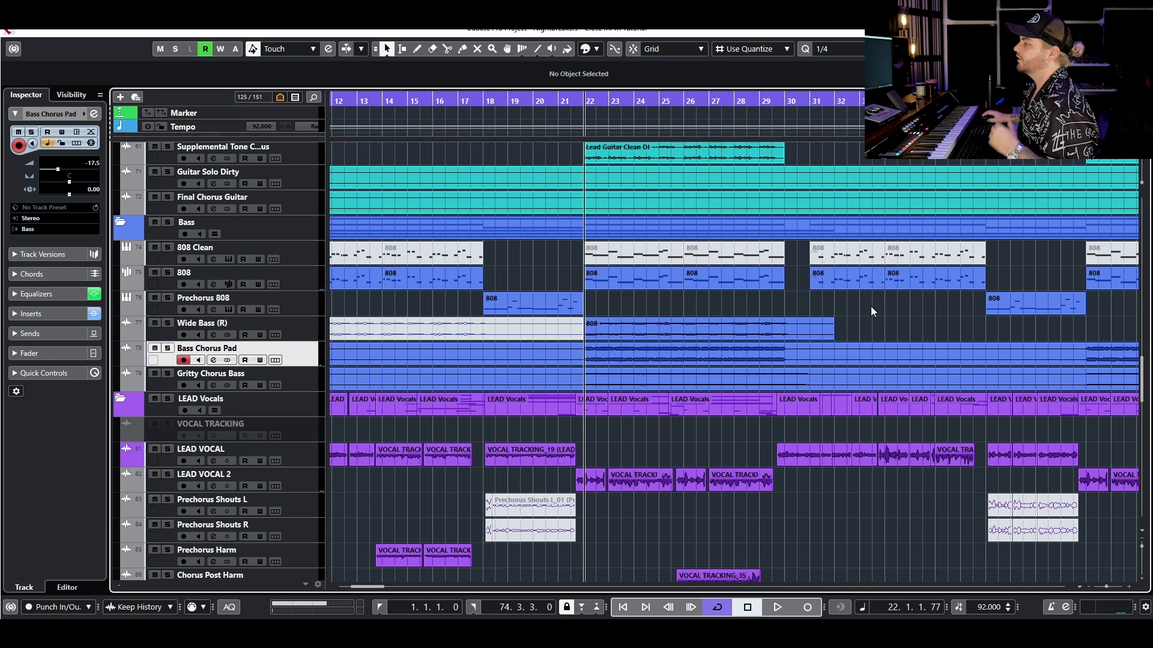
drag(863, 321, 813, 376)
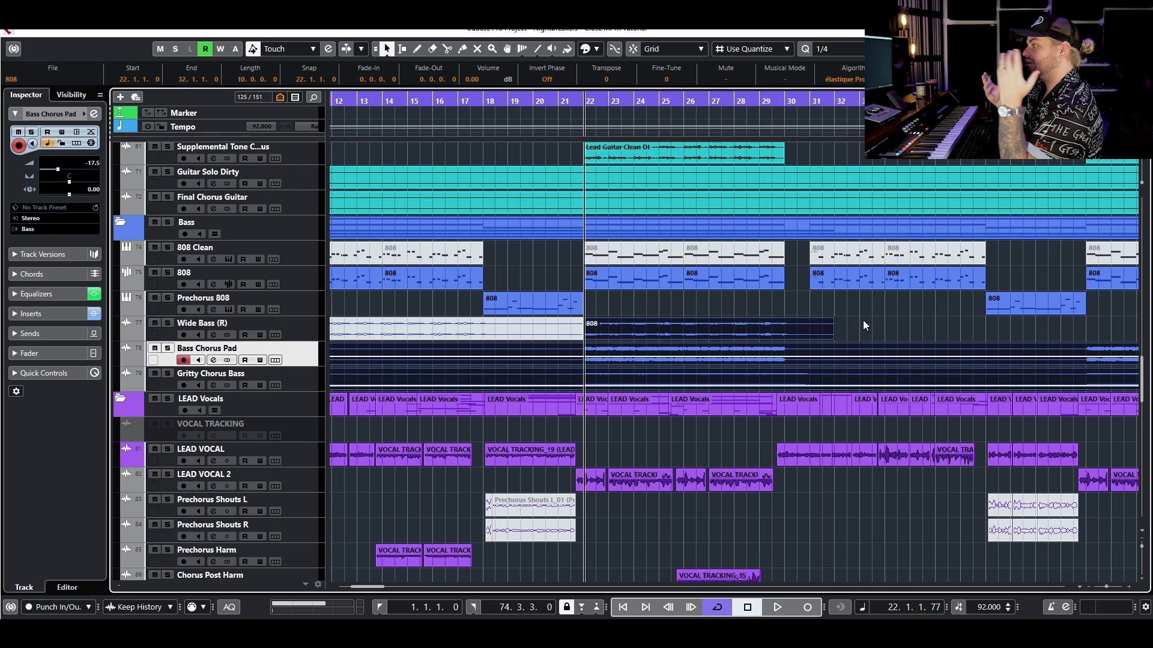
- Open the Master Bus Automation channel settings and its VBC FG-Red compressor insert
scroll(838, 329, down, 4)
scroll(506, 430, down, 8)
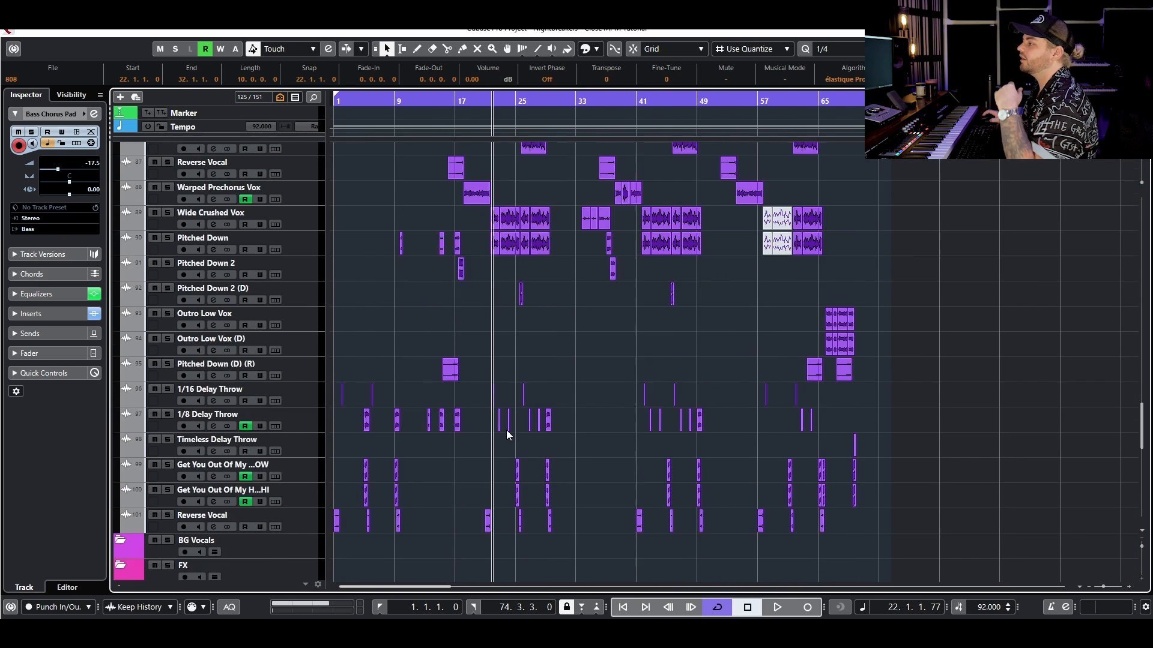
scroll(507, 431, down, 10)
scroll(518, 426, up, 7)
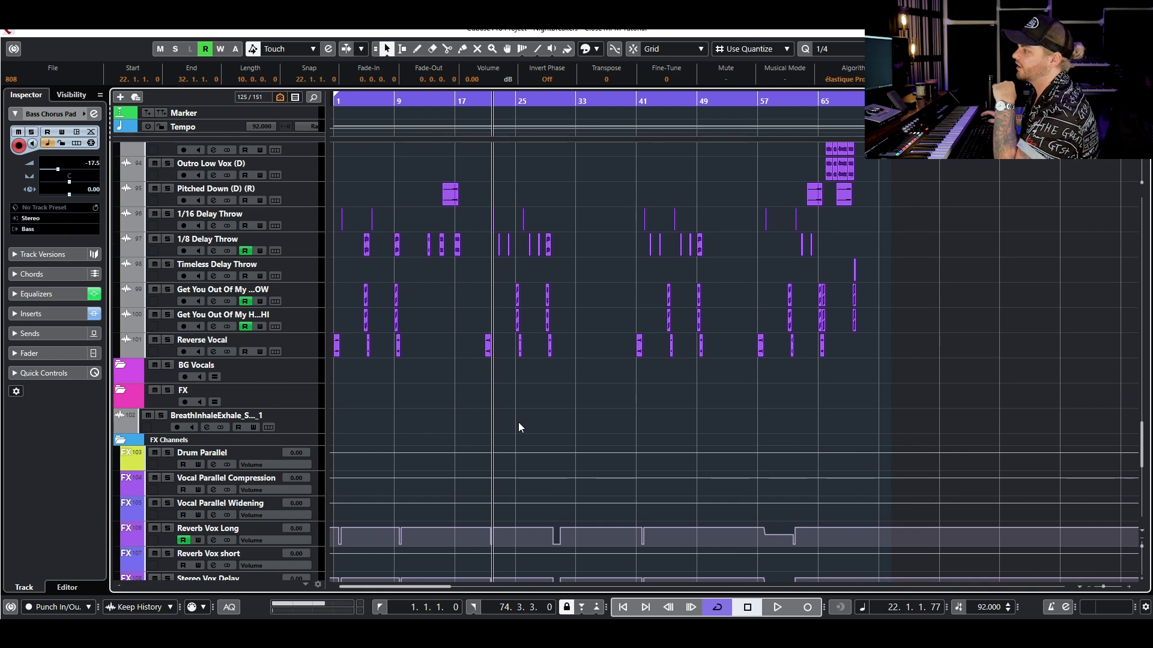
scroll(519, 427, up, 5)
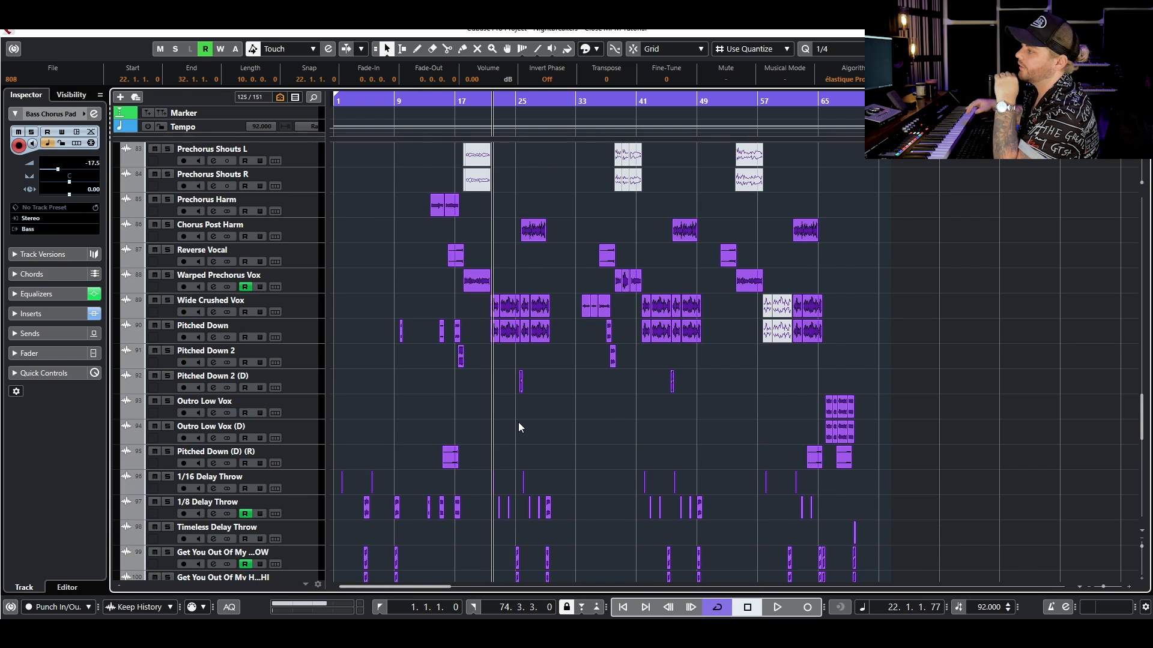
scroll(524, 392, down, 12)
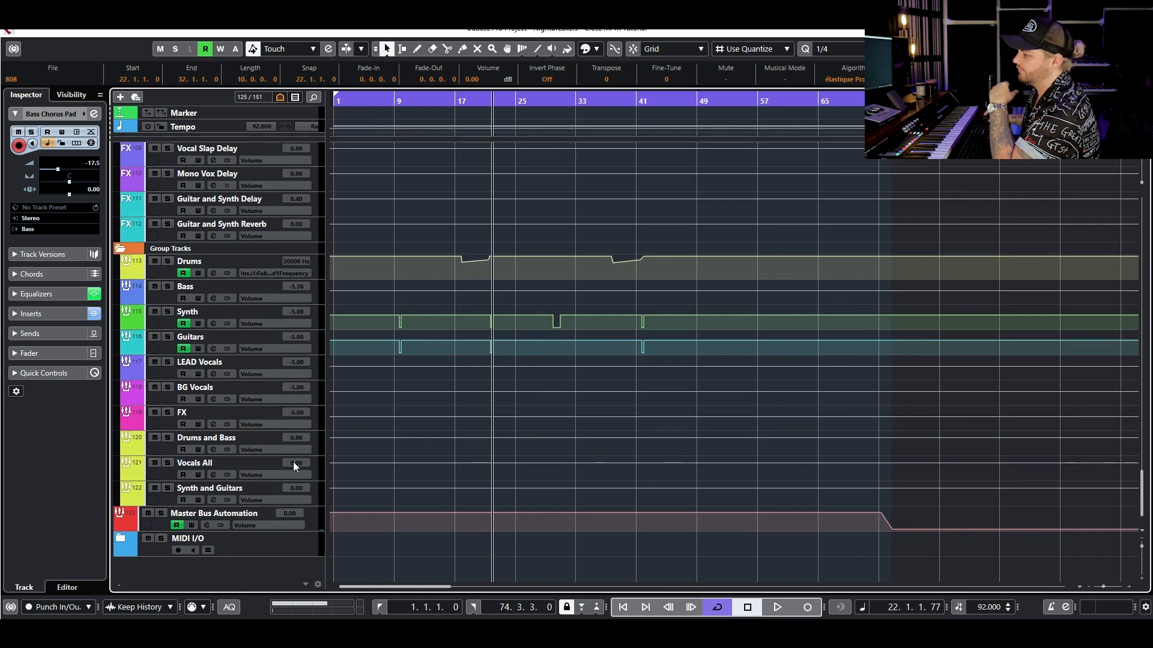
click(206, 525)
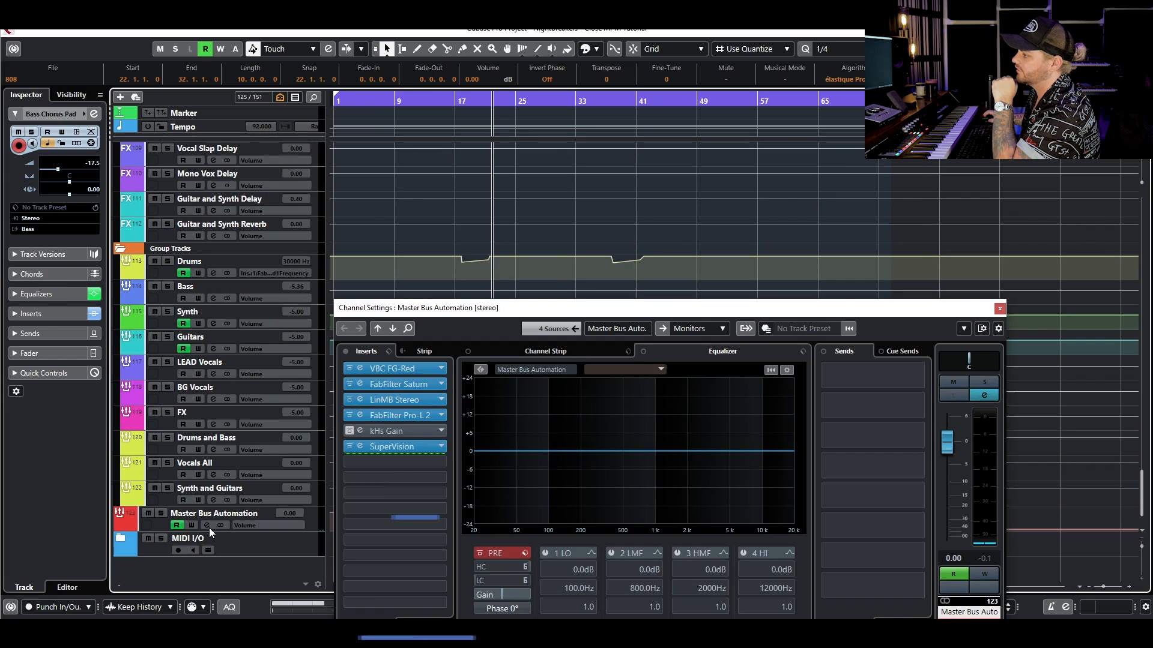
click(397, 368)
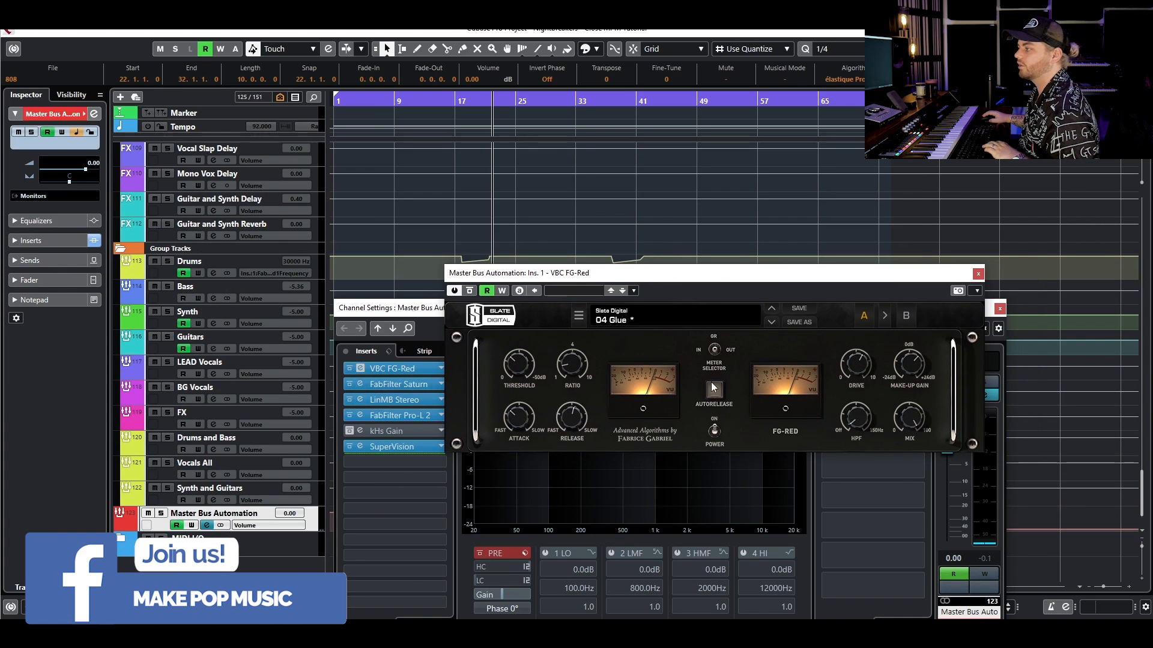
- During playback, try the VBC FG-Red threshold at -30.9 dB, set it to -13.1 dB and close the compressor
click(520, 372)
key(space)
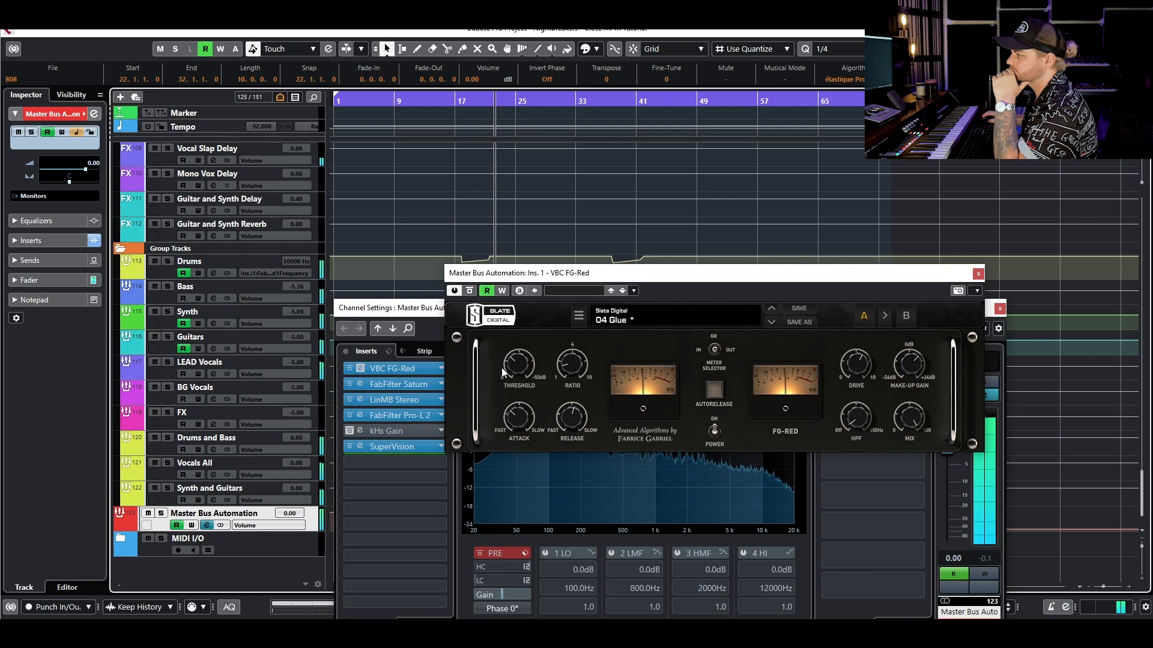
drag(513, 369, 524, 336)
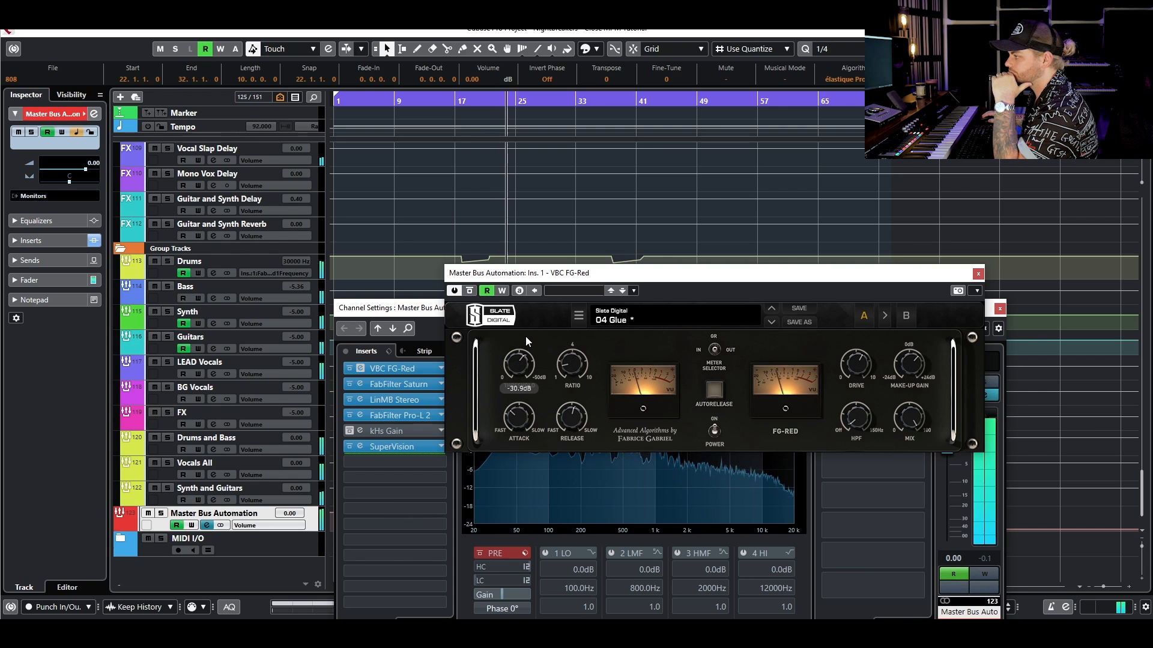
drag(525, 337, 506, 373)
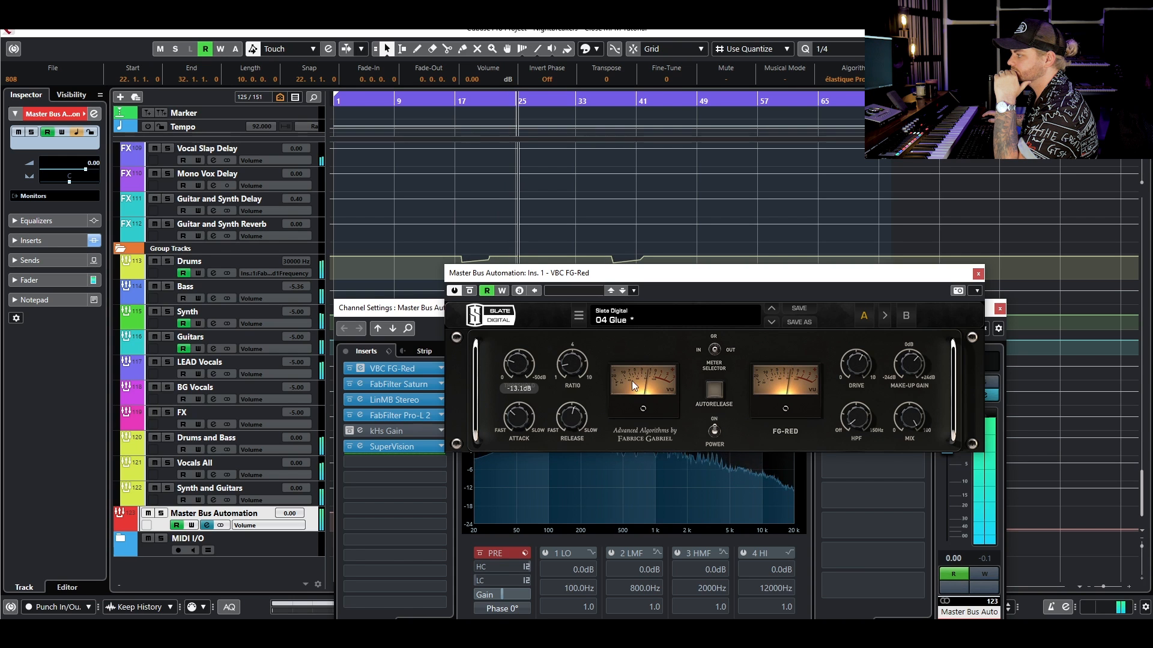
drag(913, 365, 912, 370)
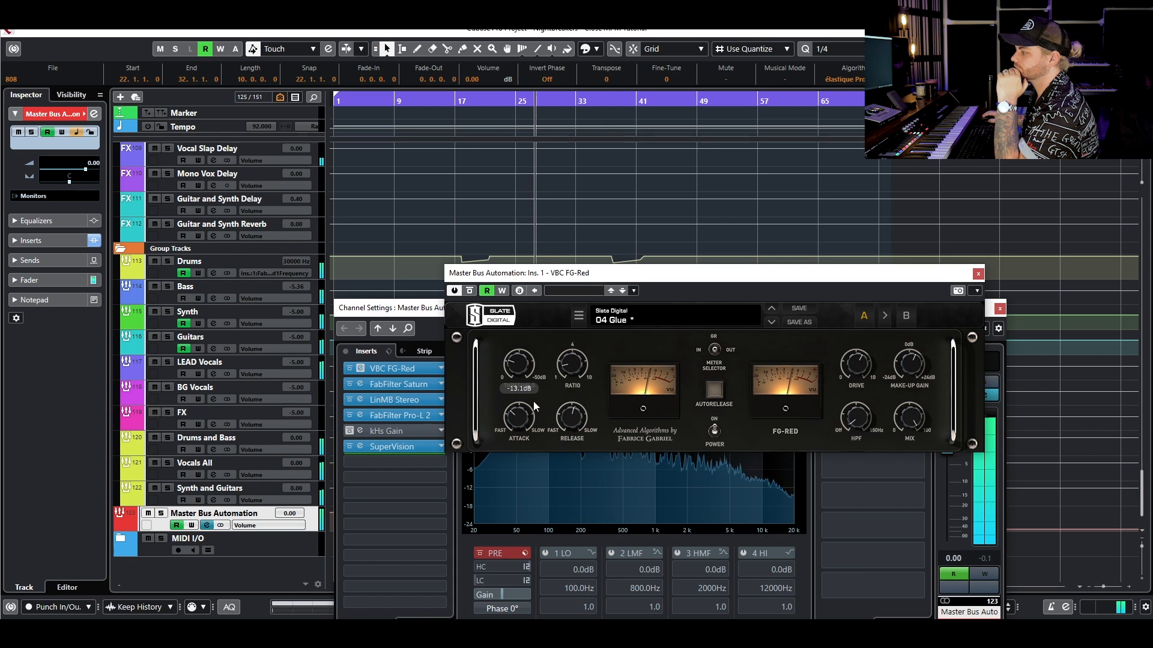
click(978, 274)
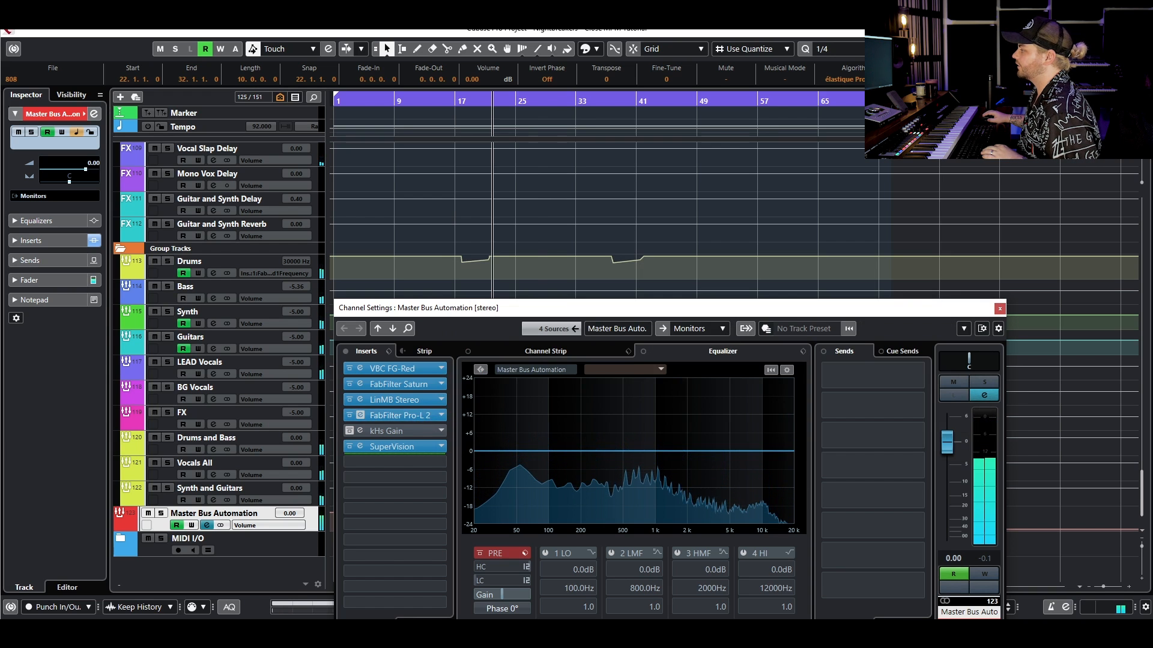
- Examine the master bus FabFilter Pro-L 2 limiter's settings and gain reduction during playback, then close it and the channel settings
click(399, 415)
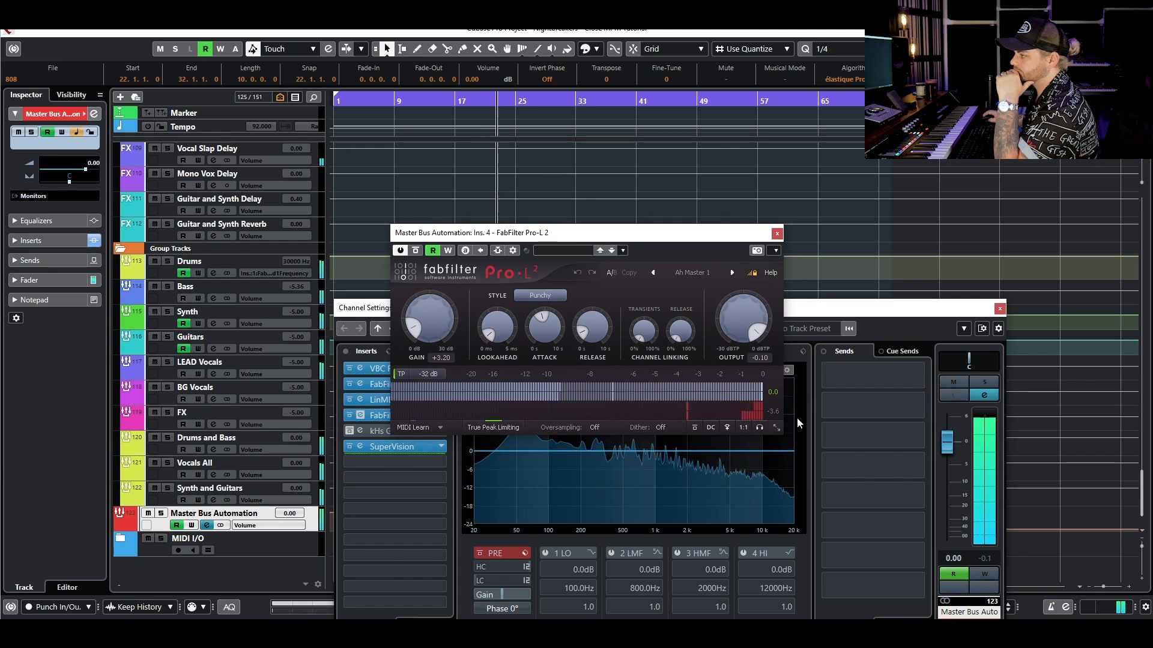
mouse_move(431, 322)
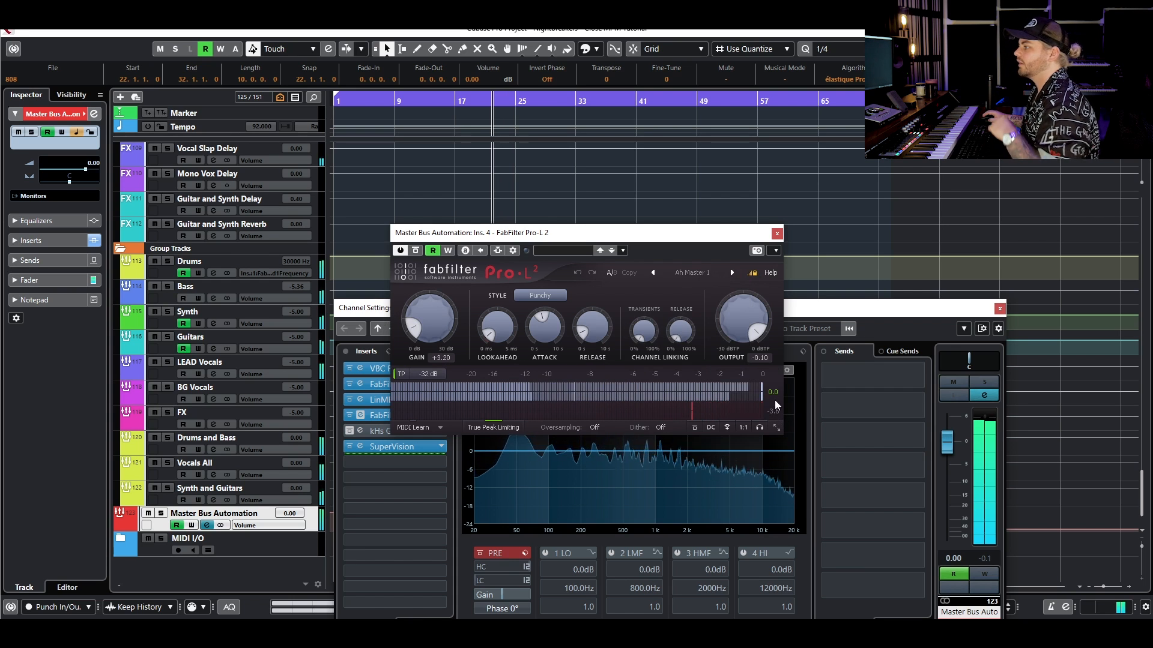
click(777, 234)
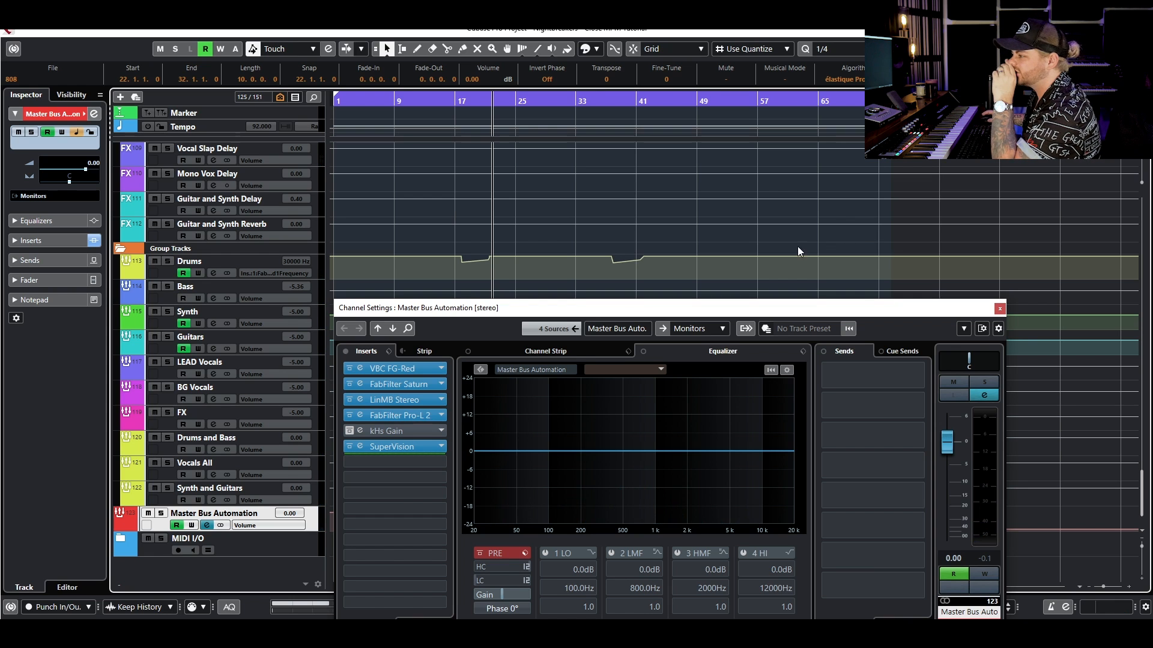
click(397, 419)
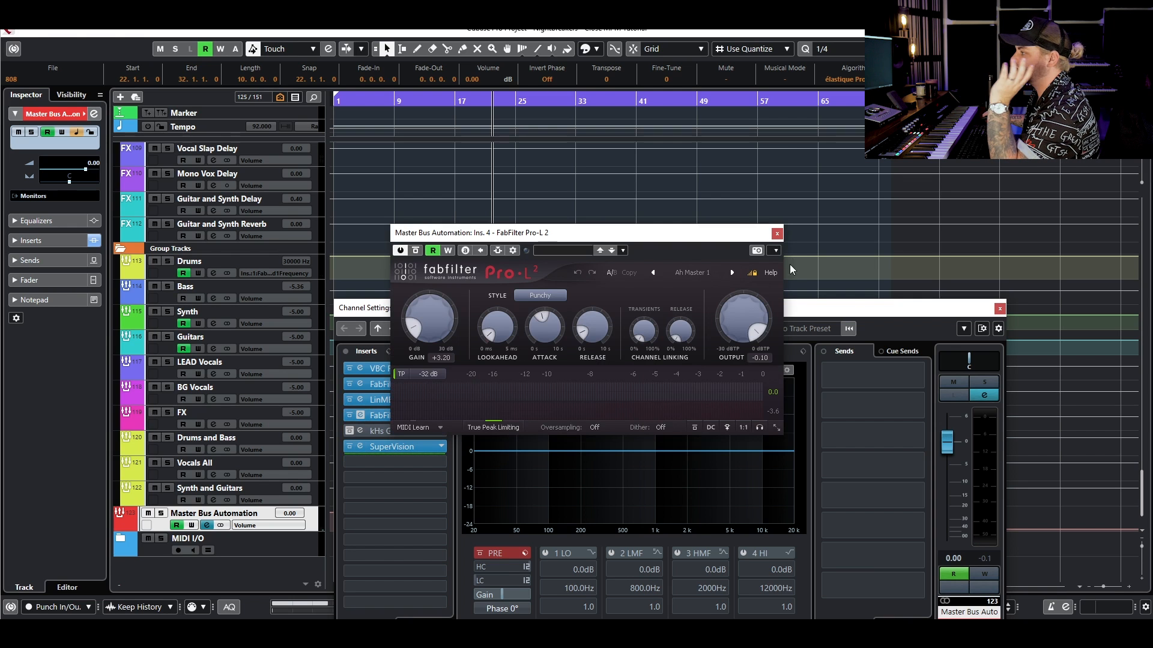
click(777, 233)
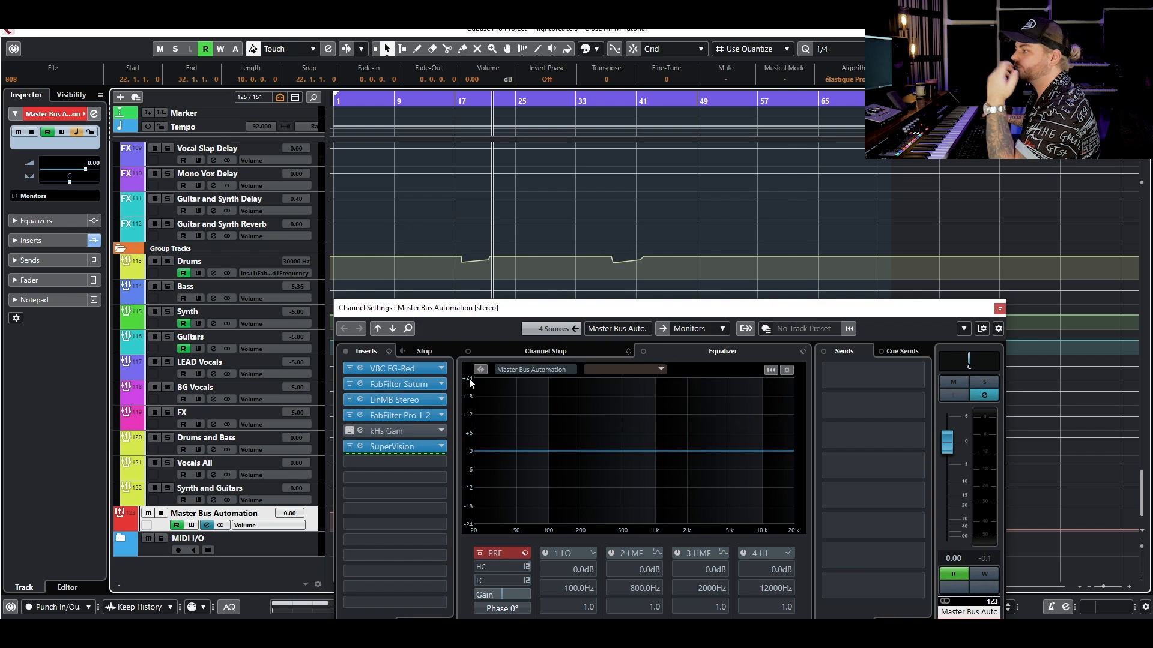
click(999, 308)
scroll(987, 328, up, 10)
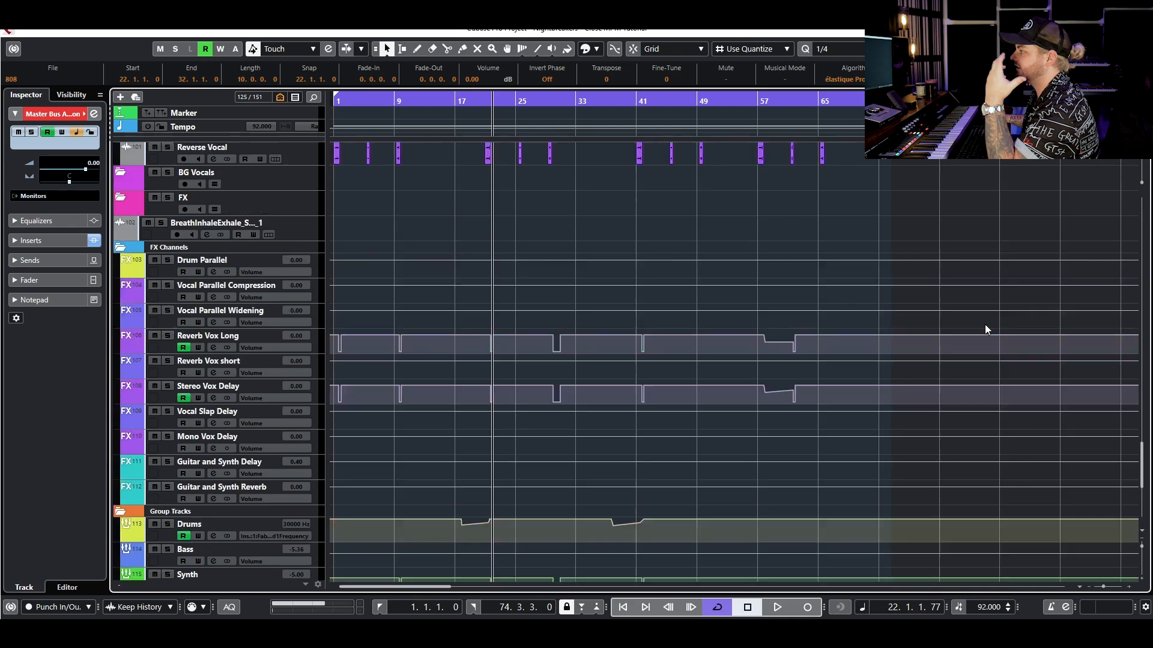
scroll(991, 338, up, 12)
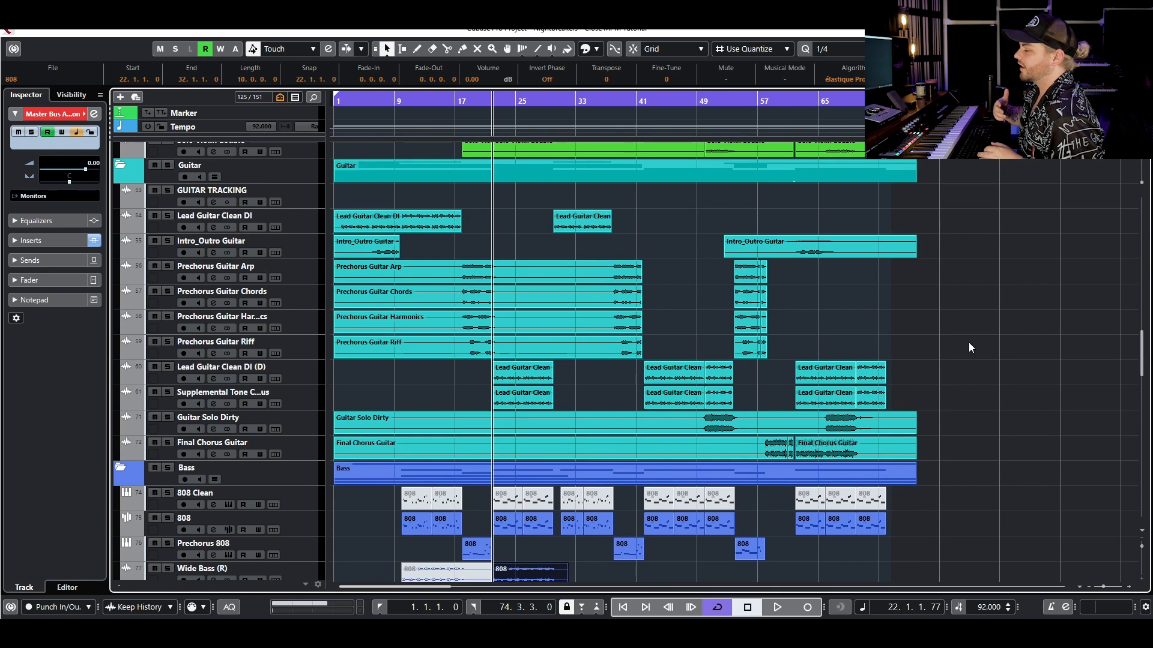
scroll(968, 342, down, 15)
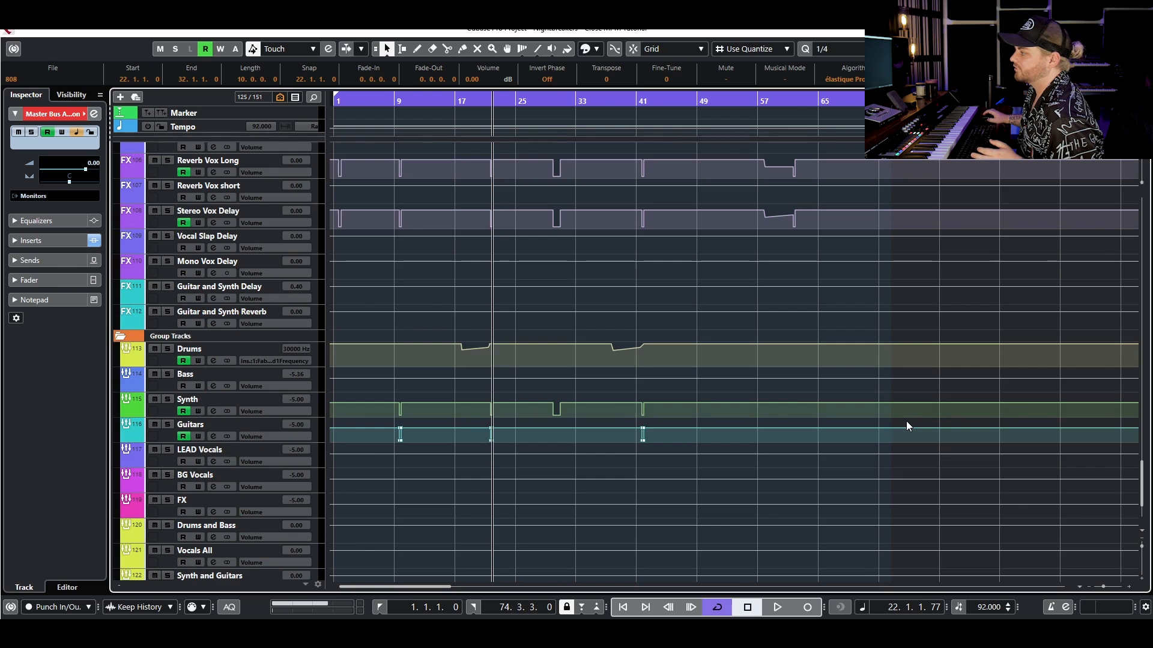
scroll(907, 420, up, 10)
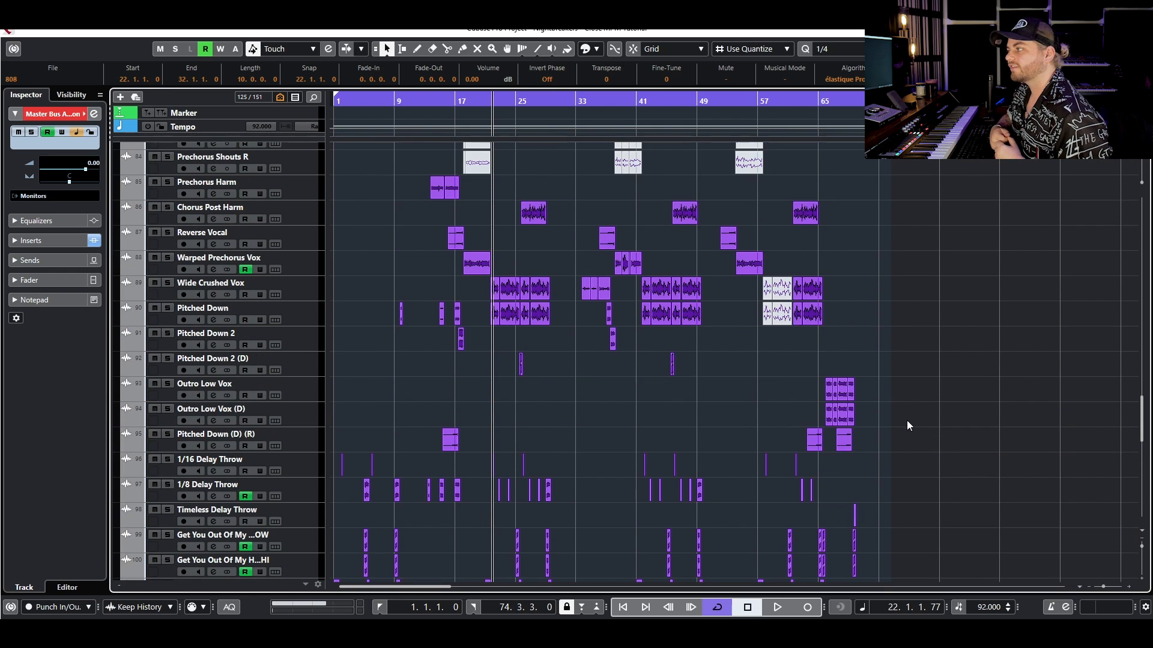